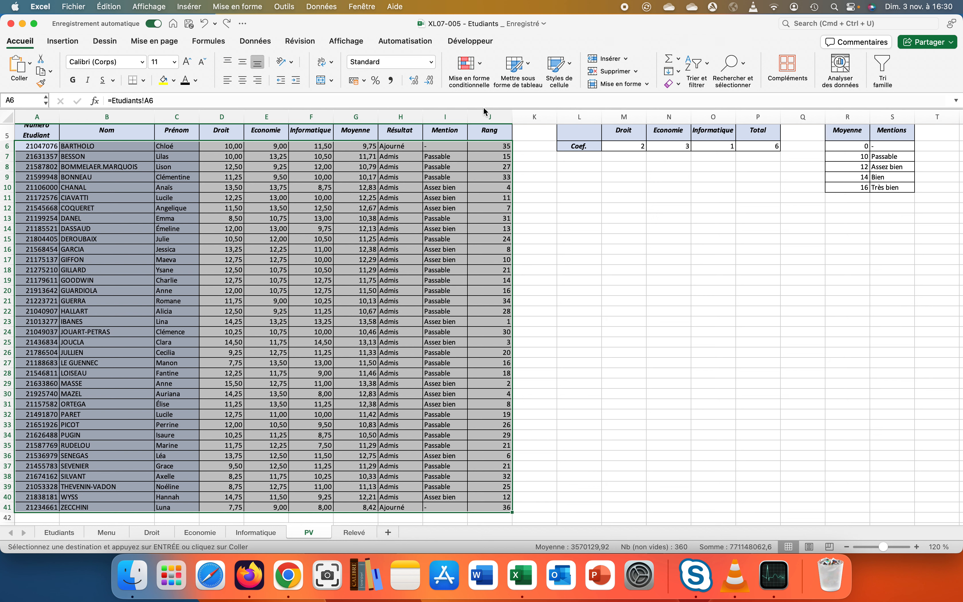
# Step: Create a new Classique conditional formatting rule for A6:J41 that uses a formula to determine which cells to format
pyautogui.click(469, 71)
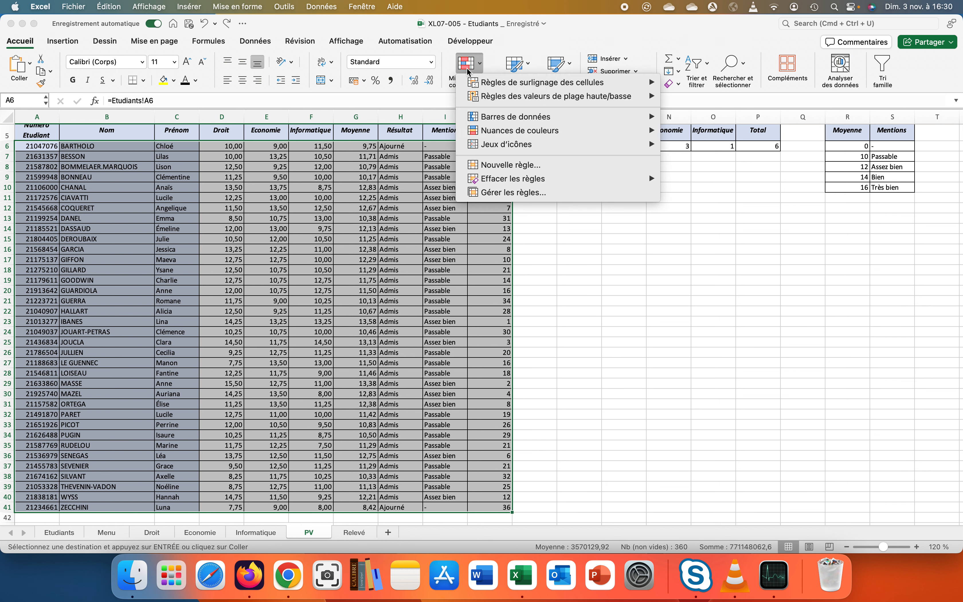
pyautogui.click(518, 165)
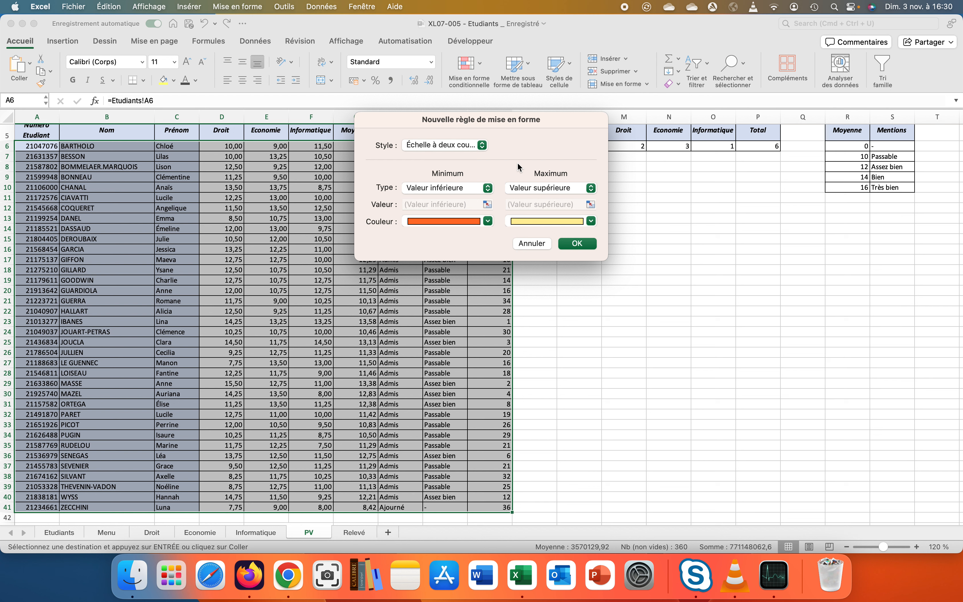
pyautogui.click(481, 145)
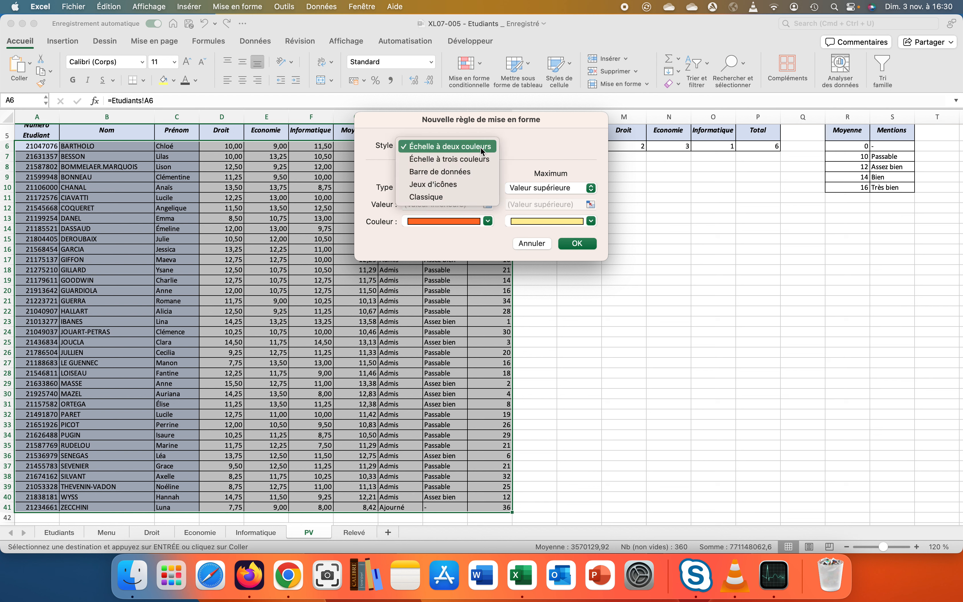
pyautogui.click(440, 197)
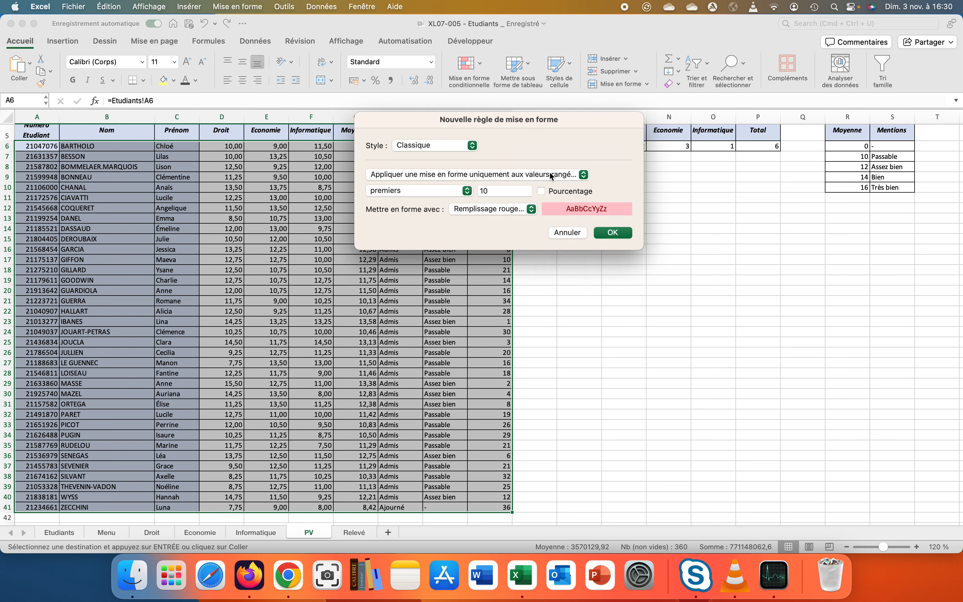
pyautogui.click(580, 176)
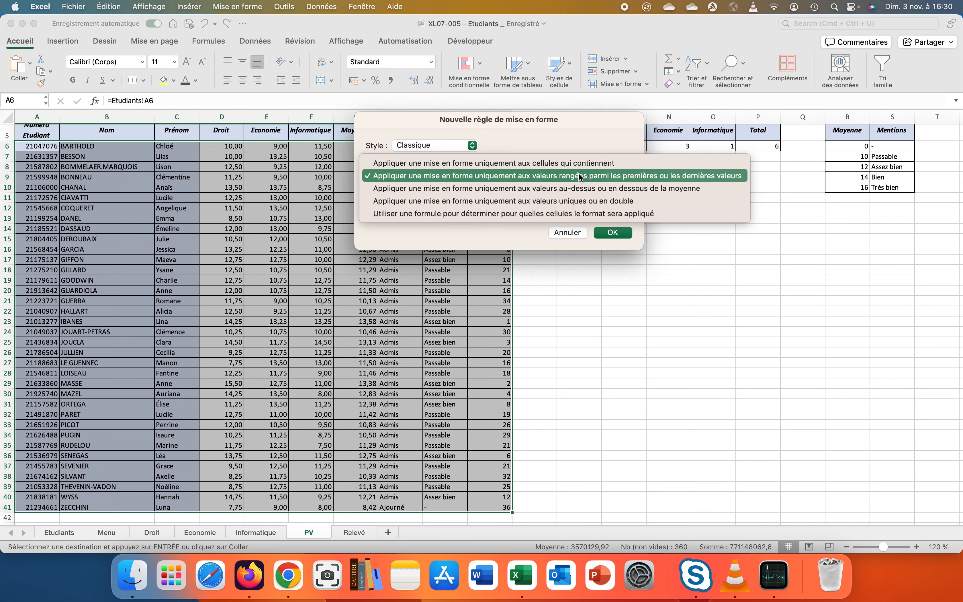
pyautogui.click(466, 214)
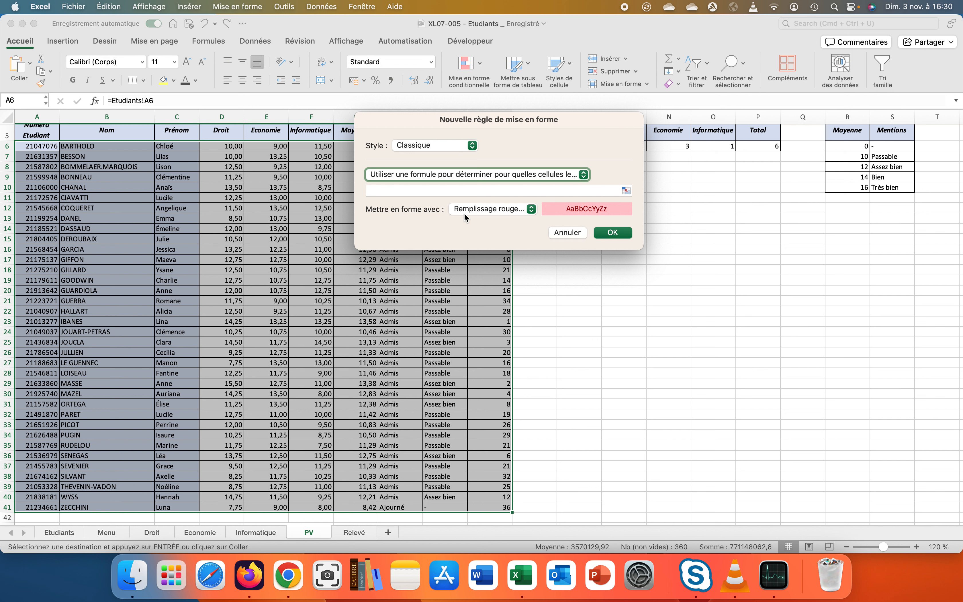
# Step: Enter =$G6<10 as the rule's formula, keeping only the Moyenne column reference absolute
pyautogui.click(394, 192)
pyautogui.moveTo(394, 116); pyautogui.dragTo(573, 210)
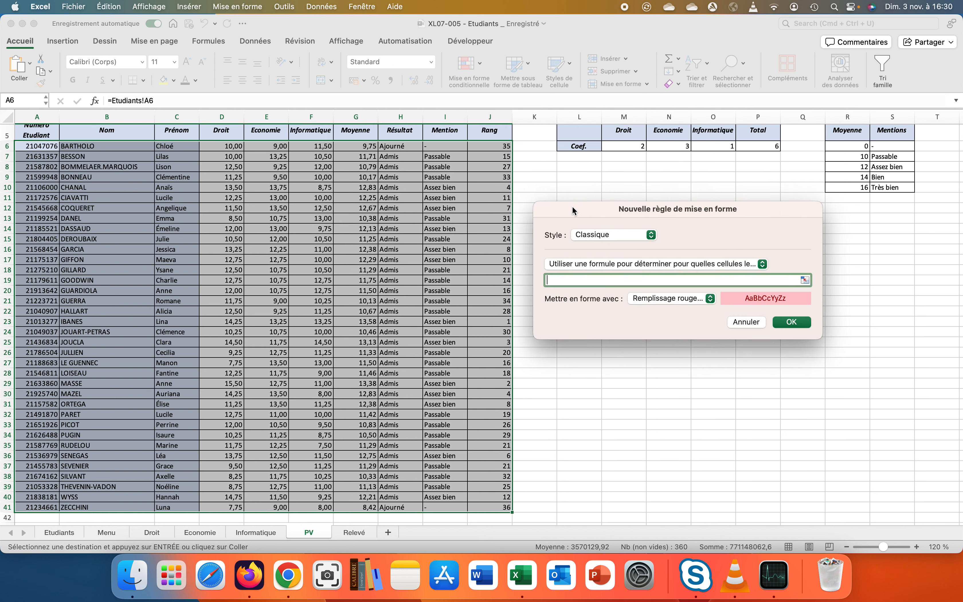
pyautogui.click(502, 152)
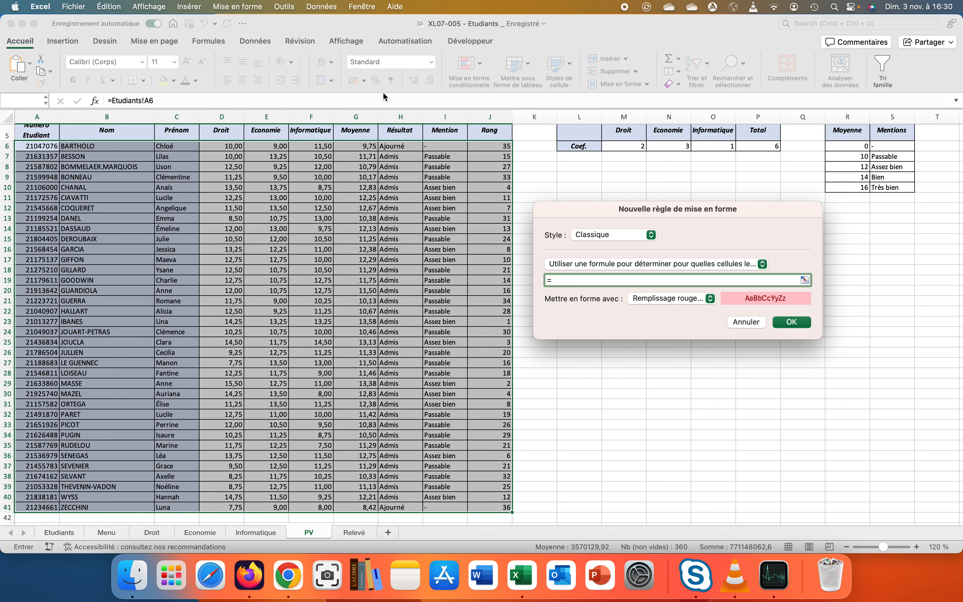
pyautogui.click(359, 148)
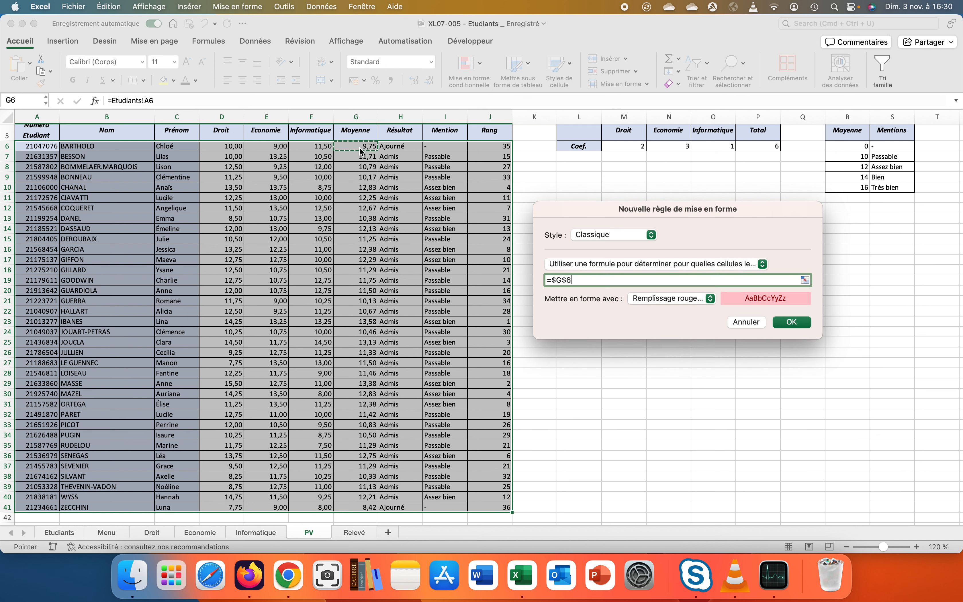
pyautogui.write('<10')
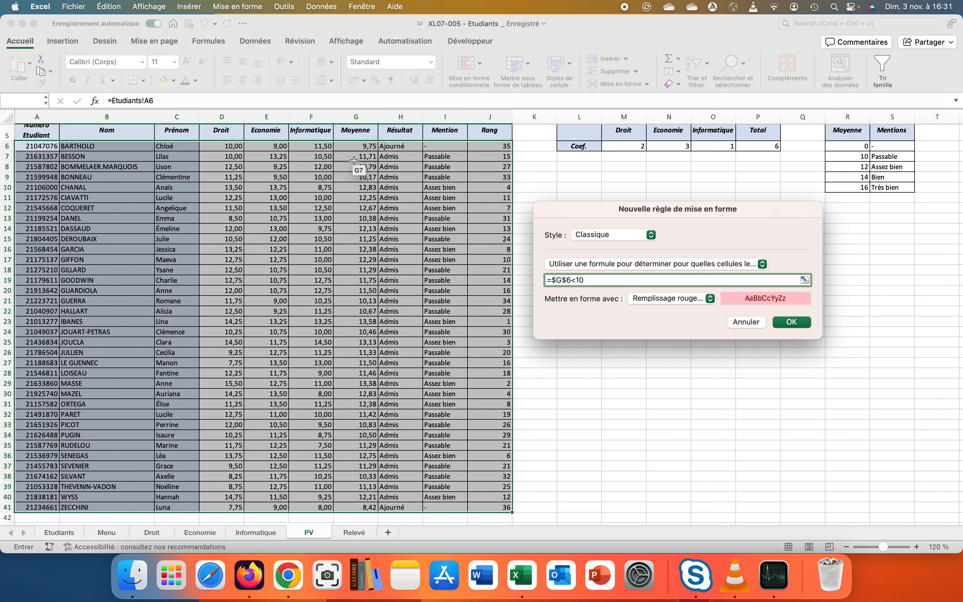
pyautogui.click(567, 280)
pyautogui.press('BackSpace')
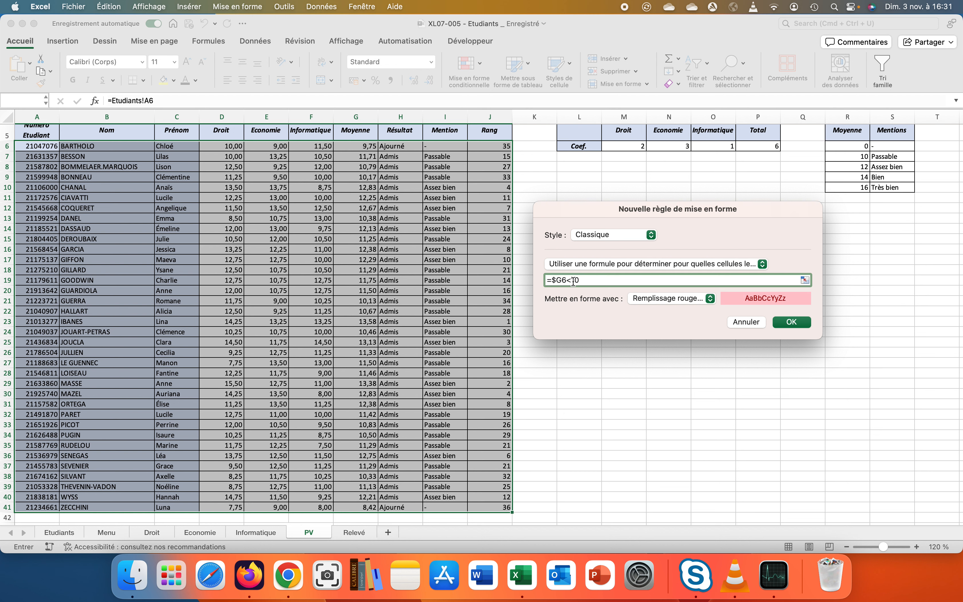
# Step: Give the rule a custom format with a light gold background fill and apply it to the student table
pyautogui.click(712, 300)
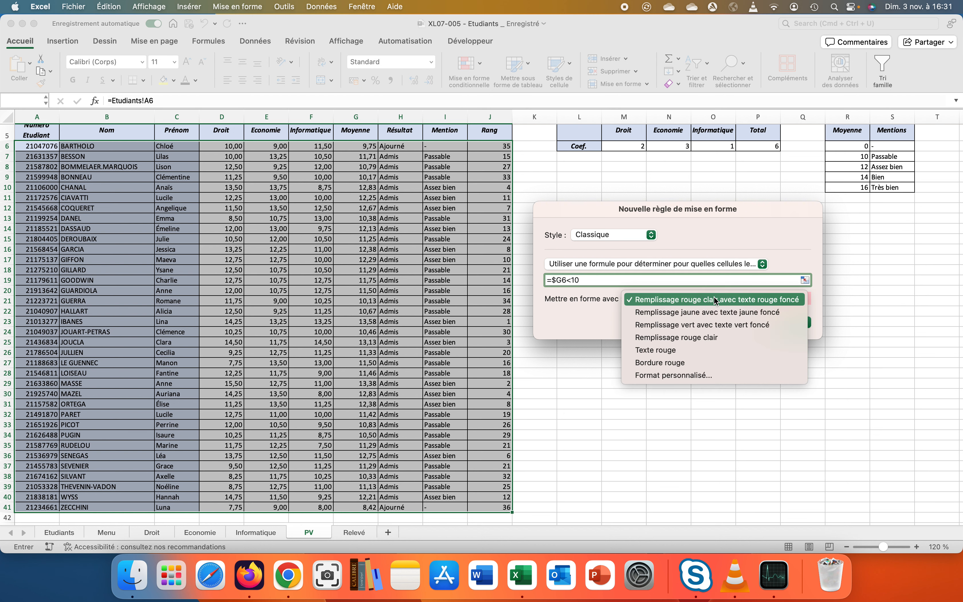
pyautogui.click(684, 372)
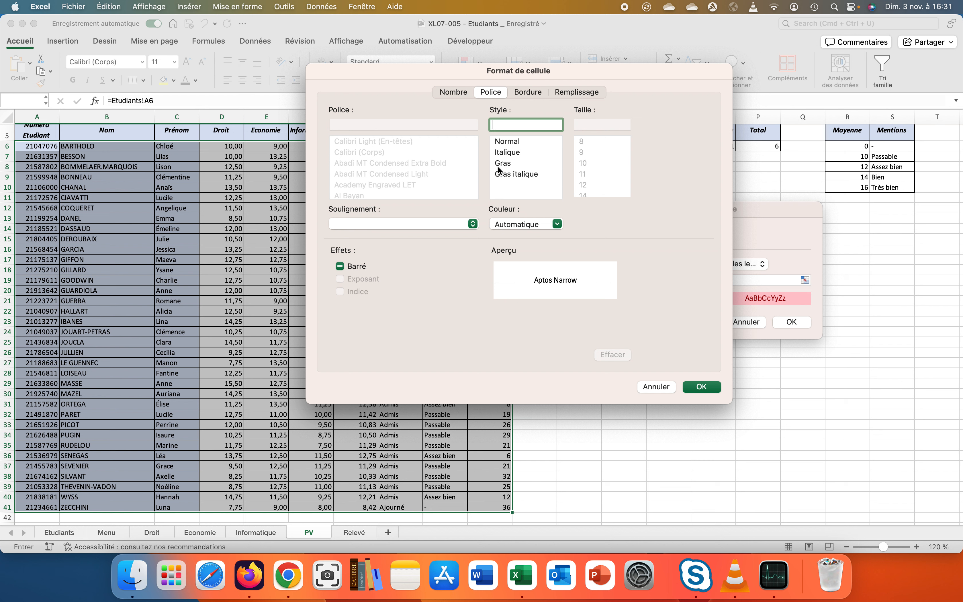
pyautogui.click(564, 95)
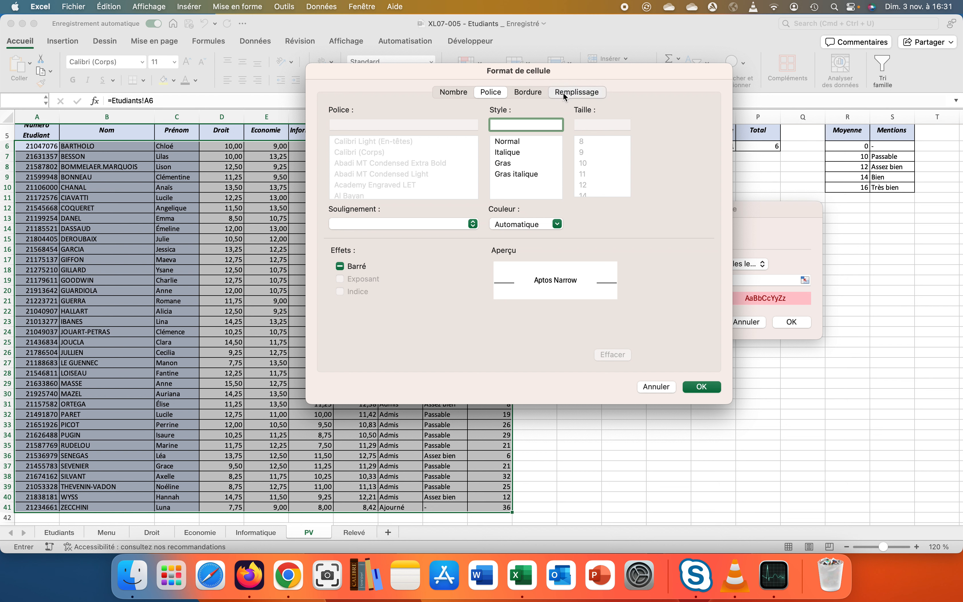
pyautogui.click(448, 135)
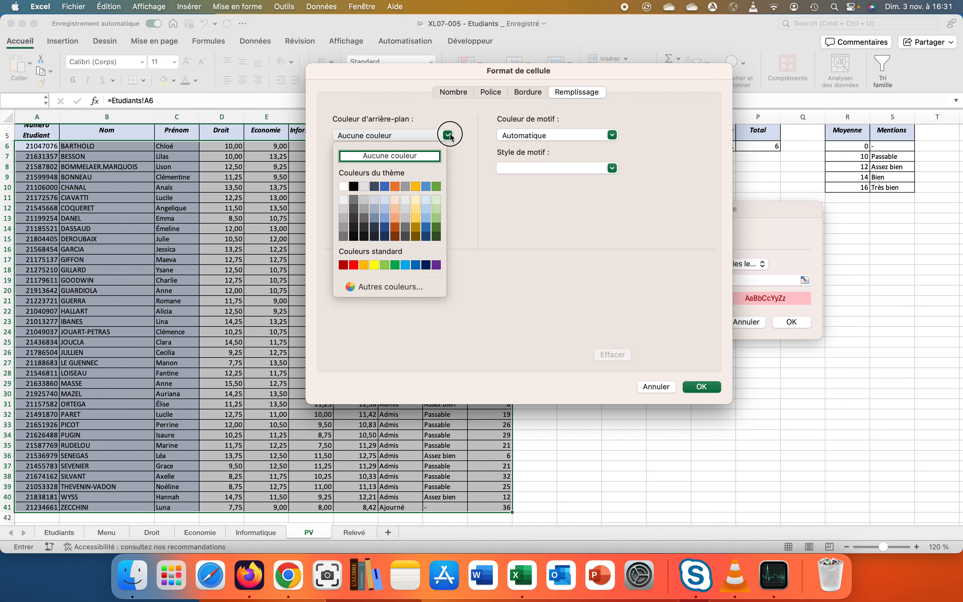
pyautogui.click(364, 264)
pyautogui.click(449, 135)
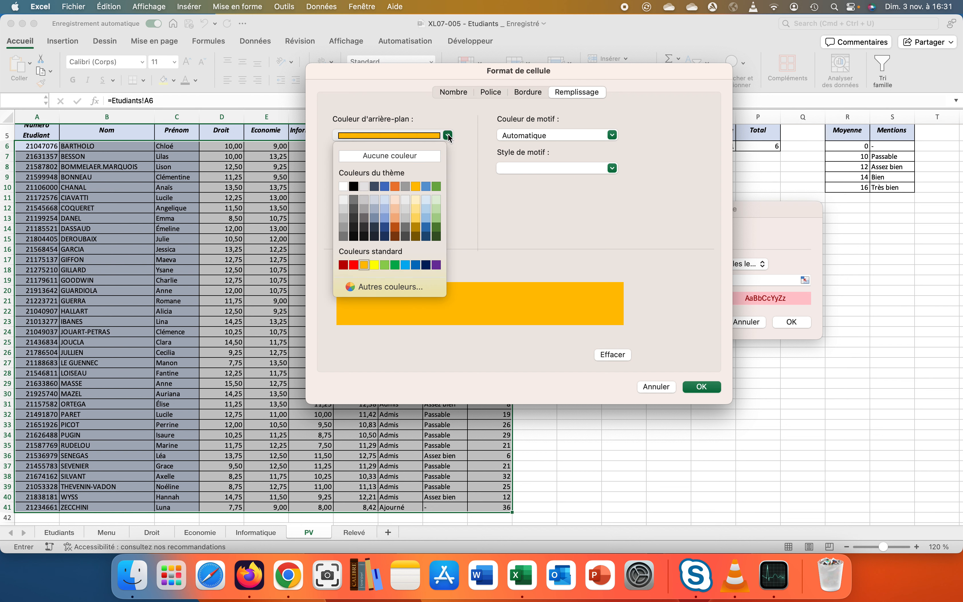
pyautogui.click(418, 200)
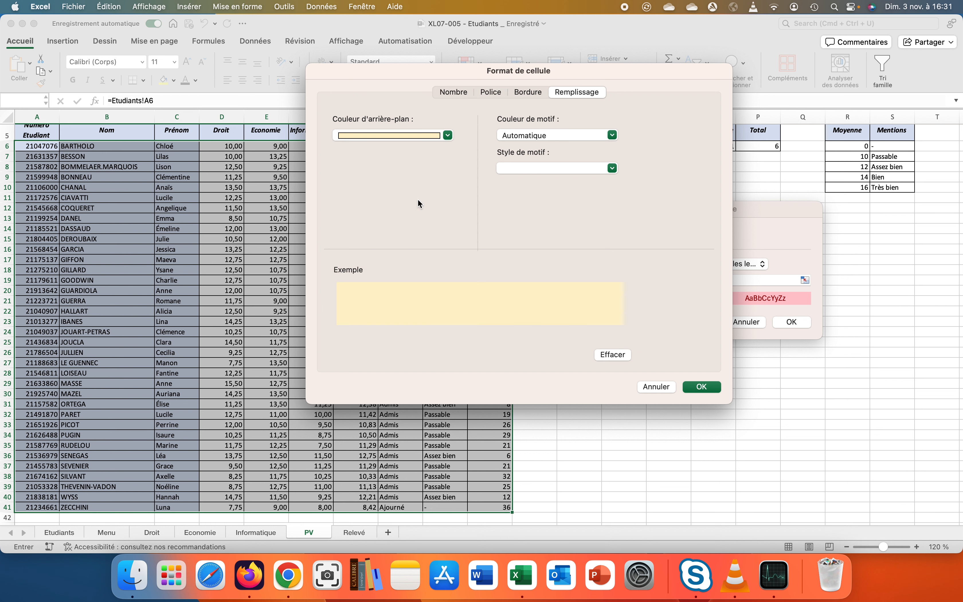
pyautogui.click(702, 387)
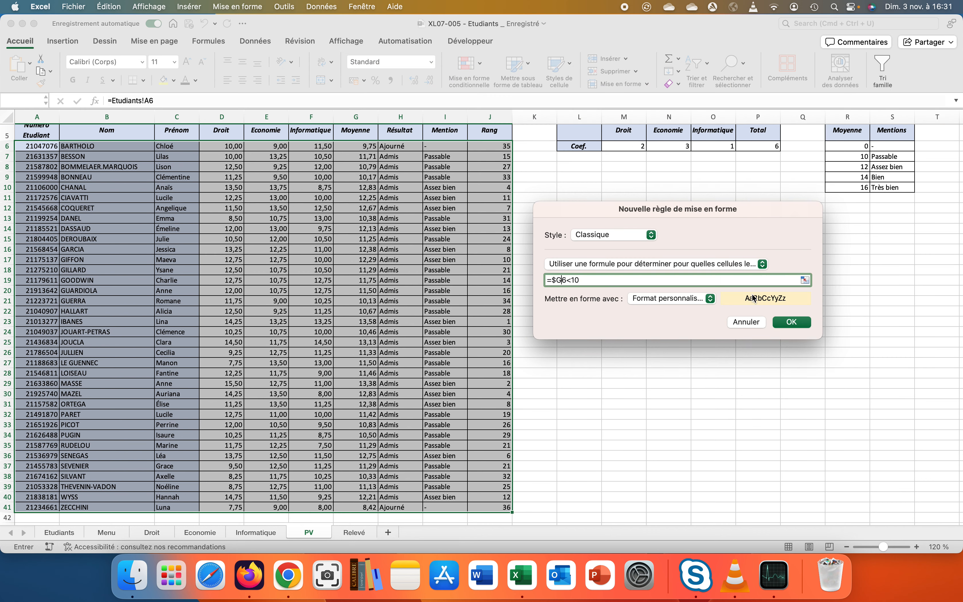
pyautogui.click(798, 328)
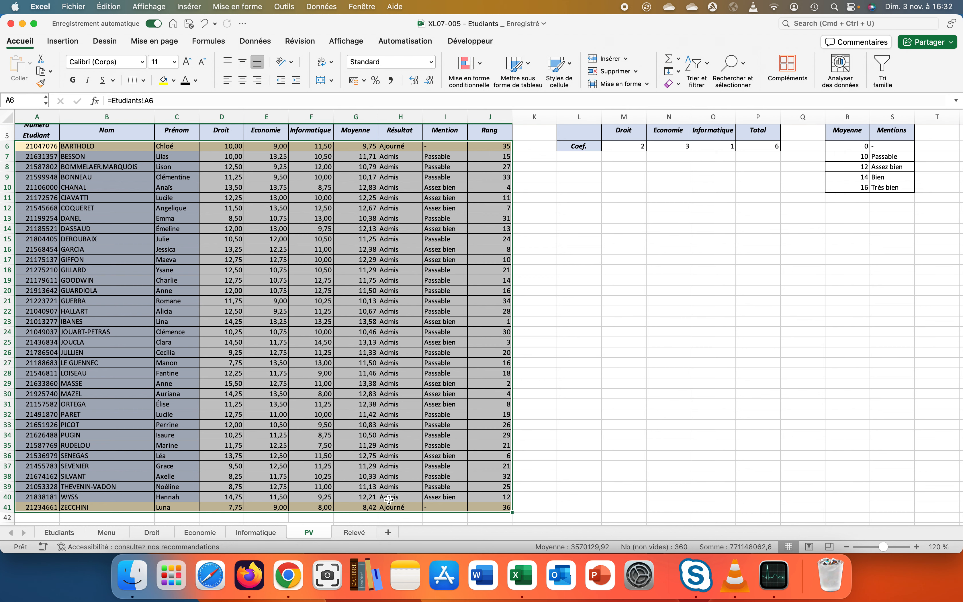
pyautogui.scroll(-2, 389, 499)
pyautogui.scroll(3, 389, 500)
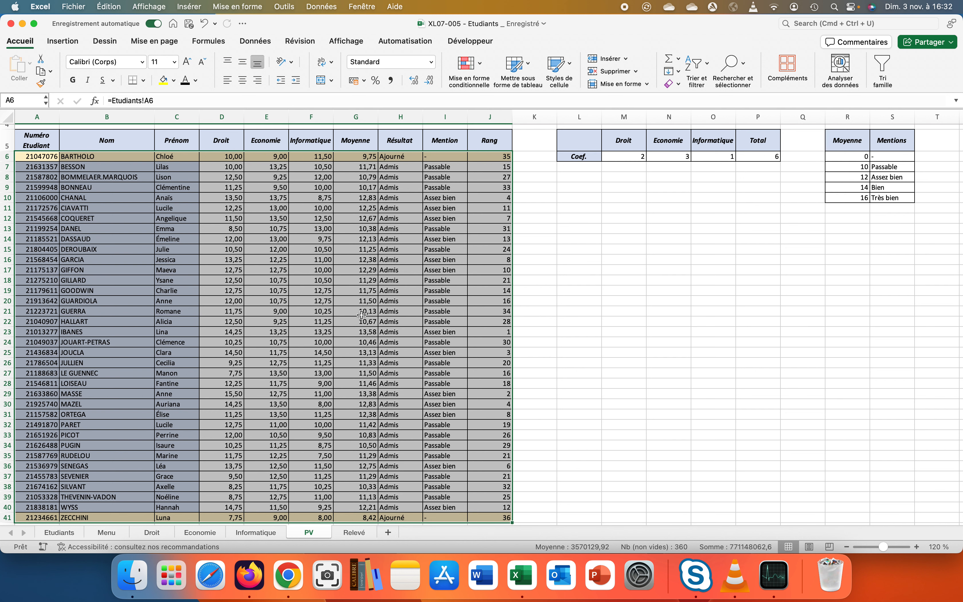
pyautogui.scroll(1, 361, 315)
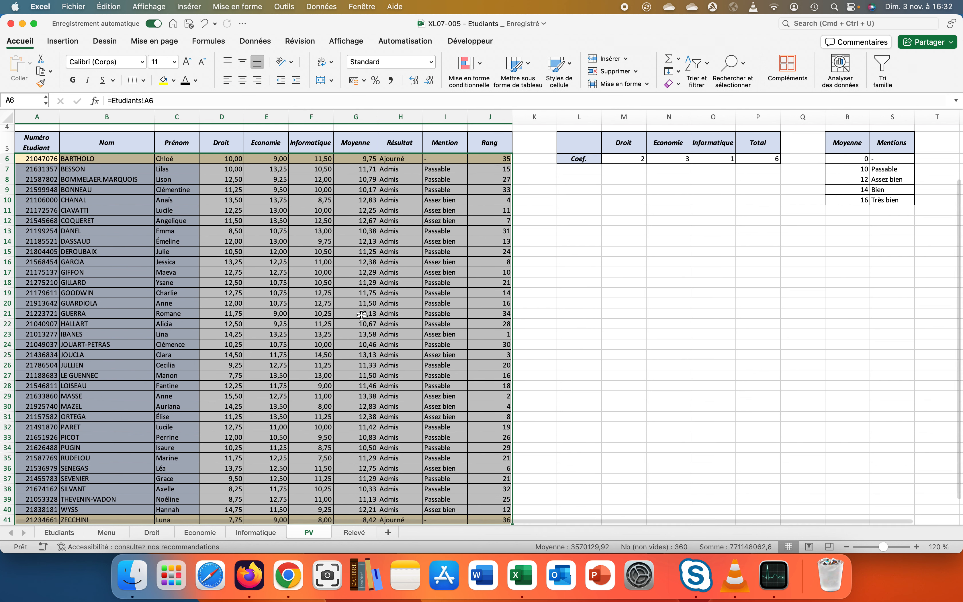
pyautogui.click(625, 292)
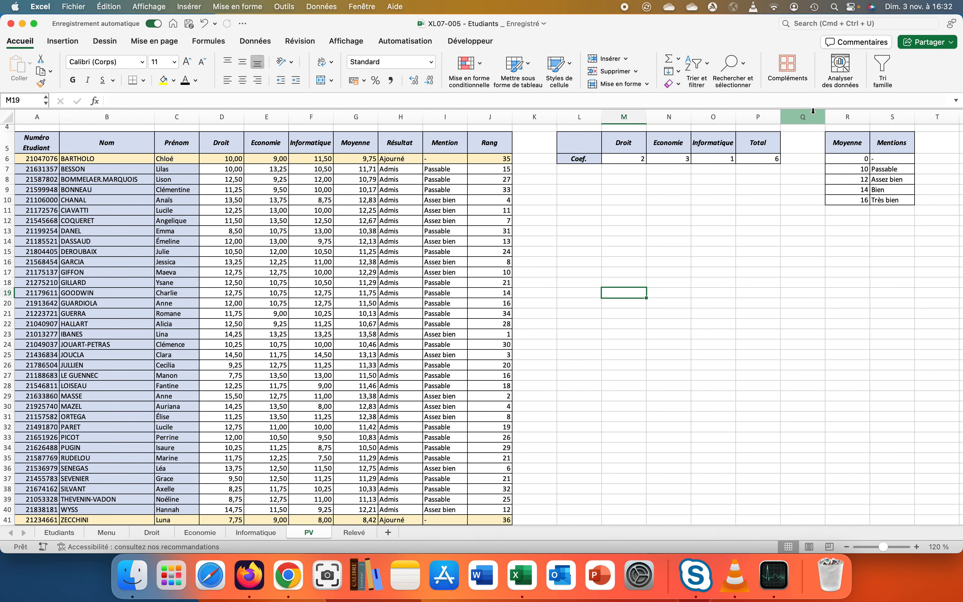
# Step: Hide columns R and S containing the Moyenne and Mentions lookup table on the PV sheet
pyautogui.moveTo(839, 114); pyautogui.dragTo(891, 118)
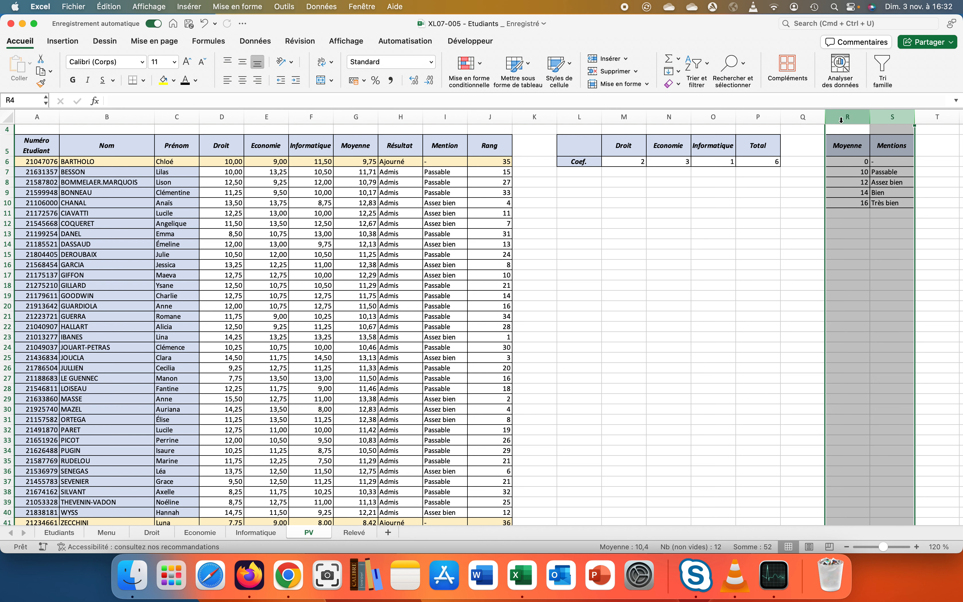
pyautogui.rightClick(842, 121)
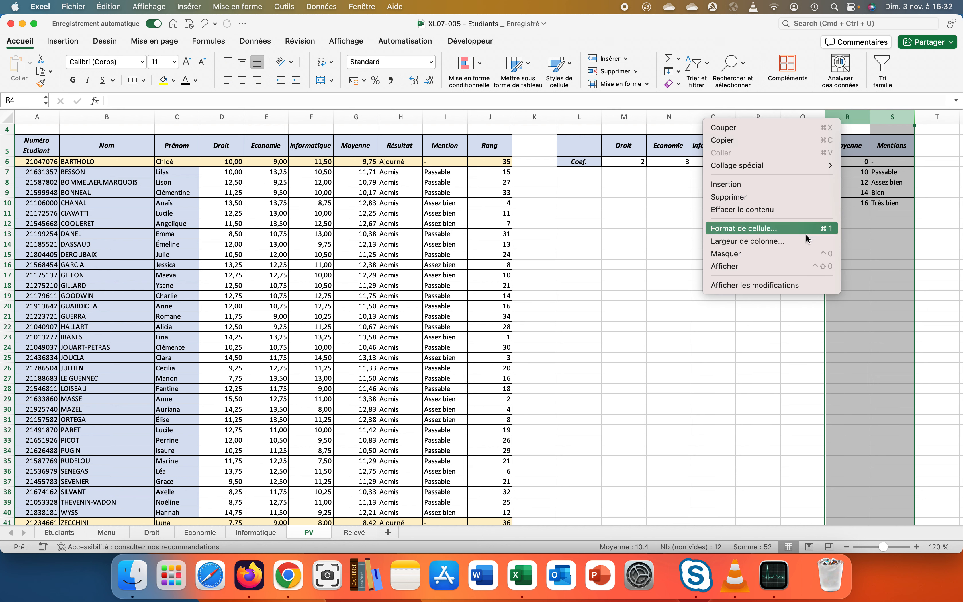
pyautogui.click(778, 258)
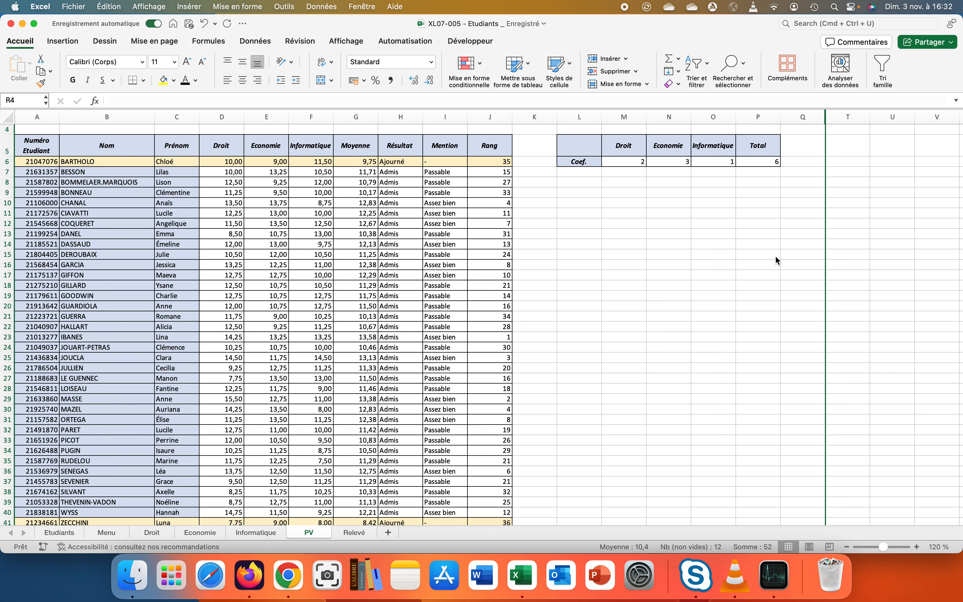
pyautogui.click(656, 262)
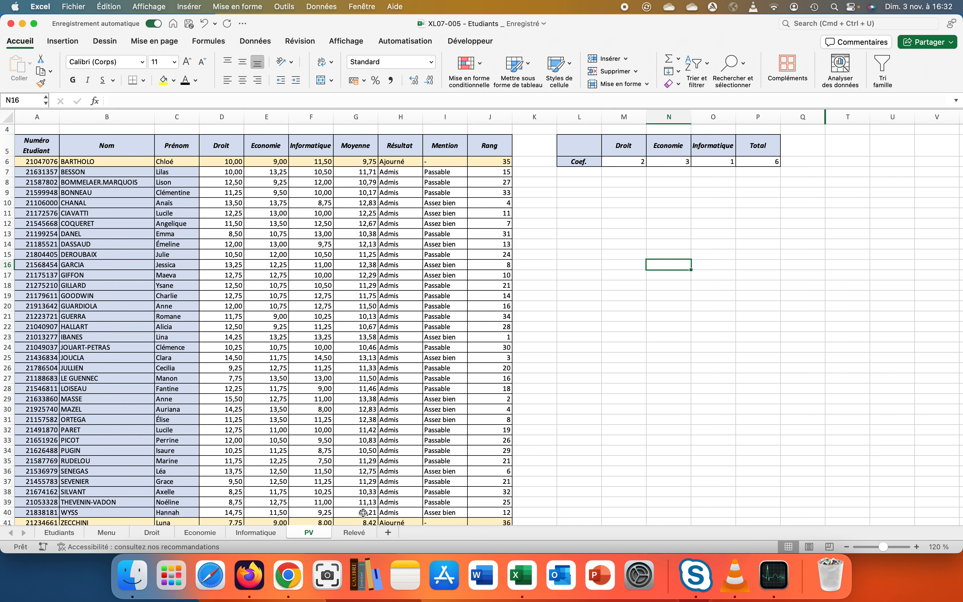
# Step: Copy the first student's number from cell A6 of the Etudiants sheet into the Numéro étudiant cell I12 of the Relevé sheet
pyautogui.click(355, 532)
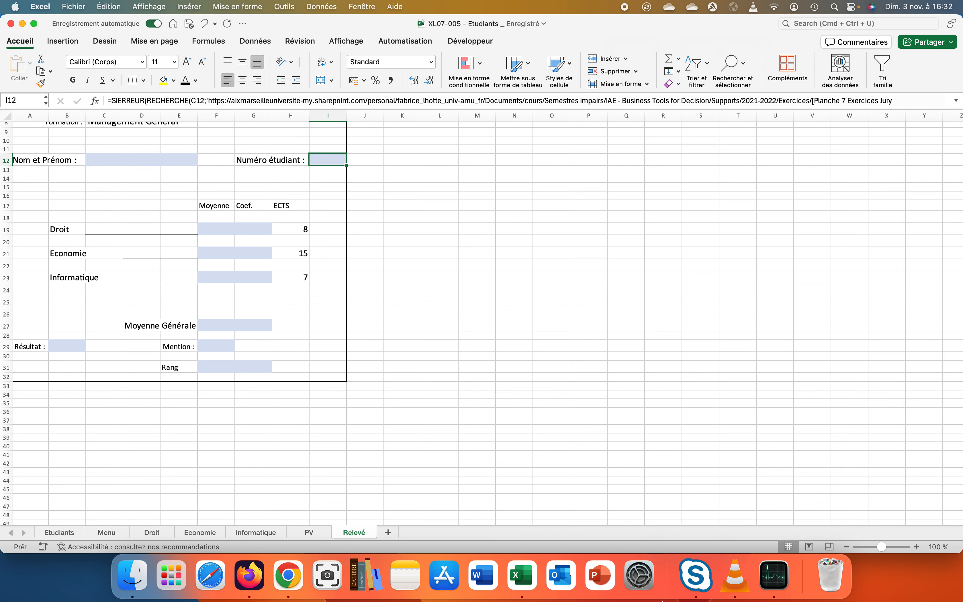
pyautogui.click(917, 547)
pyautogui.click(917, 547)
pyautogui.click(917, 547)
pyautogui.click(917, 547)
pyautogui.scroll(5, 764, 428)
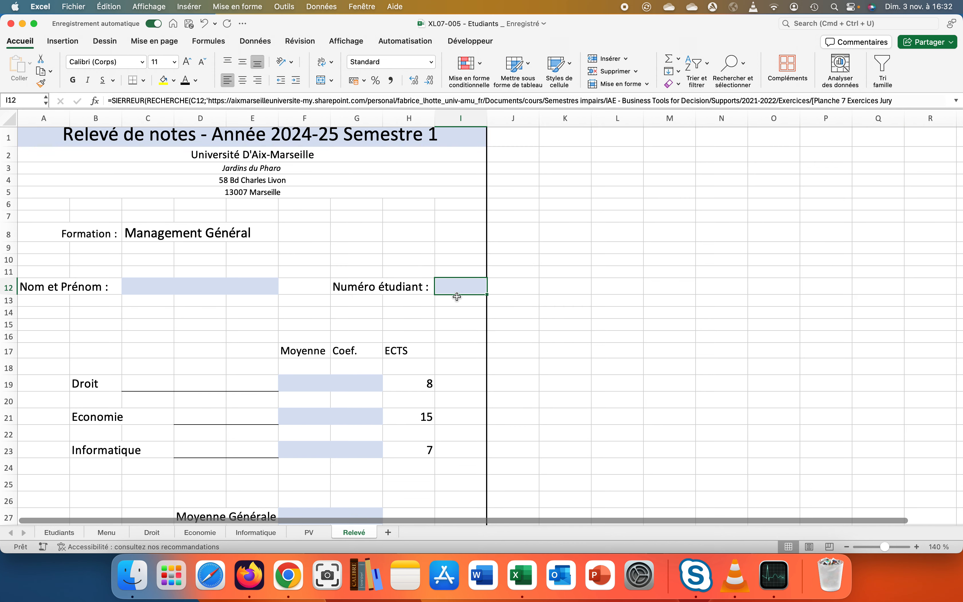
pyautogui.click(44, 535)
pyautogui.press('super+c')
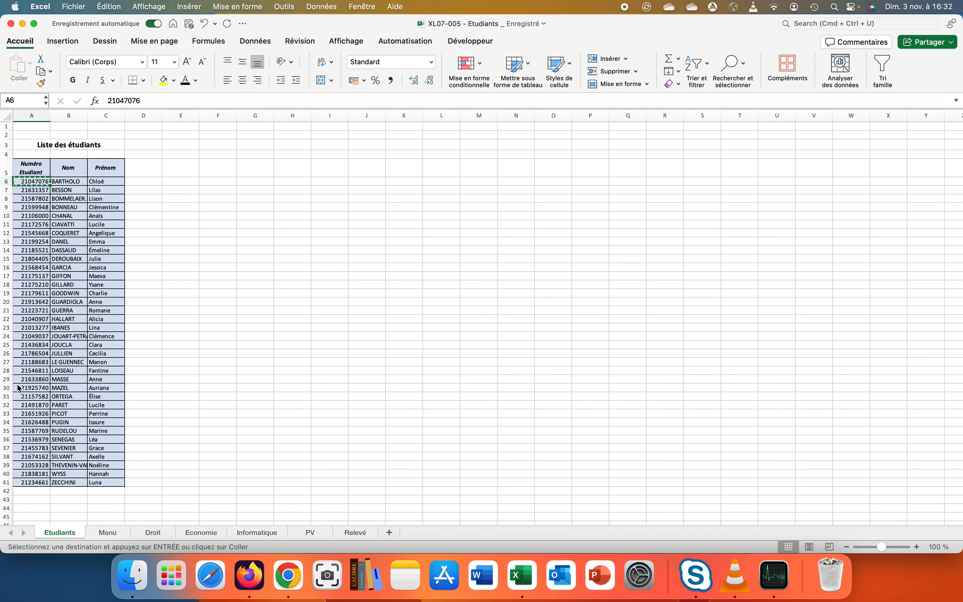
pyautogui.click(355, 532)
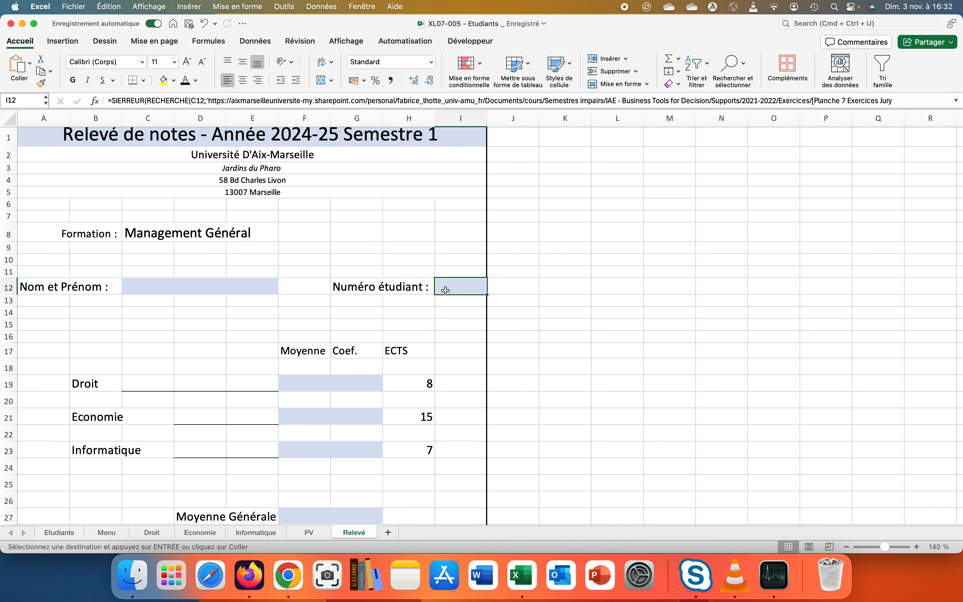
pyautogui.press('super+v')
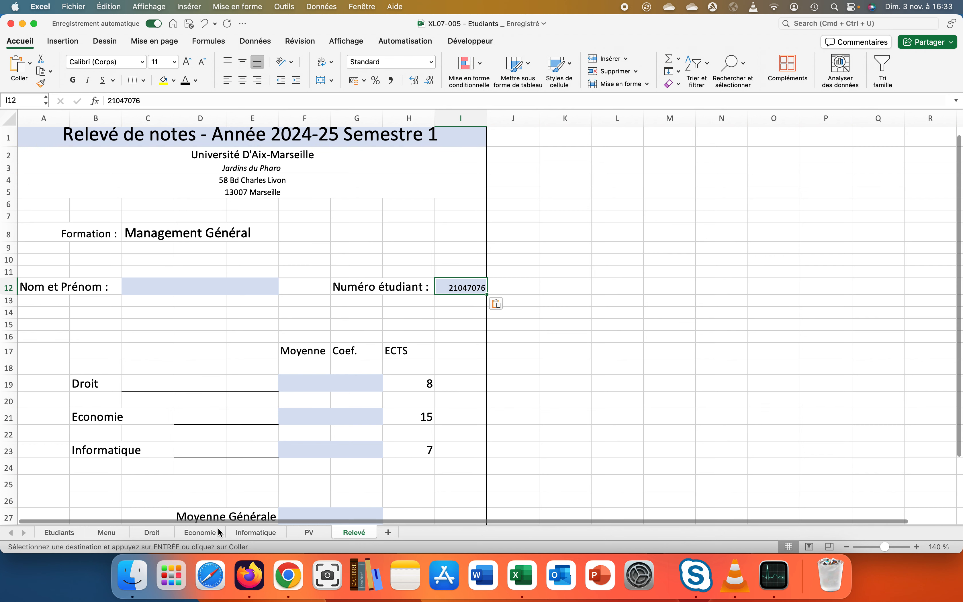
# Step: Start a RECHERCHEX formula in the Nom et Prénom cell C12 of the Relevé sheet, using I12 as the lookup value
pyautogui.click(300, 536)
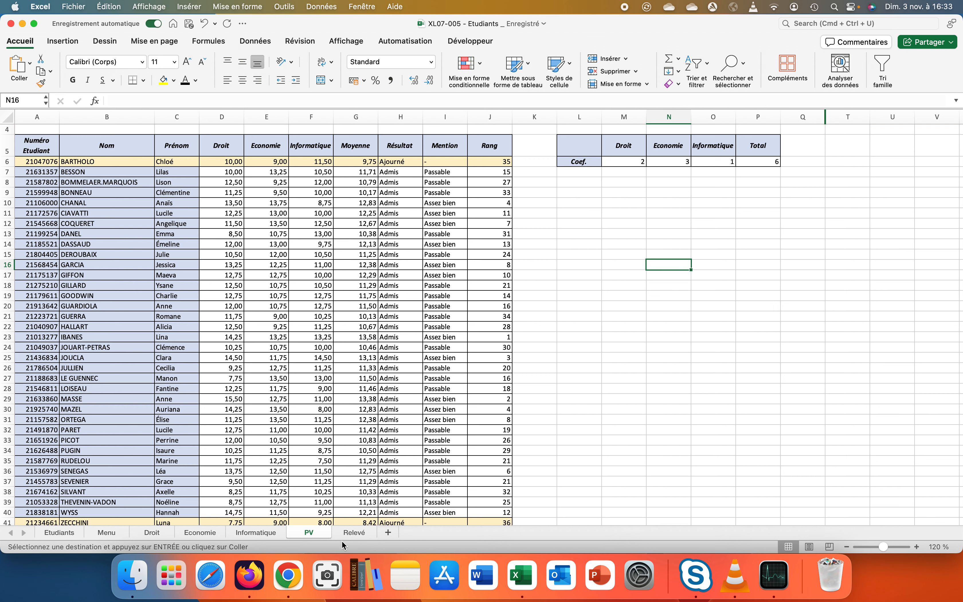
pyautogui.click(350, 535)
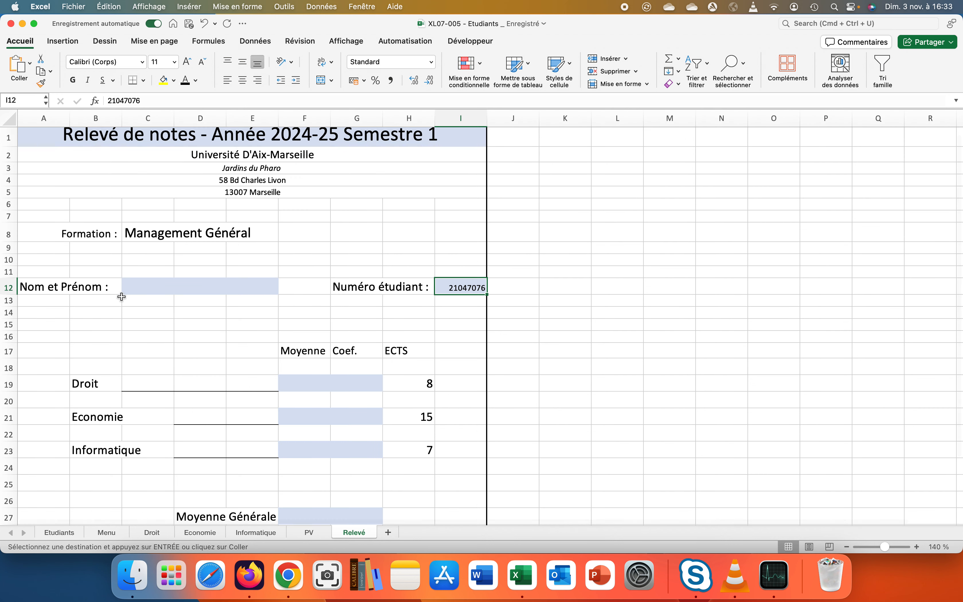
pyautogui.click(141, 289)
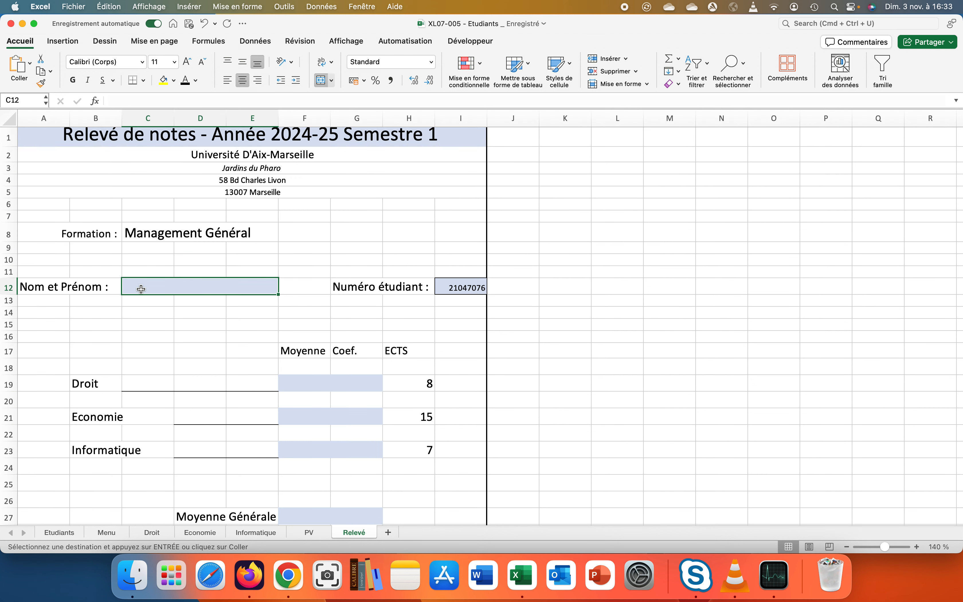
pyautogui.write('=recherch')
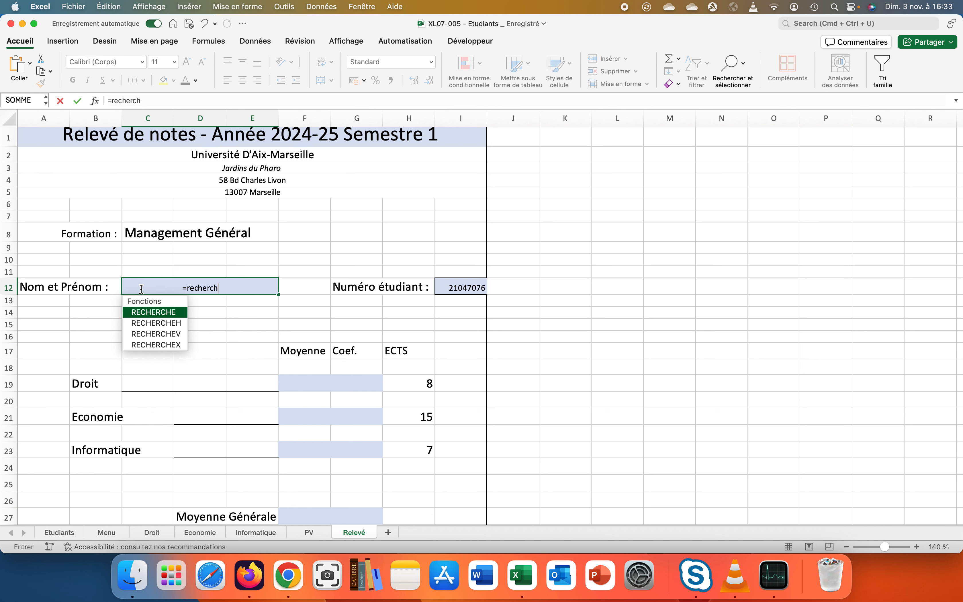
pyautogui.write('ex(')
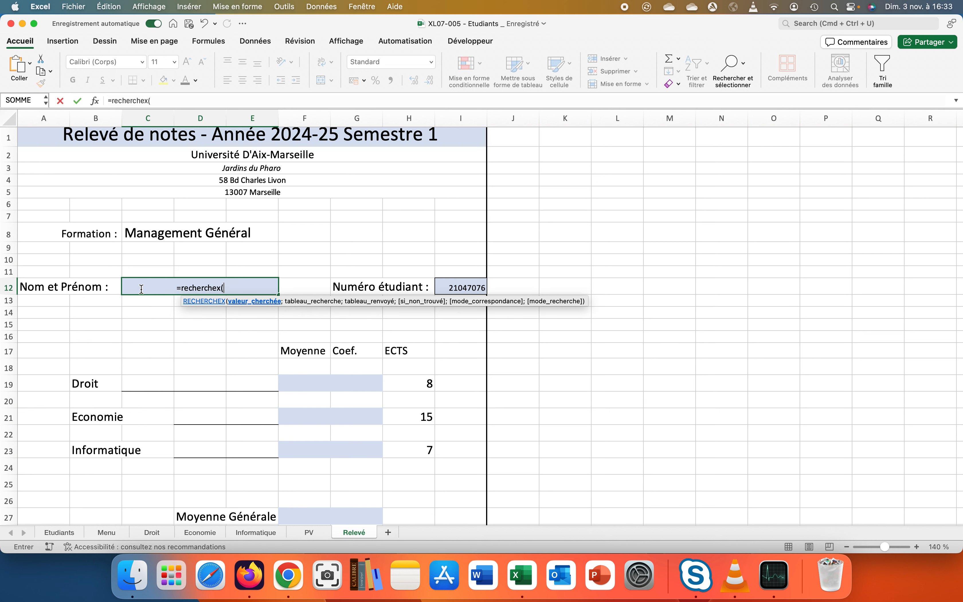
pyautogui.click(445, 289)
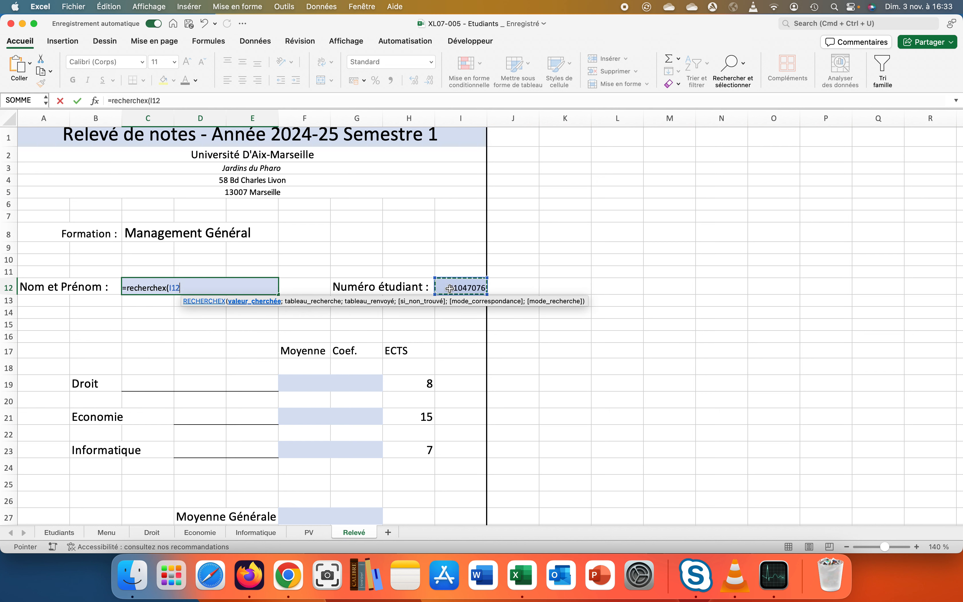
pyautogui.write(';')
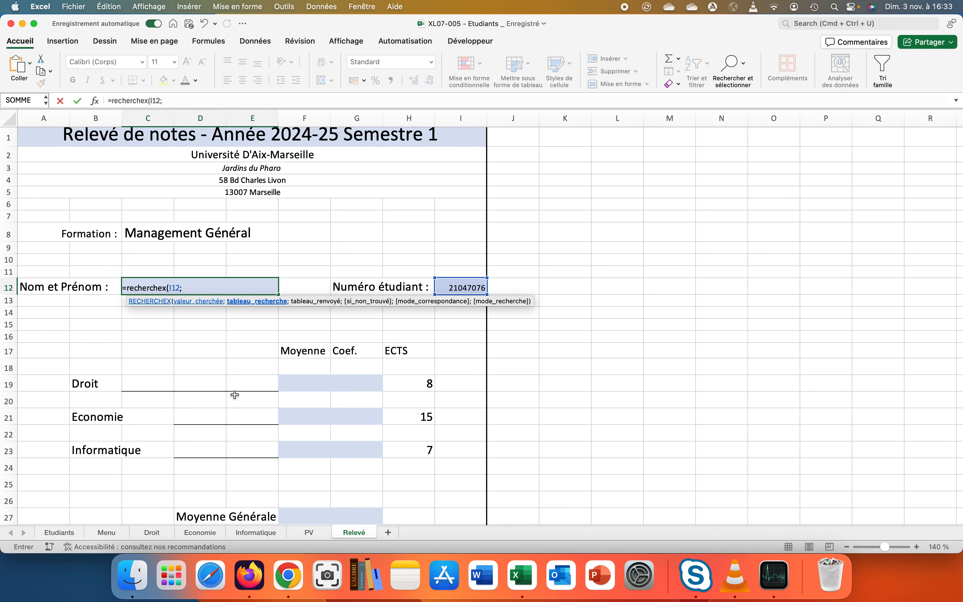
# Step: Set the formula's lookup array to PV!A6:A41 and its return array to the Nom range PV!B6:B41
pyautogui.click(293, 530)
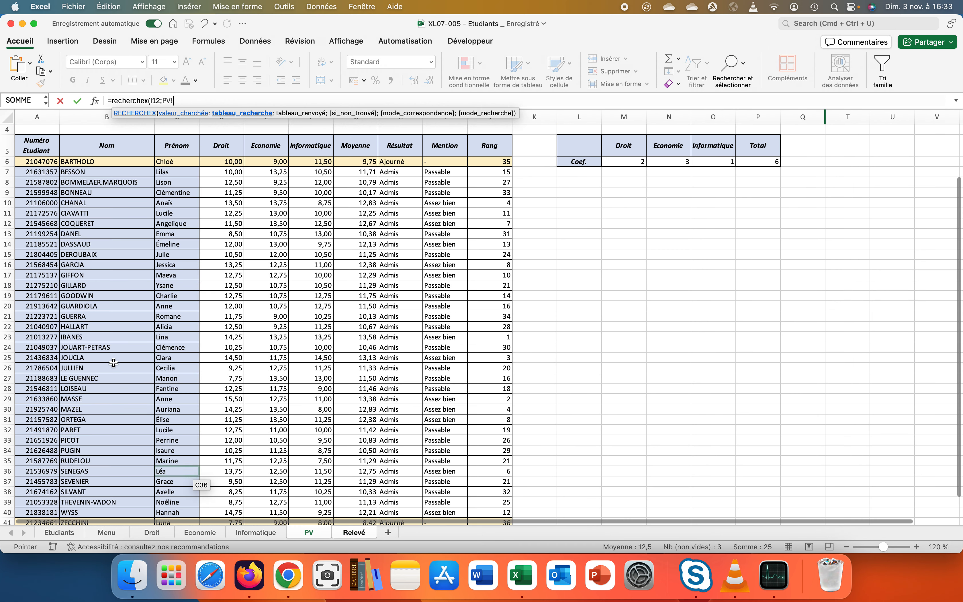
pyautogui.moveTo(24, 161); pyautogui.dragTo(18, 522)
pyautogui.write(';')
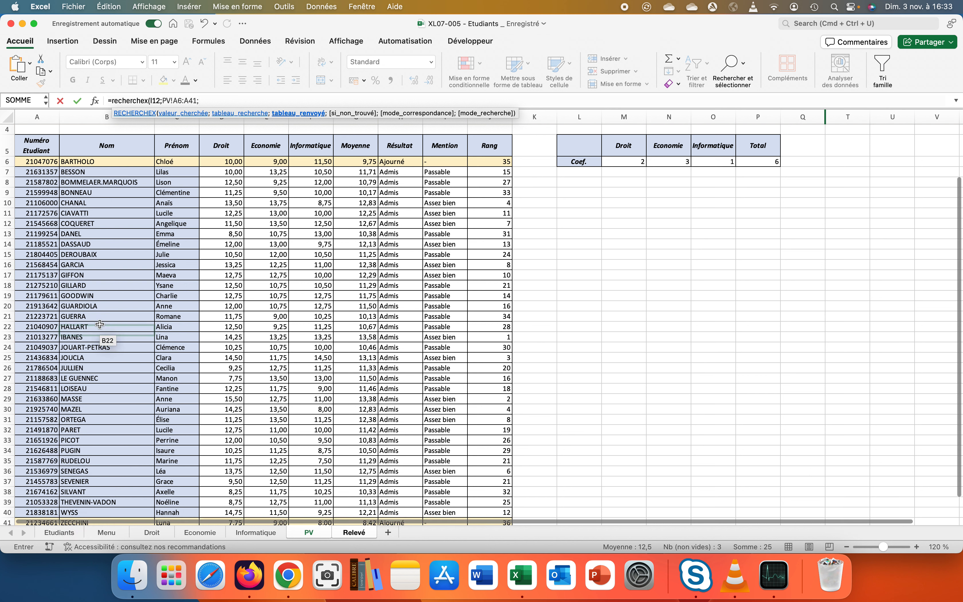
pyautogui.moveTo(106, 162); pyautogui.dragTo(102, 519)
pyautogui.write(';')
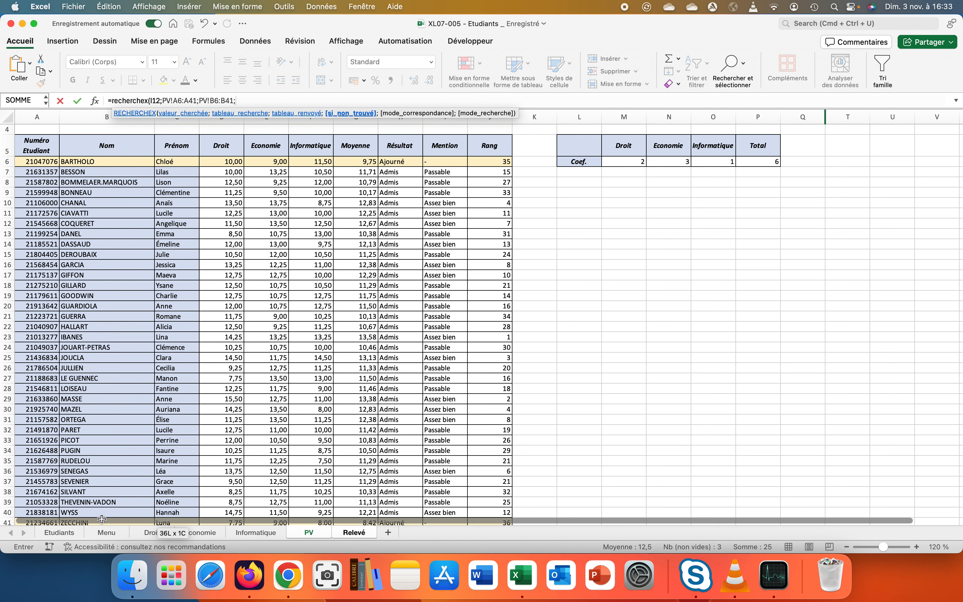
# Step: Complete the C12 formula with empty text "" as the not-found value and 0 for exact match
pyautogui.write('Erre')
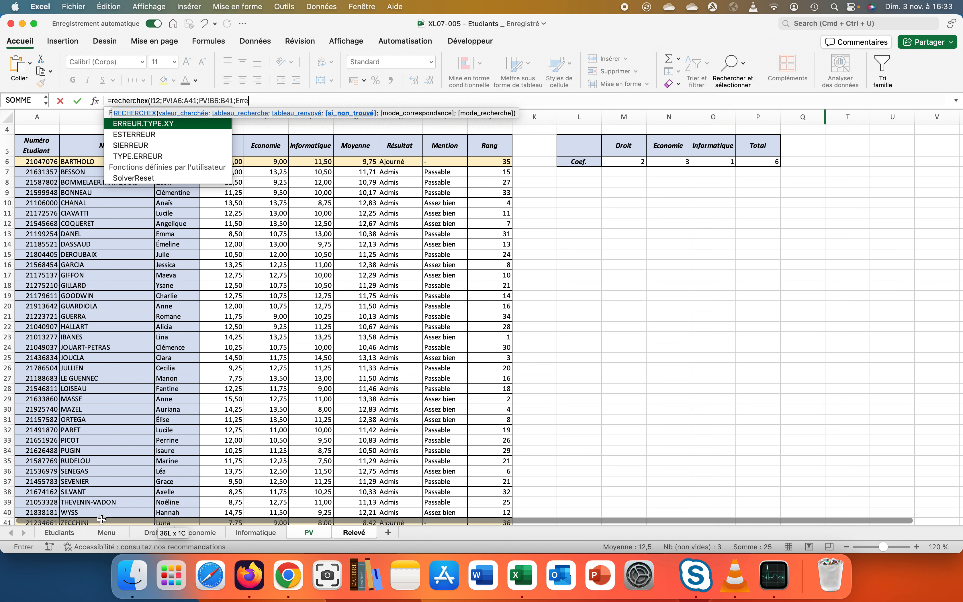
pyautogui.press('BackSpace')
pyautogui.press('BackSpace')
pyautogui.press('BackSpace')
pyautogui.press('BackSpace')
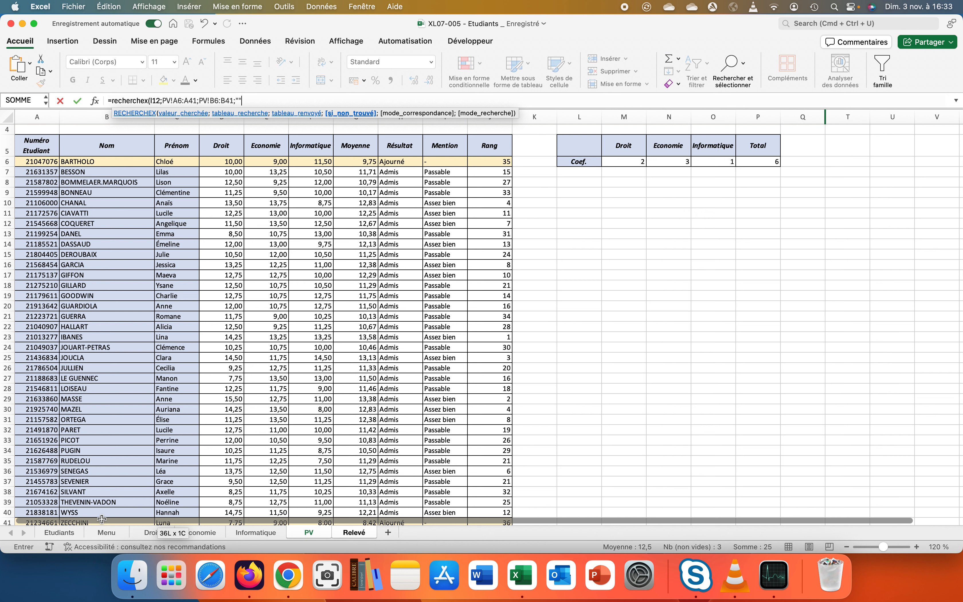
pyautogui.write(';')
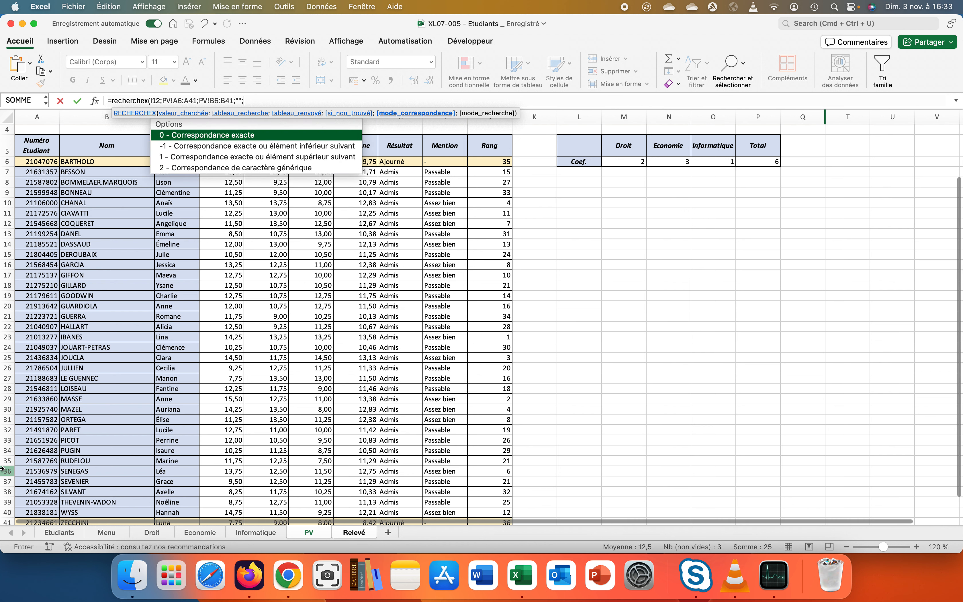
pyautogui.doubleClick(205, 135)
pyautogui.press('Return')
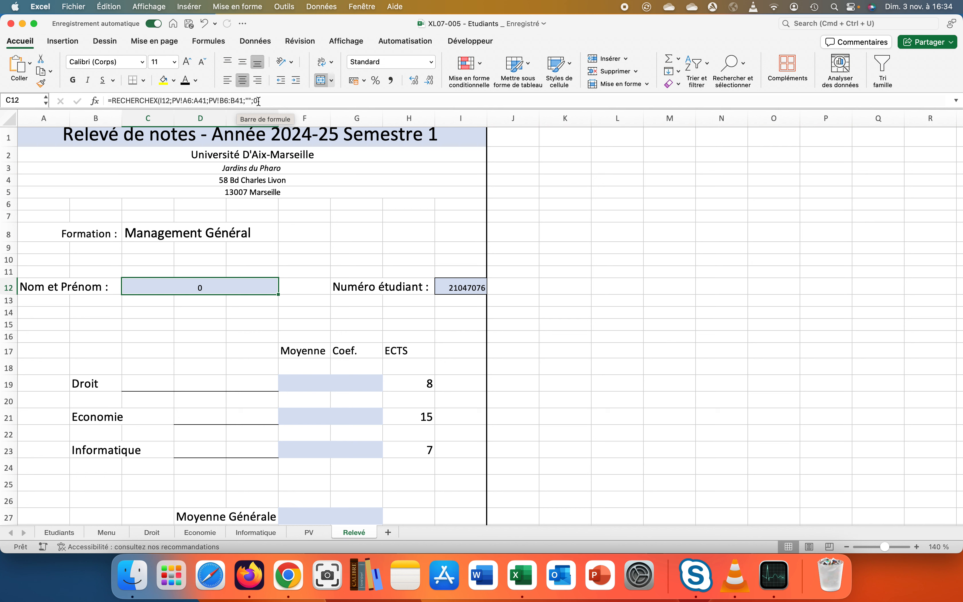
pyautogui.click(258, 101)
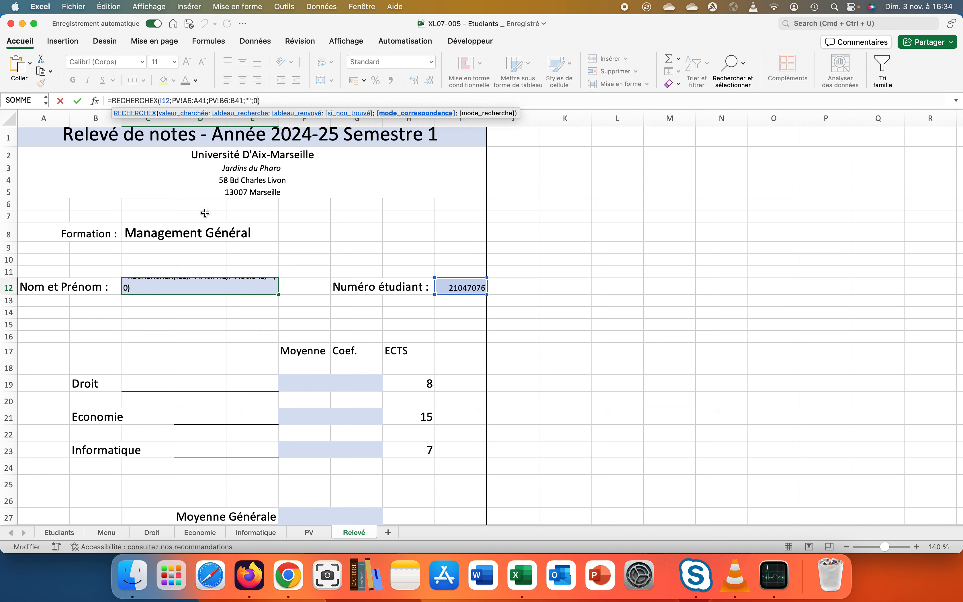
pyautogui.click(270, 100)
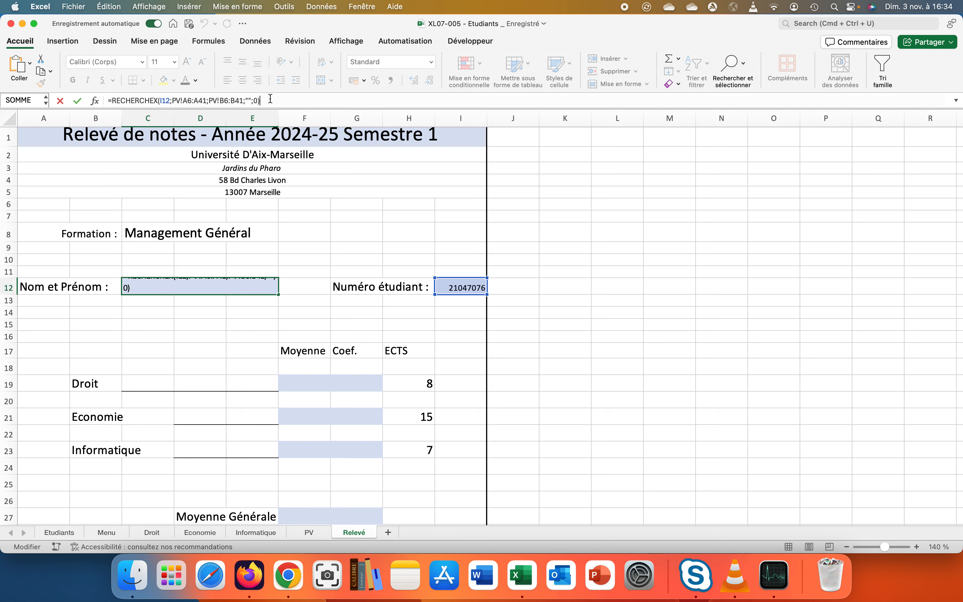
pyautogui.press('Return')
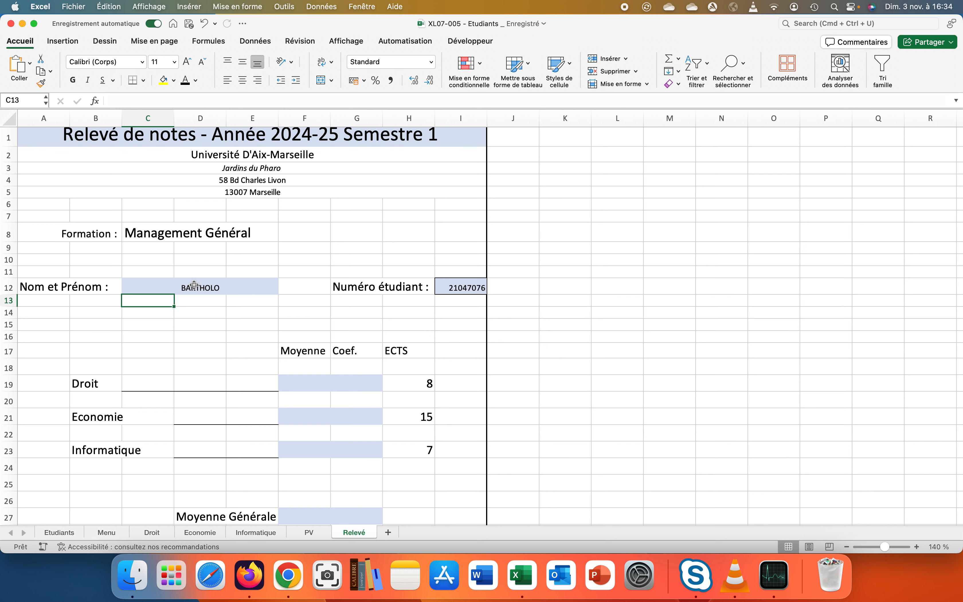
pyautogui.click(59, 532)
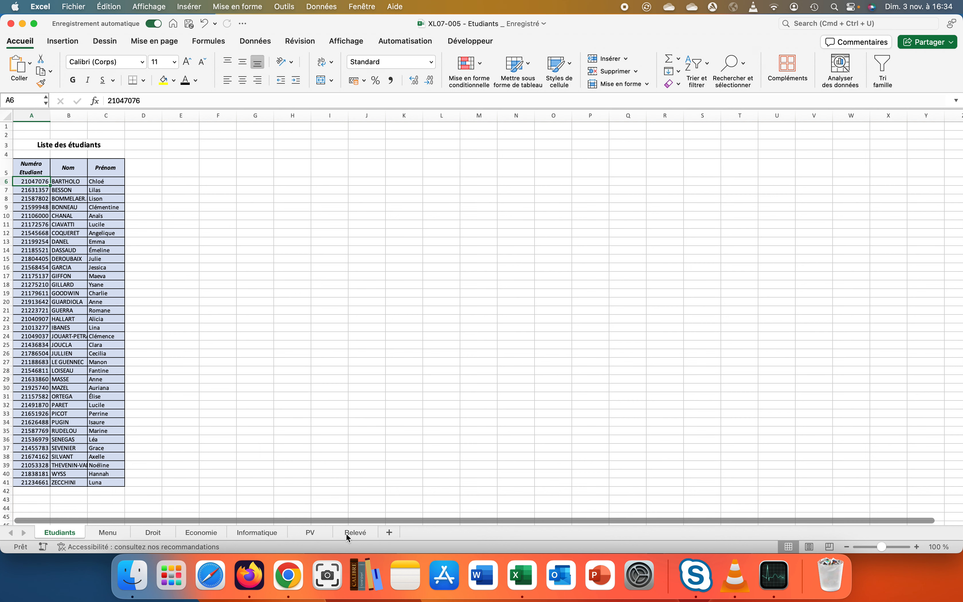
pyautogui.click(308, 532)
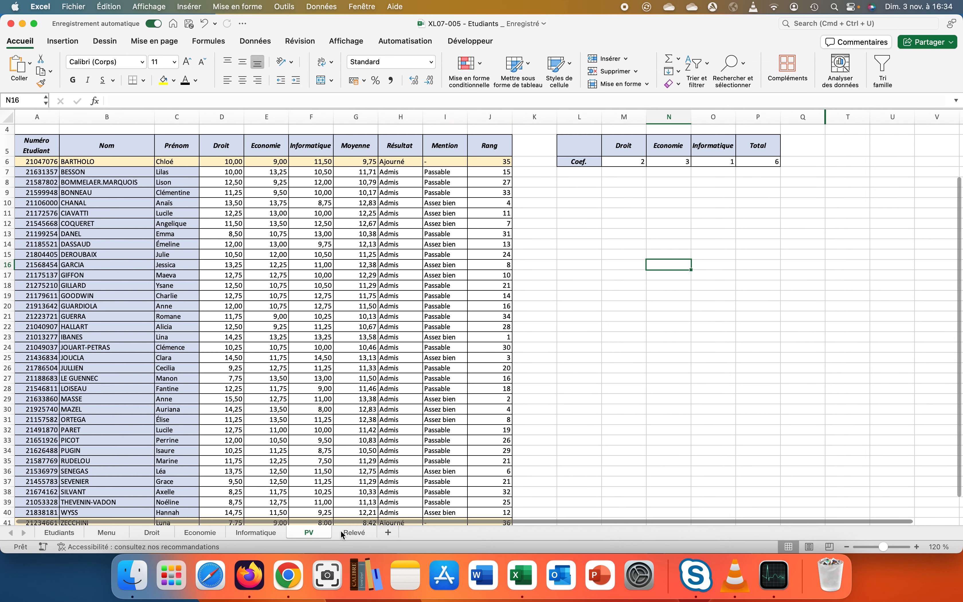
pyautogui.click(346, 533)
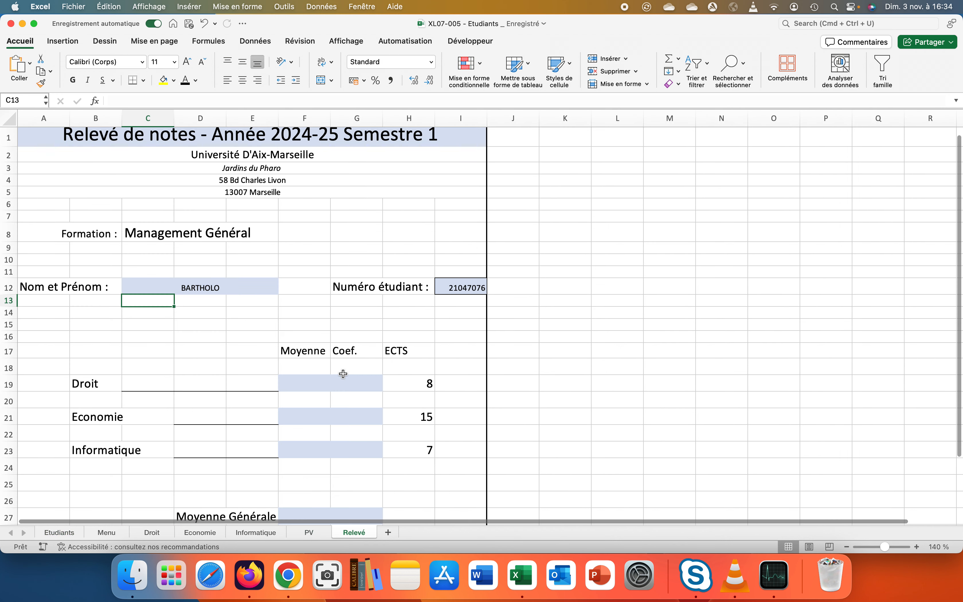
# Step: Append &" "& and a second RECHERCHEX with I12 as its lookup value to the formula in C12
pyautogui.click(224, 288)
pyautogui.click(275, 99)
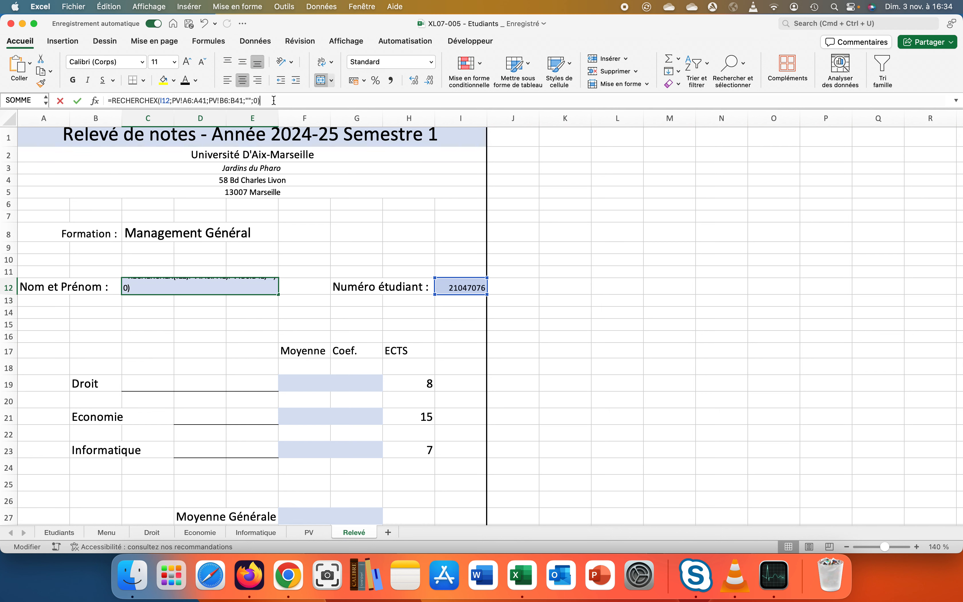
pyautogui.write('&" "&')
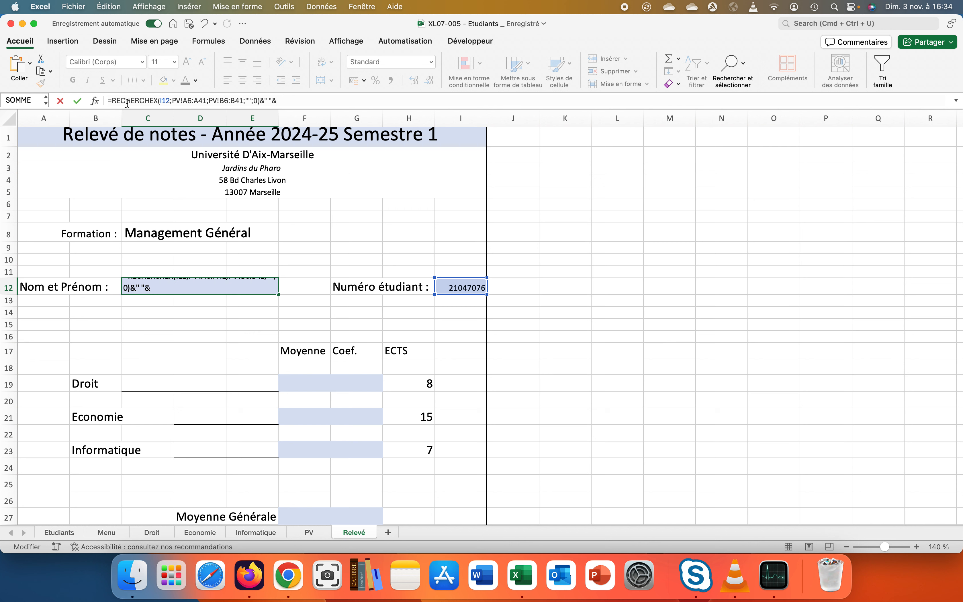
pyautogui.write('recherhe')
pyautogui.press('BackSpace')
pyautogui.write('chex(')
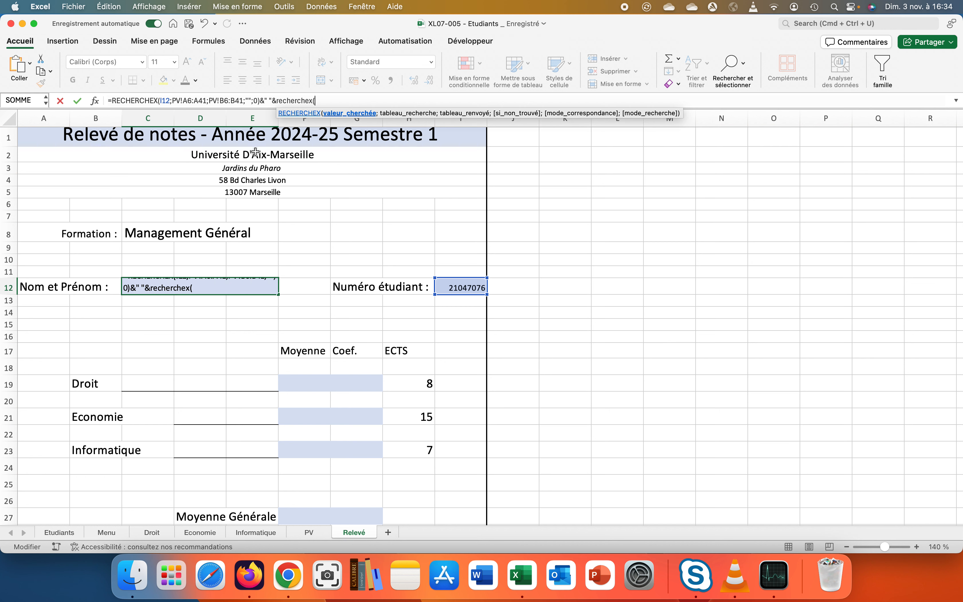
pyautogui.click(450, 287)
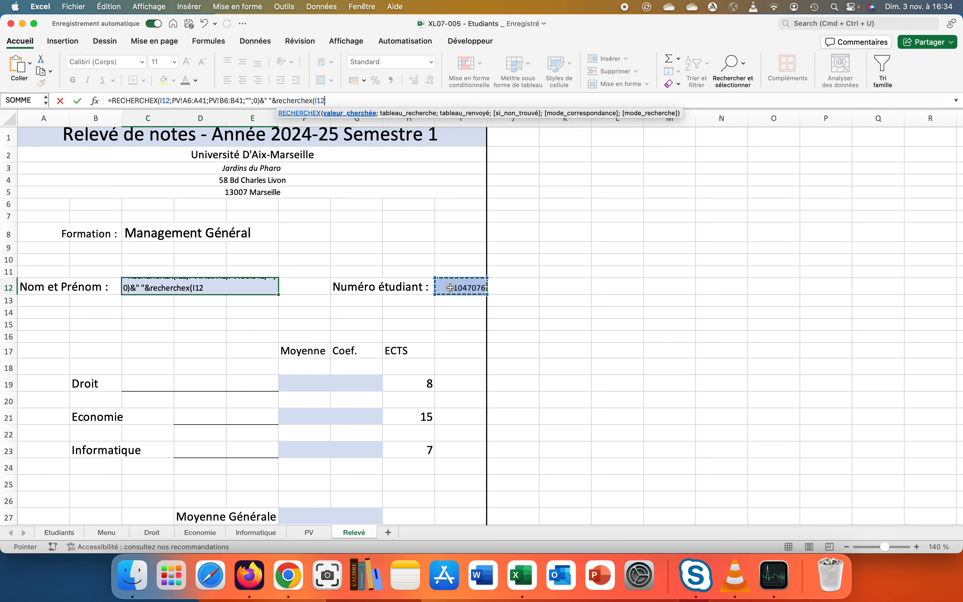
pyautogui.write(';')
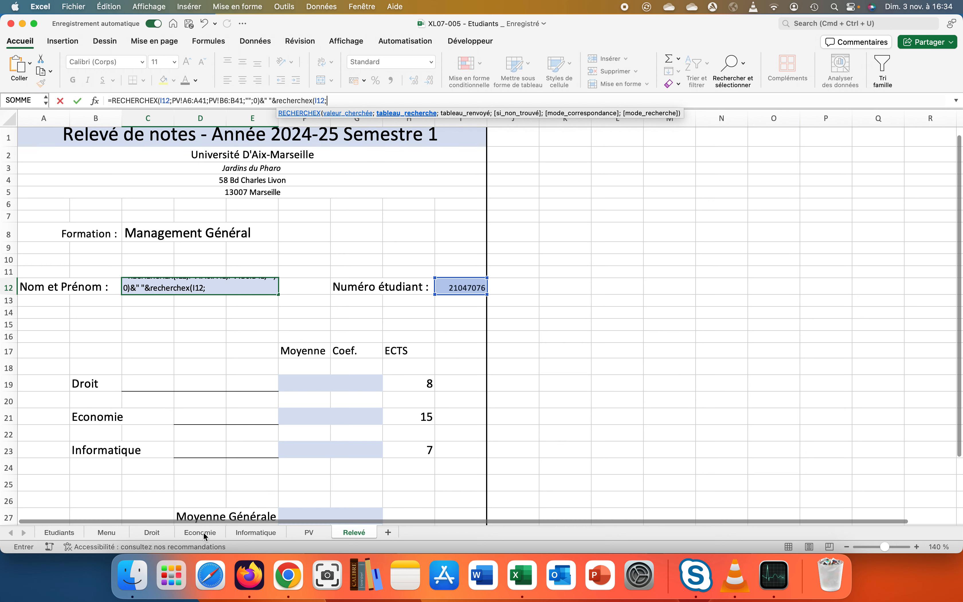
# Step: Set the second RECHERCHEX's lookup array to PV!A6:A41 and its return array to the Prénom range PV!C6:C41
pyautogui.click(302, 530)
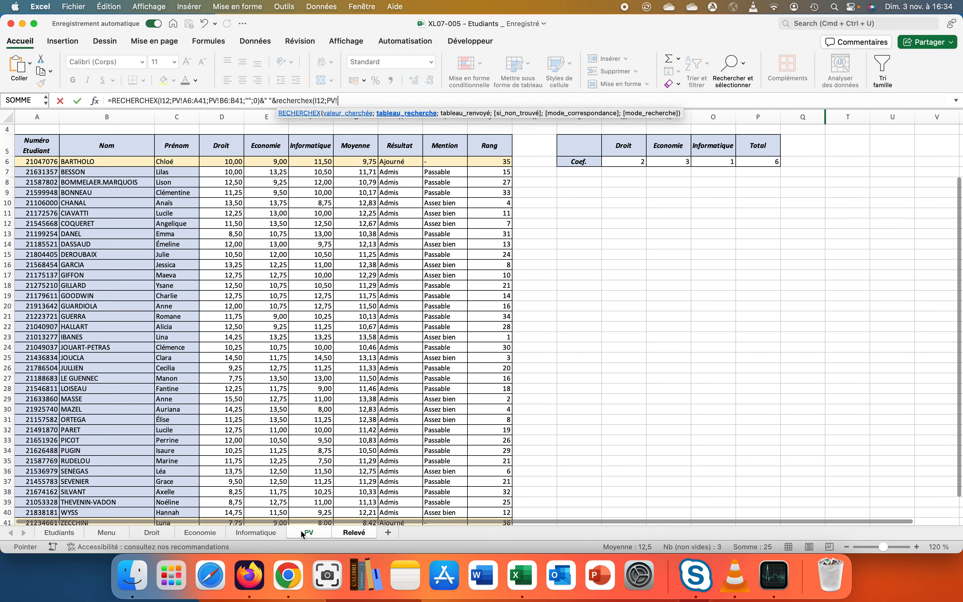
pyautogui.moveTo(34, 161); pyautogui.dragTo(3, 520)
pyautogui.write(';')
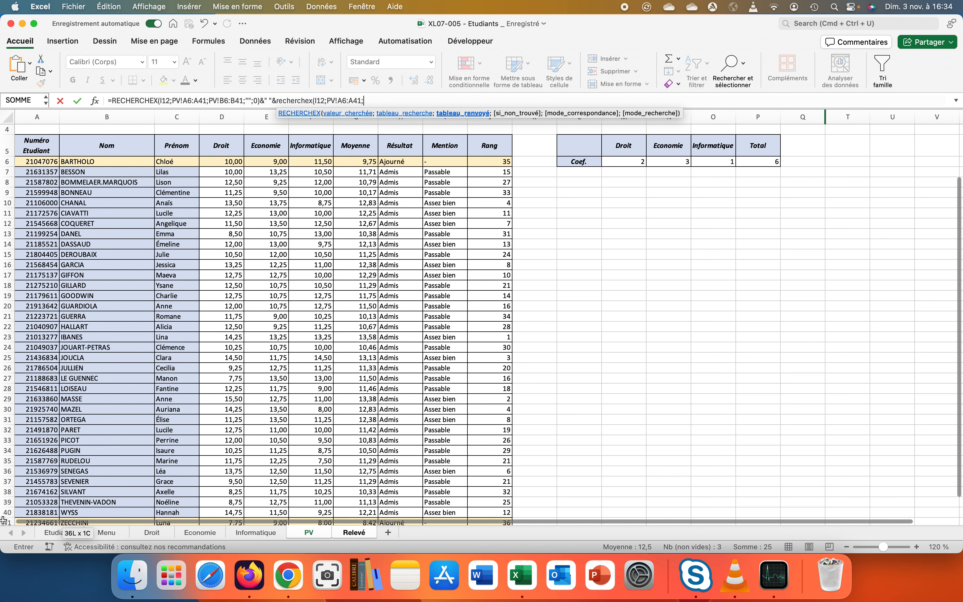
pyautogui.click(183, 166)
pyautogui.moveTo(183, 167); pyautogui.dragTo(167, 518)
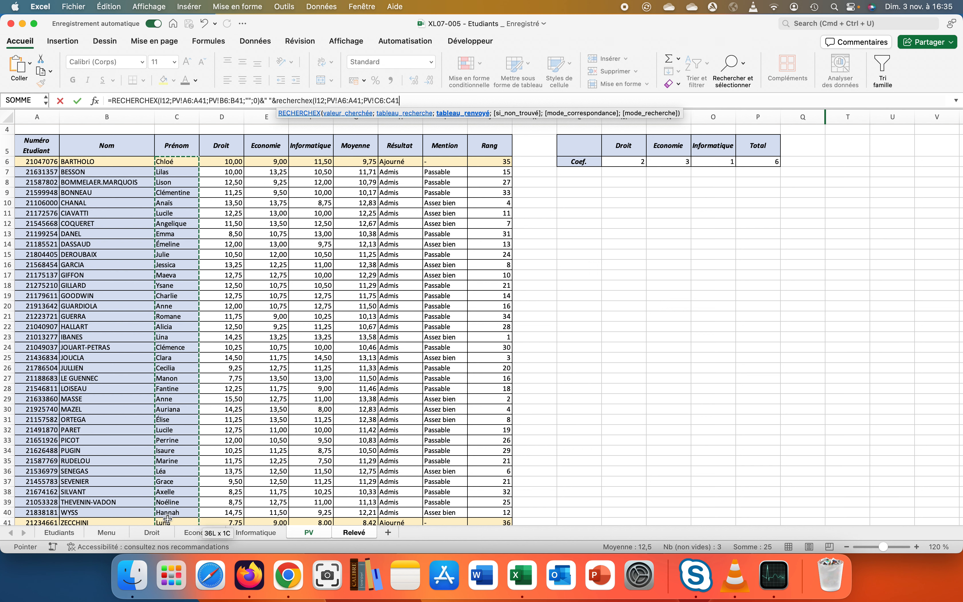
# Step: Finish the second RECHERCHEX with empty text "" as the not-found value and match mode 0, and enter the combined formula
pyautogui.write(';')
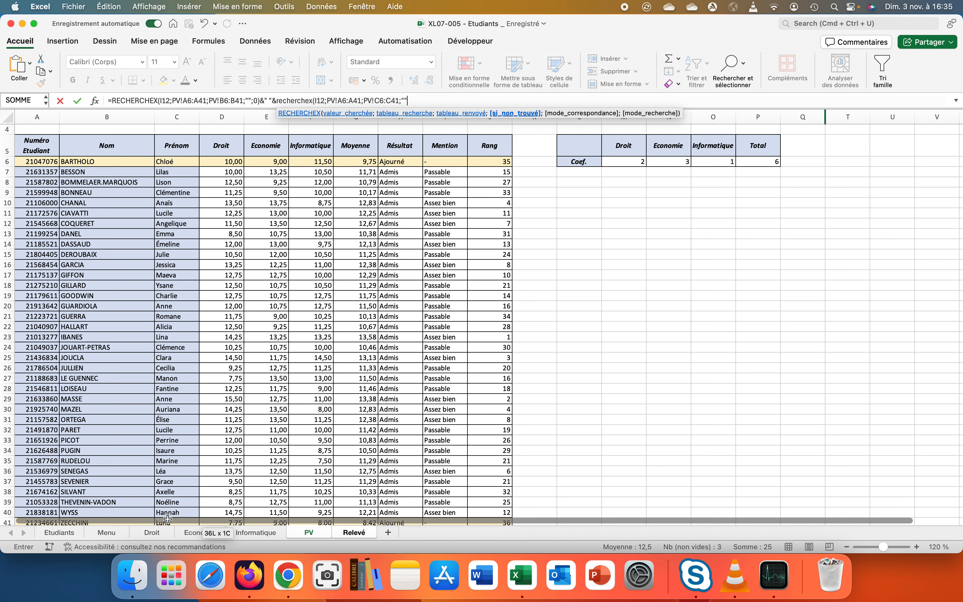
pyautogui.write('"";')
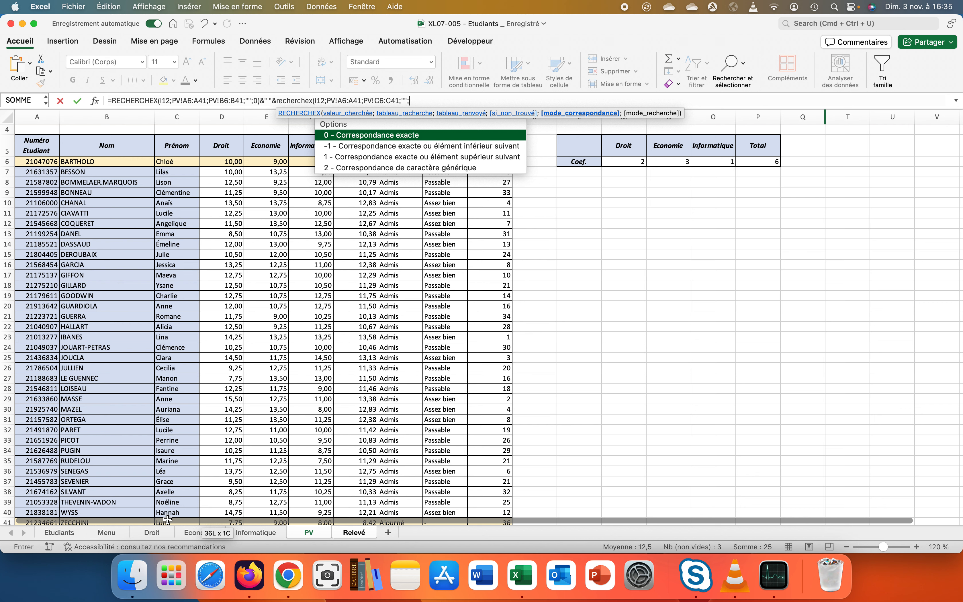
pyautogui.write('0')
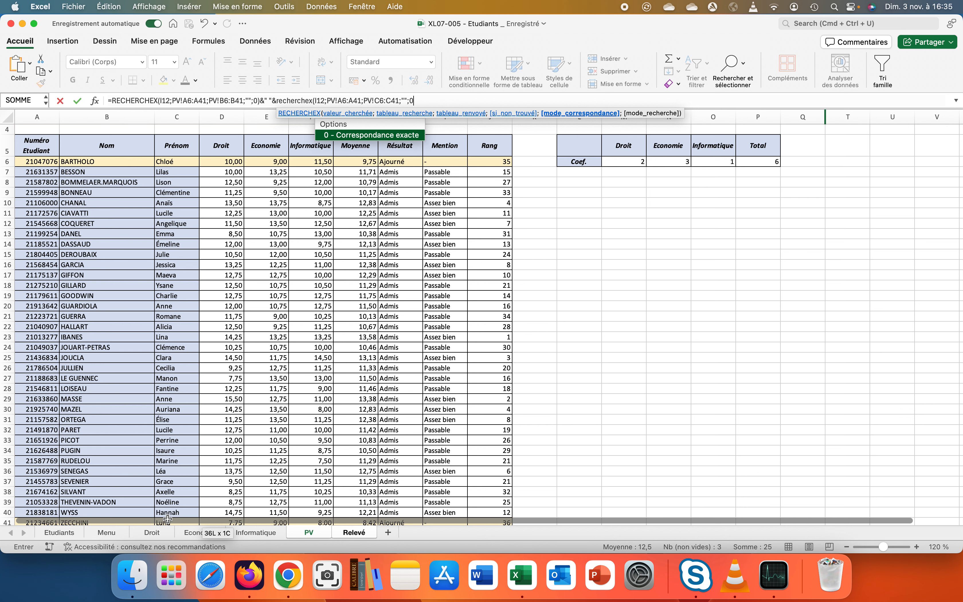
pyautogui.write(')')
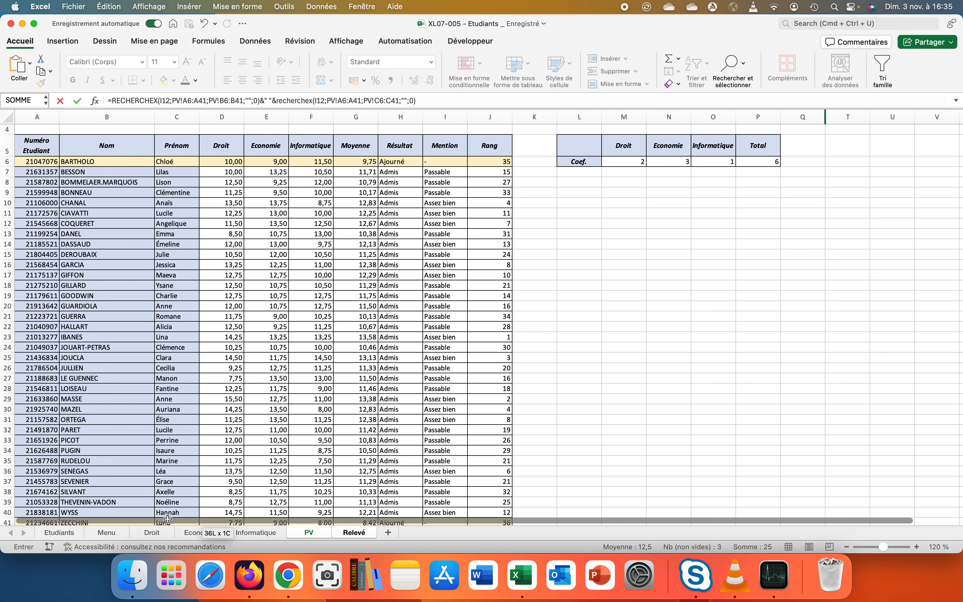
pyautogui.press('Return')
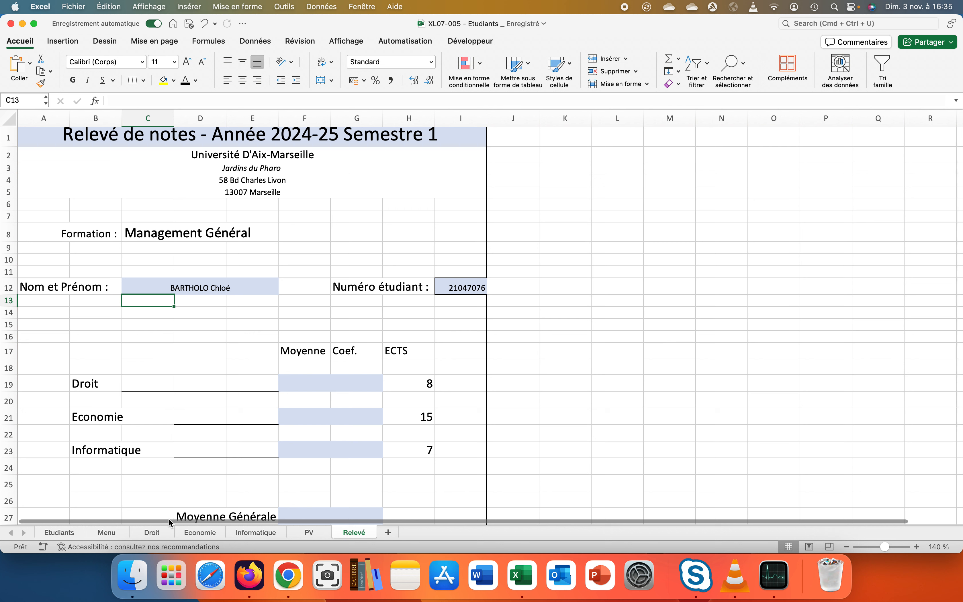
# Step: Start a RECHERCHEX formula in F19 for the Droit average, using the student number in I12 as the lookup value
pyautogui.click(285, 382)
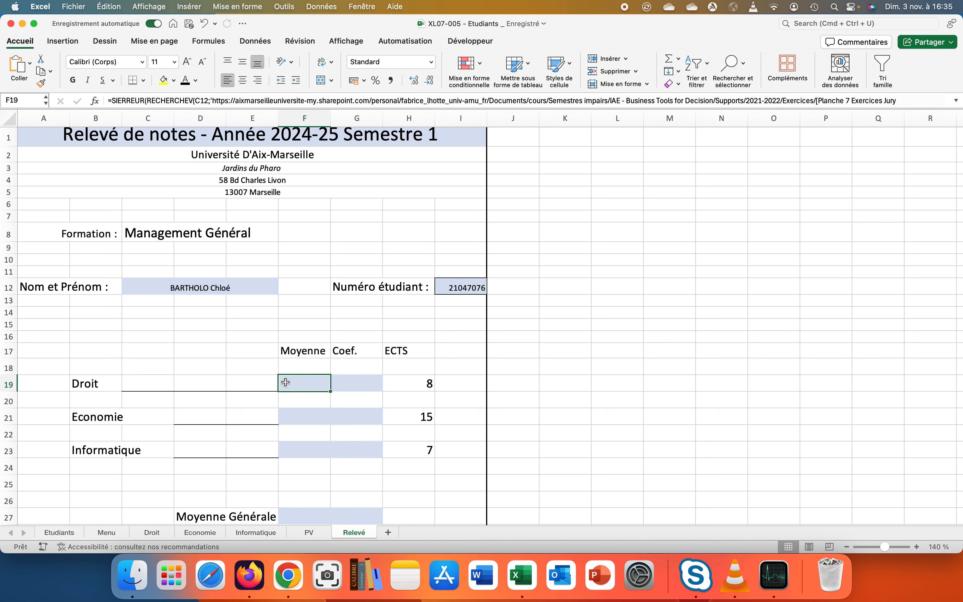
pyautogui.write('=re')
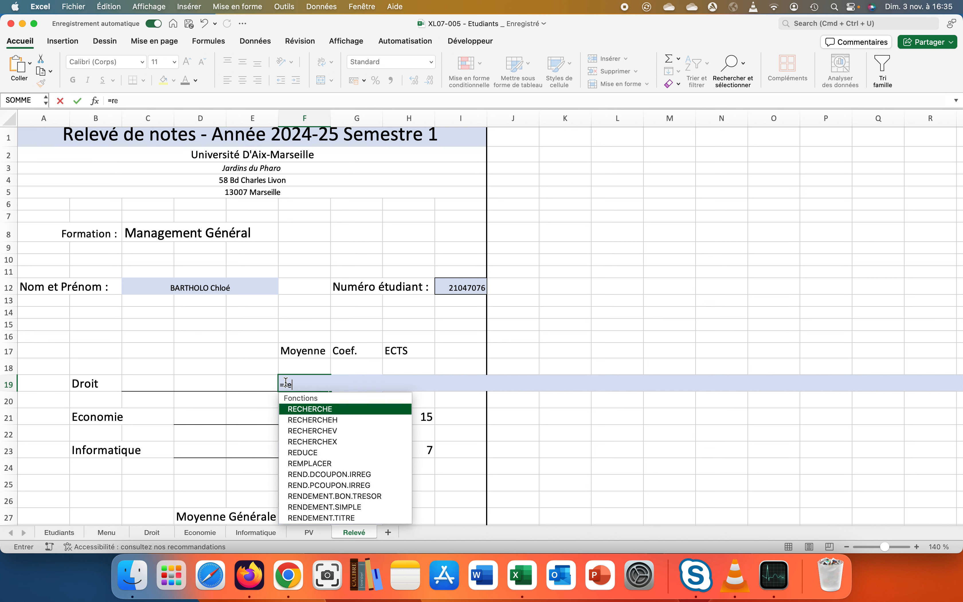
pyautogui.write('cherche')
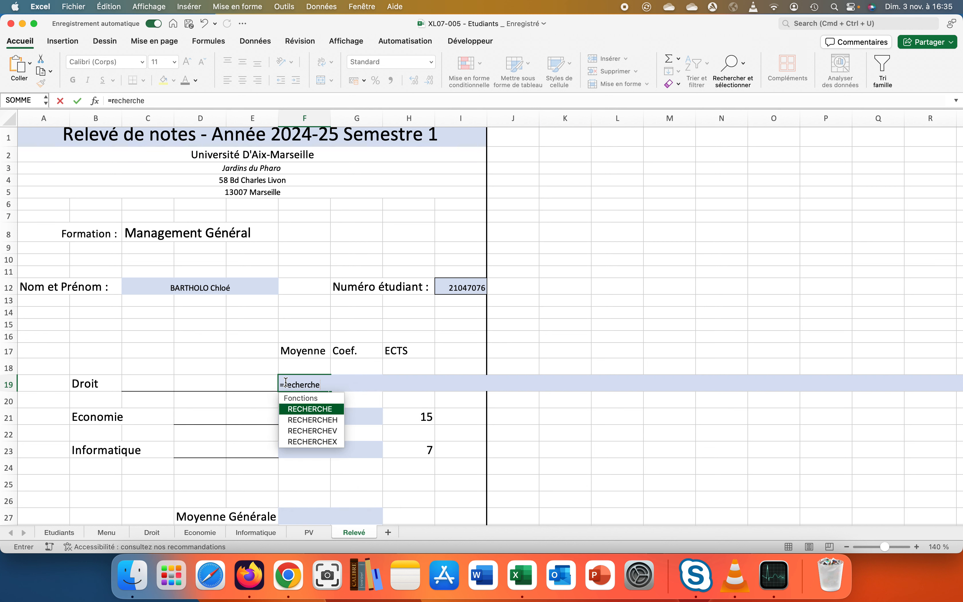
pyautogui.write('x(')
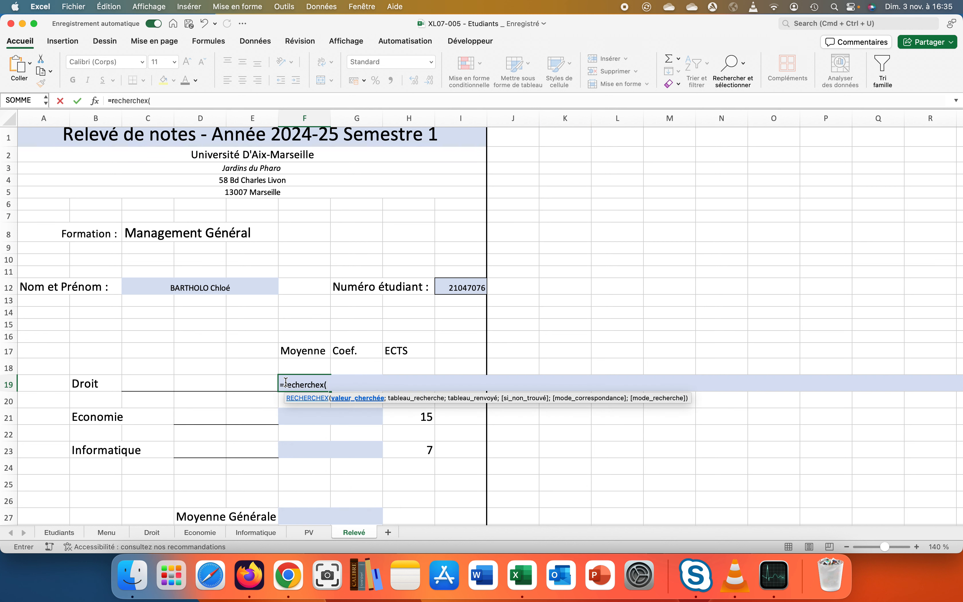
pyautogui.click(451, 285)
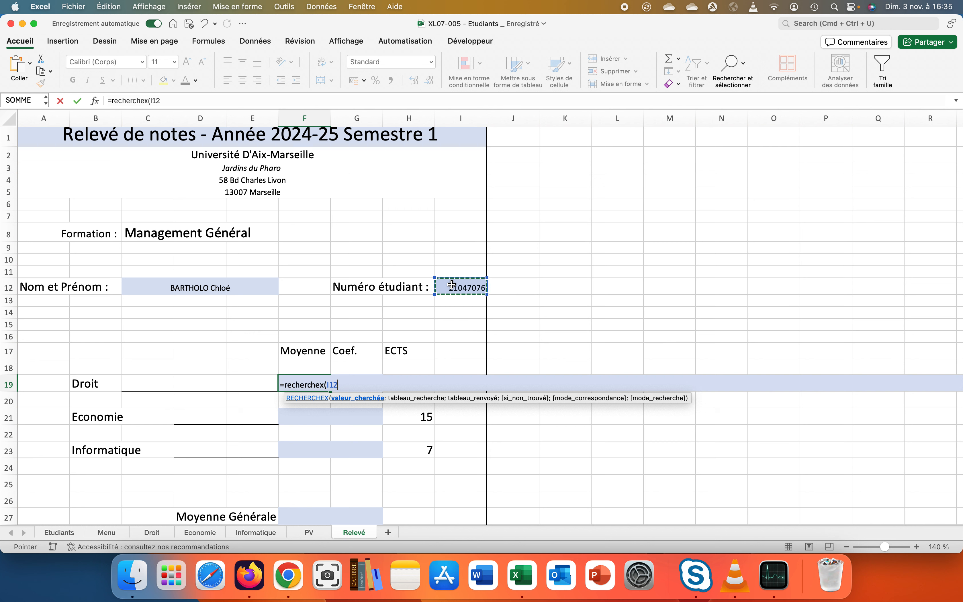
pyautogui.write(';')
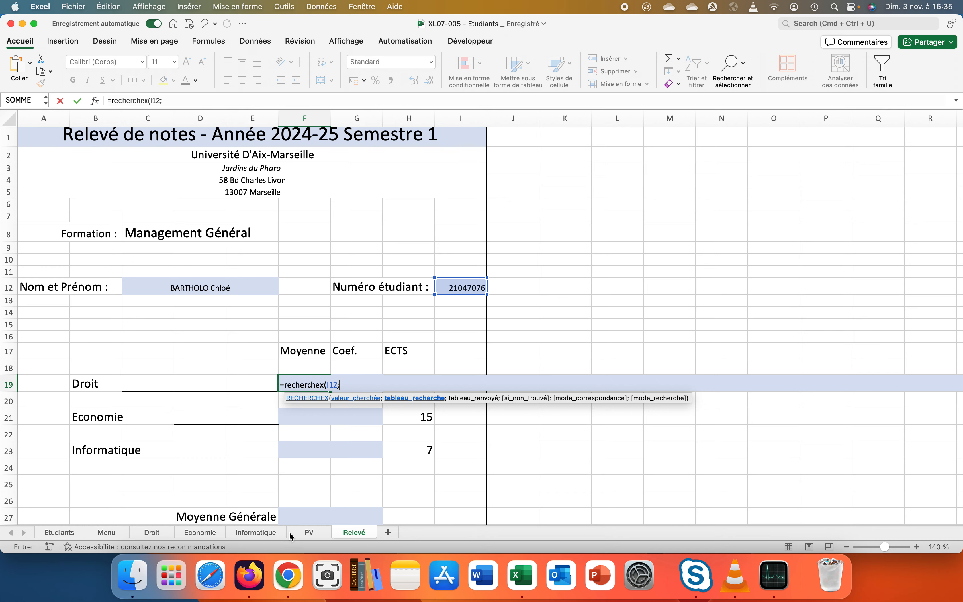
# Step: Complete the F19 formula with lookup array PV!A6:A41, return array PV!D6:D41, empty text "" if not found and match mode 0
pyautogui.click(309, 532)
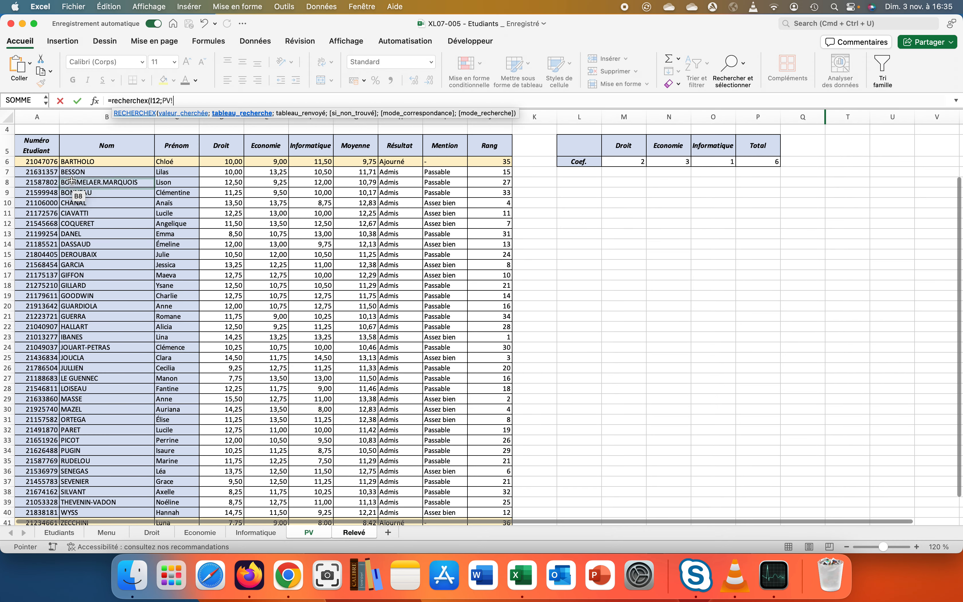
pyautogui.moveTo(40, 161); pyautogui.dragTo(25, 486)
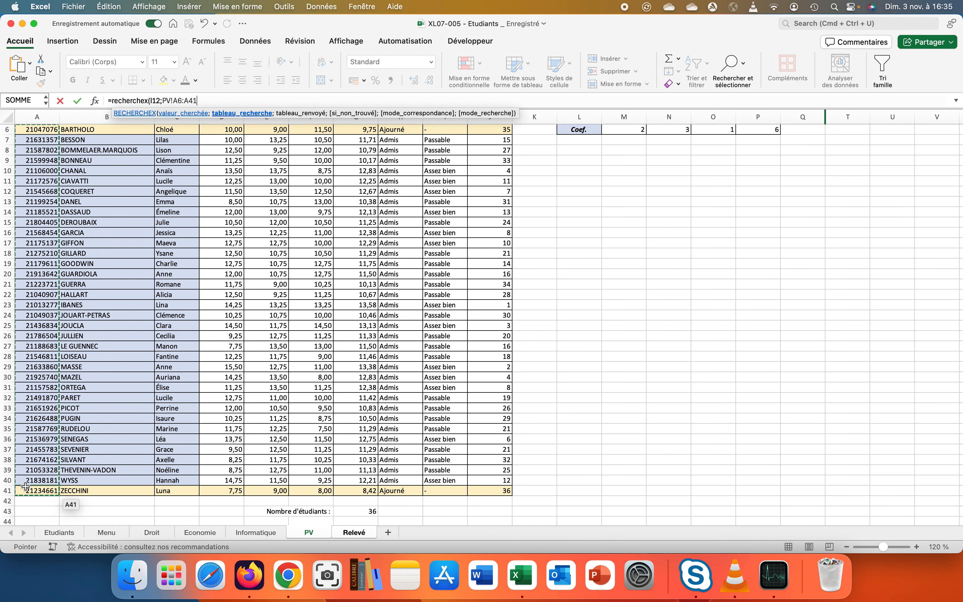
pyautogui.write(';')
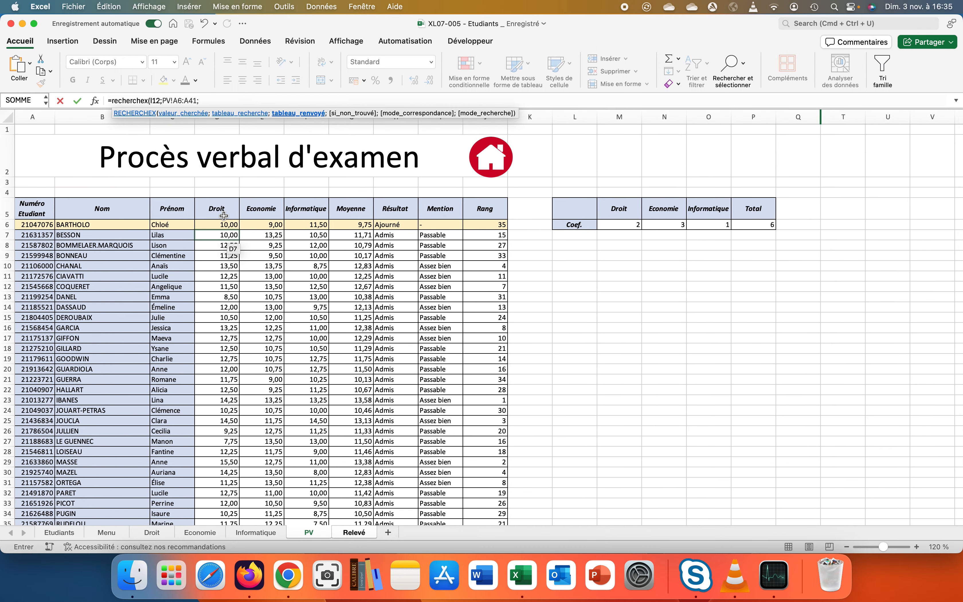
pyautogui.moveTo(226, 224); pyautogui.dragTo(222, 490)
pyautogui.write(';')
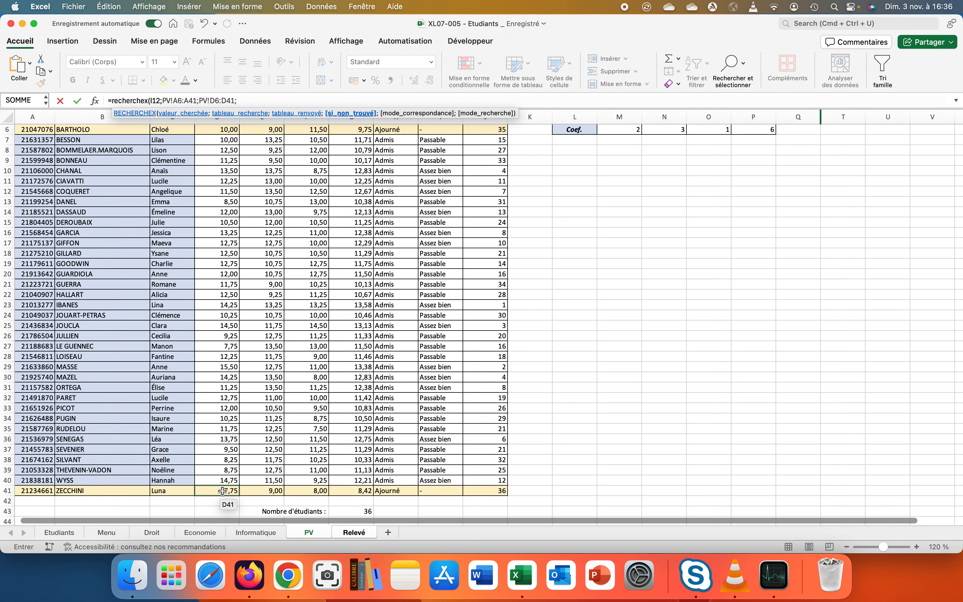
pyautogui.write('"";0)')
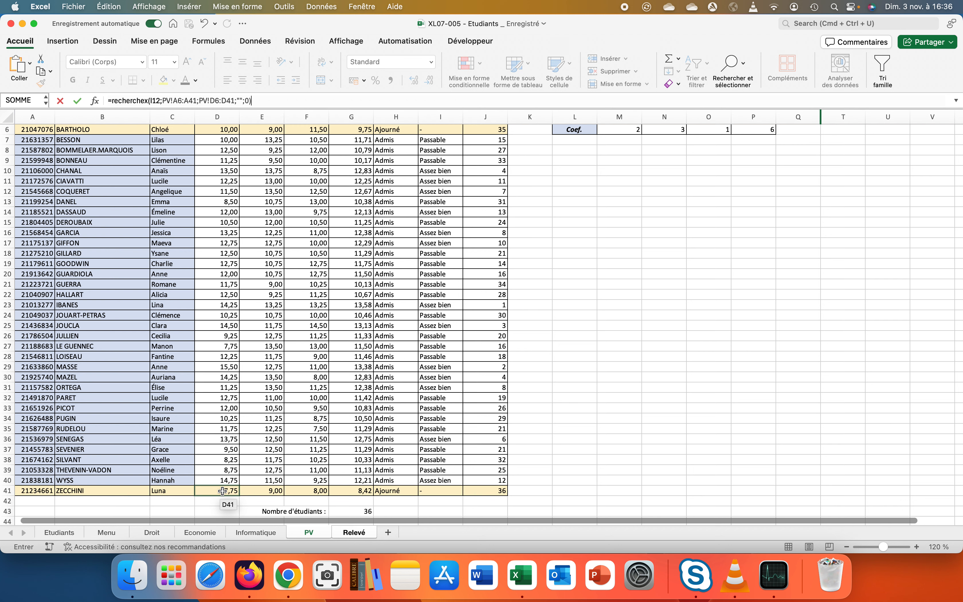
pyautogui.press('Return')
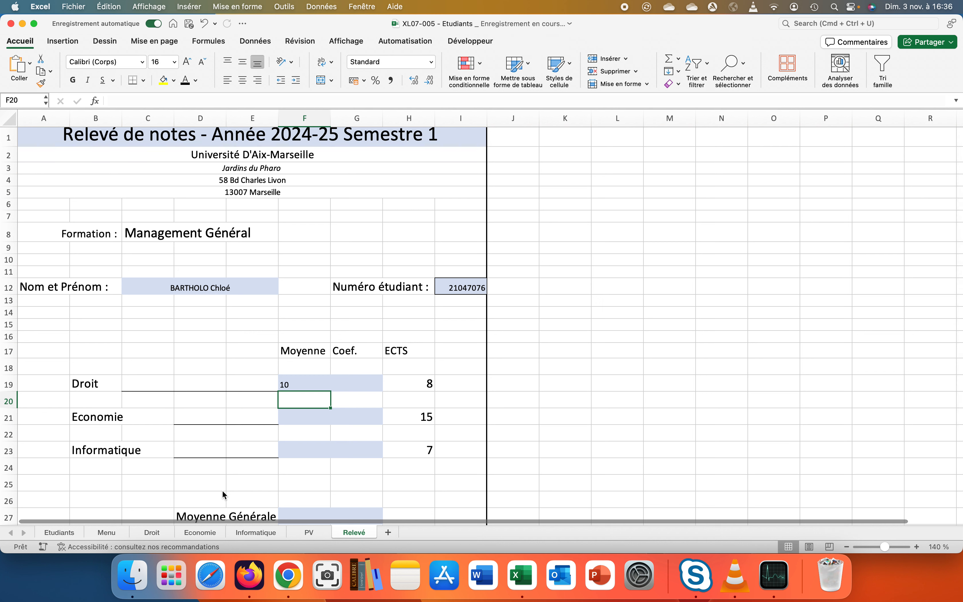
# Step: Copy the Droit average formula from F19 into the coefficient cell G19
pyautogui.click(288, 387)
pyautogui.press('super+c')
pyautogui.click(356, 382)
pyautogui.press('super+v')
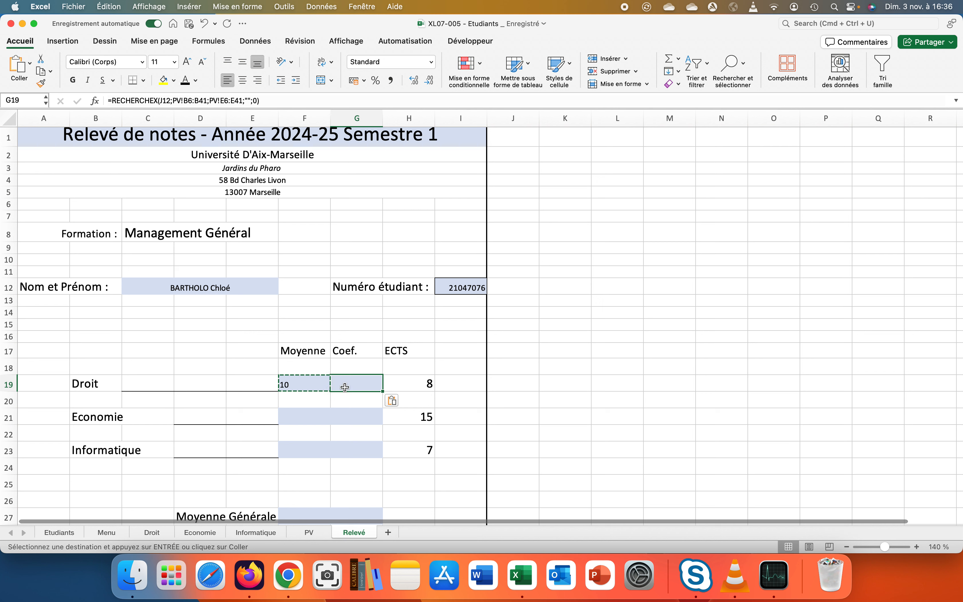
# Step: Try a RECHERCHEX formula in G19 with I12 as the lookup value and PV!A6:A41 as the lookup array
pyautogui.write('=')
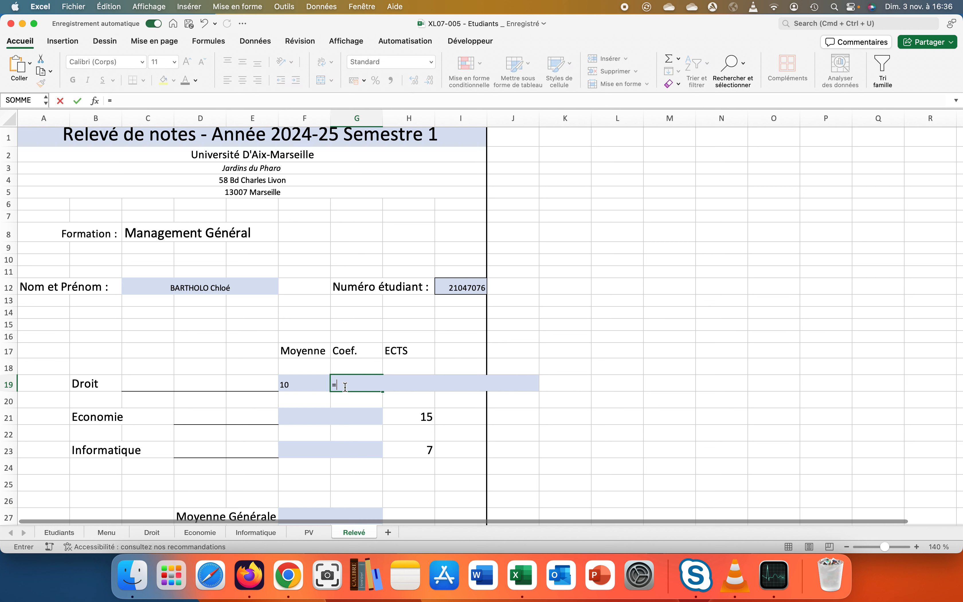
pyautogui.write('rechercherche')
pyautogui.press('BackSpace')
pyautogui.press('BackSpace')
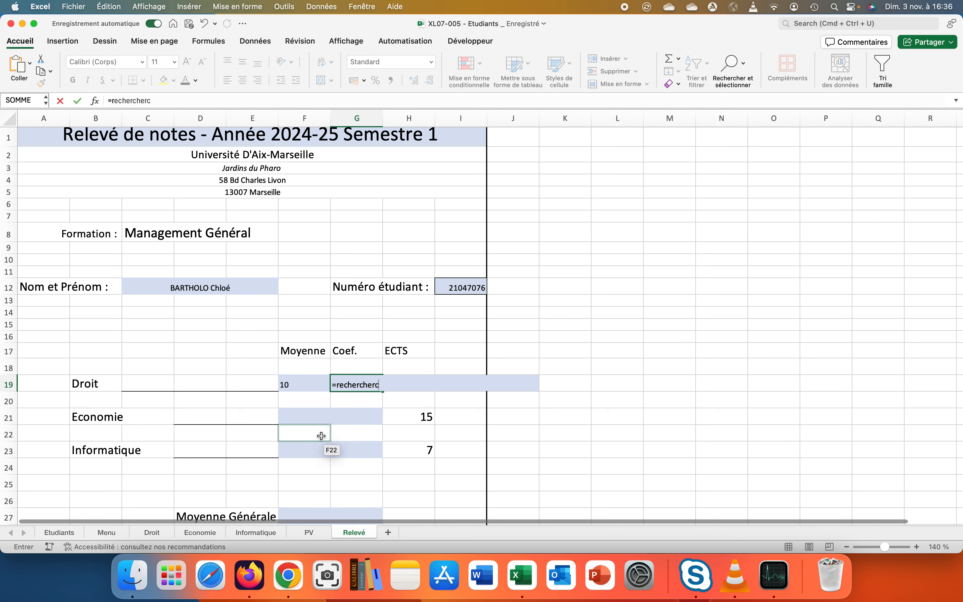
pyautogui.press('BackSpace')
pyautogui.press('BackSpace')
pyautogui.write('x(')
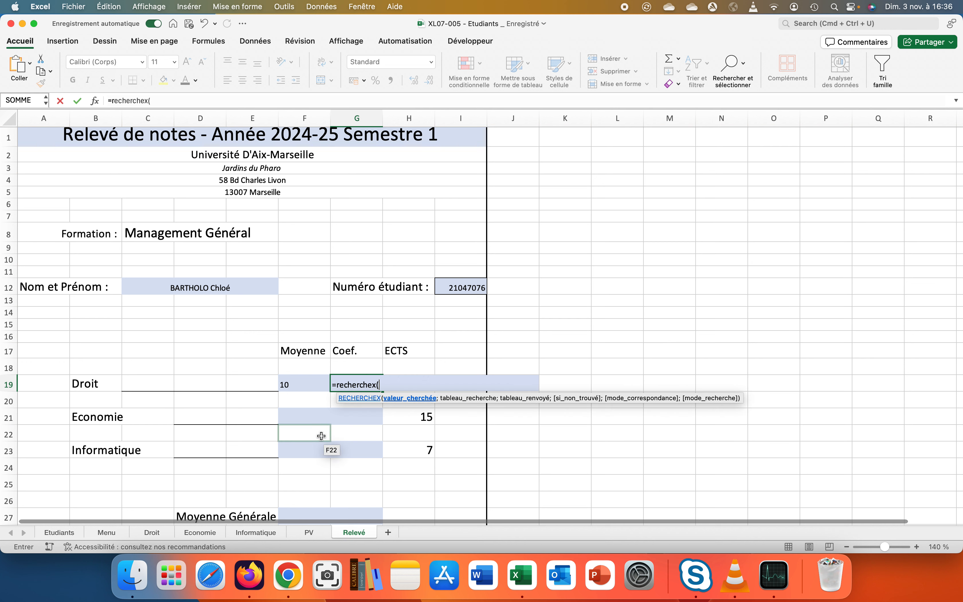
pyautogui.click(448, 288)
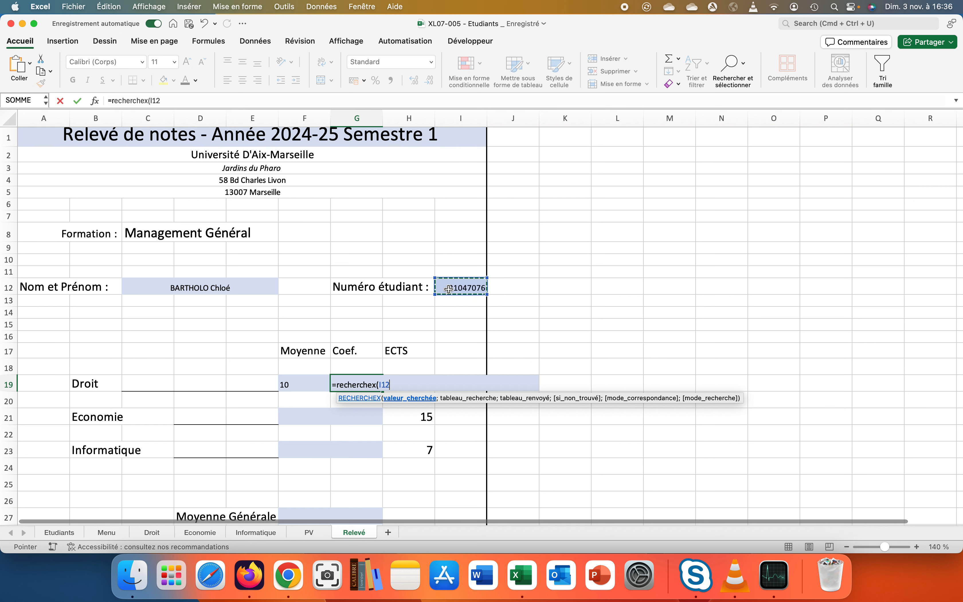
pyautogui.write(';')
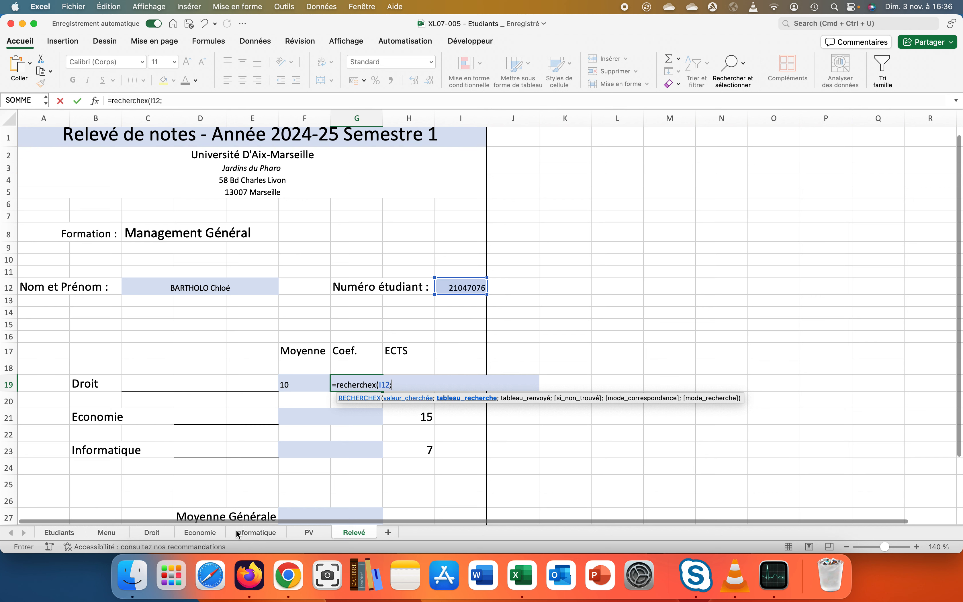
pyautogui.click(299, 531)
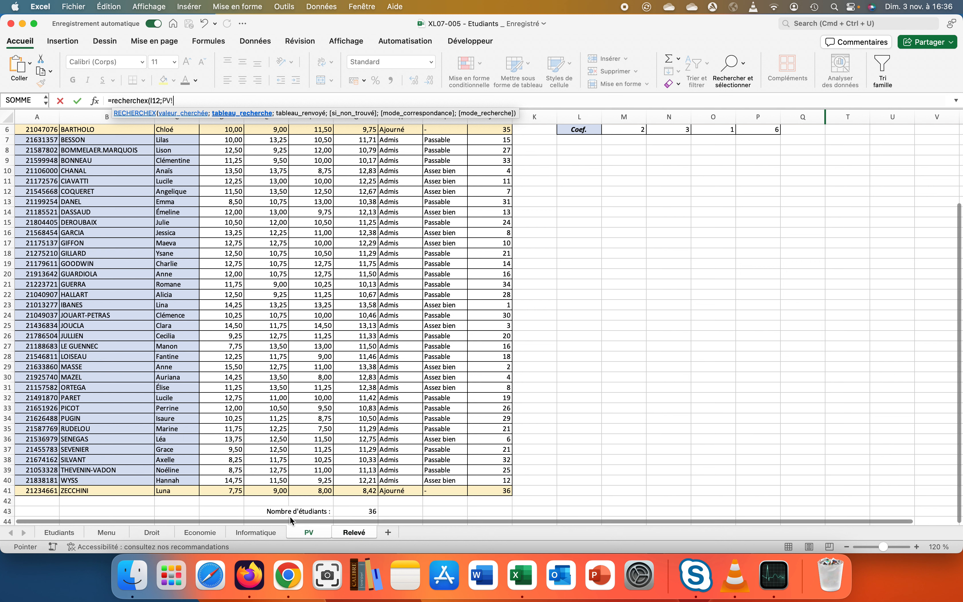
pyautogui.moveTo(43, 131); pyautogui.dragTo(22, 488)
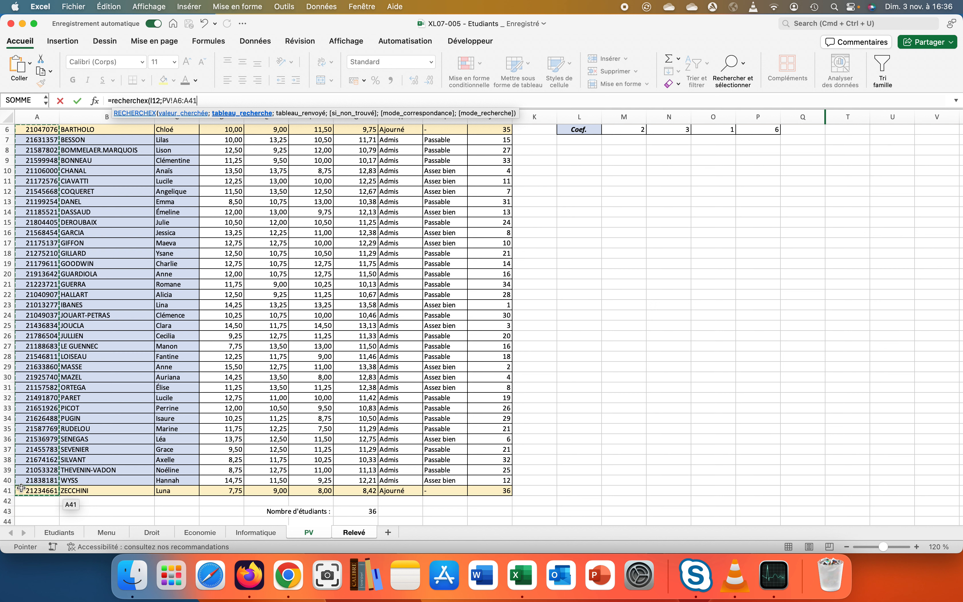
pyautogui.write(';')
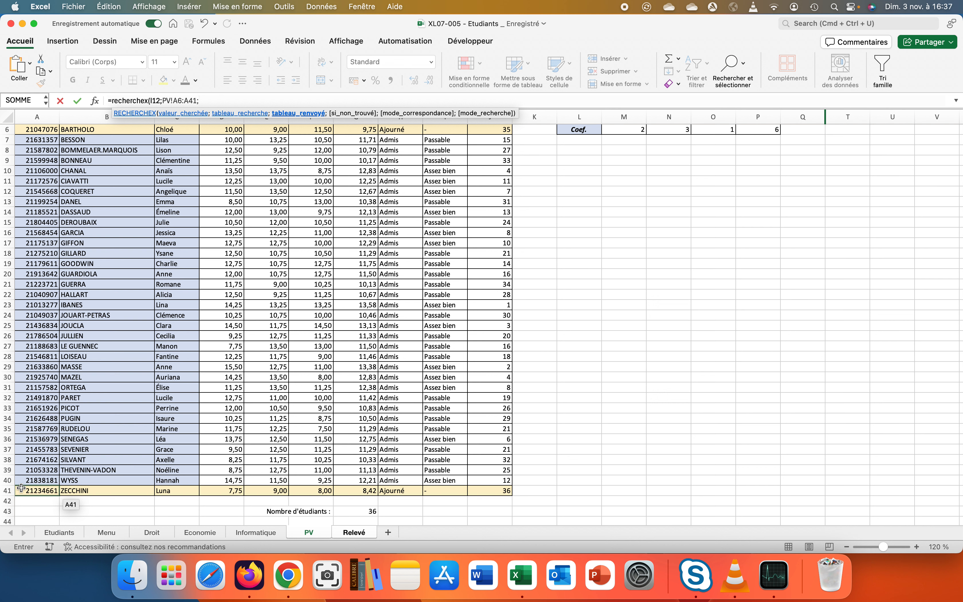
# Step: Replace the unfinished RECHERCHEX in G19 with a direct reference to the Droit coefficient, =PV!M6
pyautogui.press('BackSpace')
pyautogui.press('BackSpace')
pyautogui.press('BackSpace')
pyautogui.press('BackSpace')
pyautogui.press('BackSpace')
pyautogui.press('BackSpace')
pyautogui.press('BackSpace')
pyautogui.press('BackSpace')
pyautogui.press('BackSpace')
pyautogui.press('BackSpace')
pyautogui.press('BackSpace')
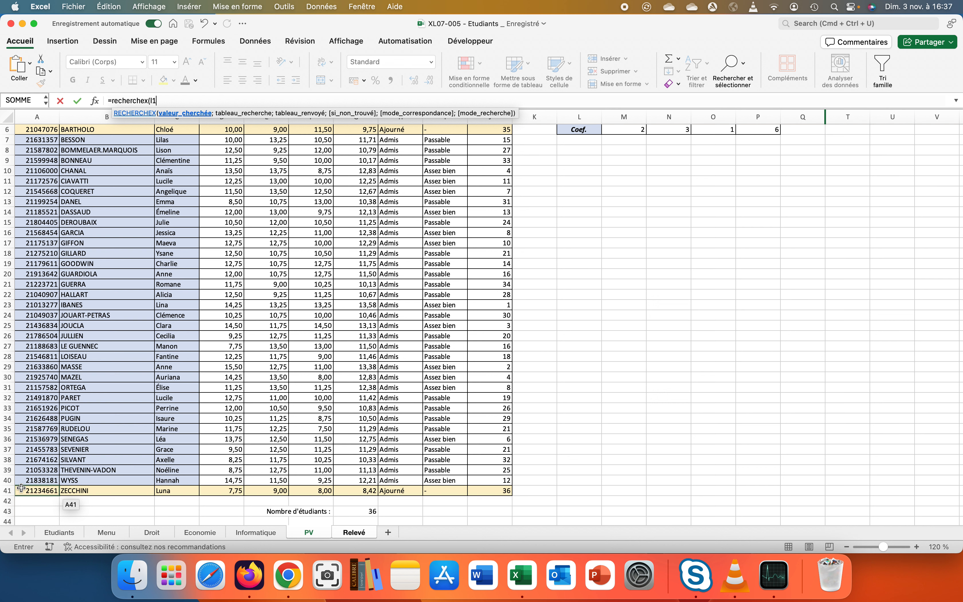
pyautogui.press('BackSpace')
pyautogui.press('BackSpace')
pyautogui.press('BackSpace')
pyautogui.press('BackSpace')
pyautogui.press('BackSpace')
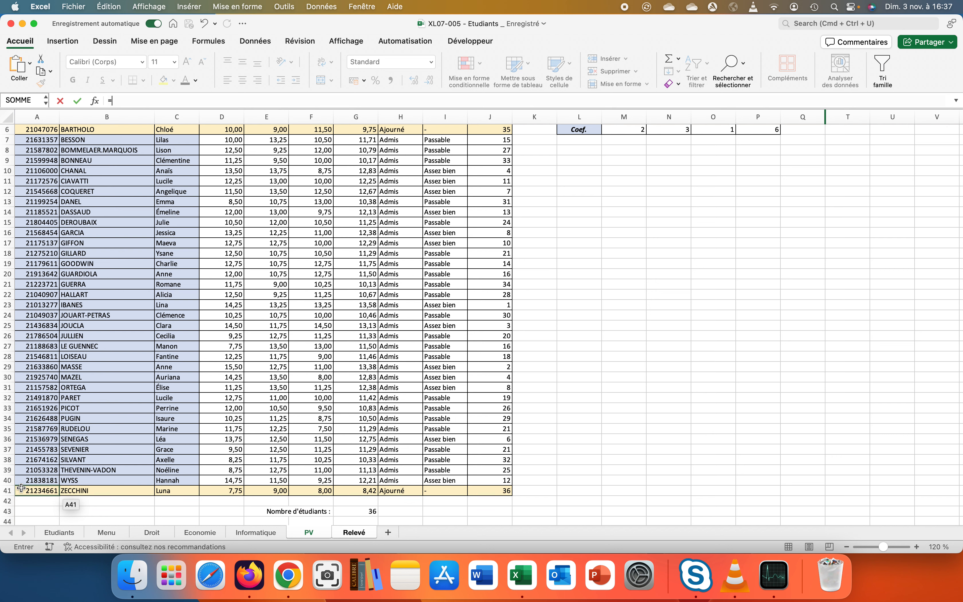
pyautogui.scroll(3, 526, 321)
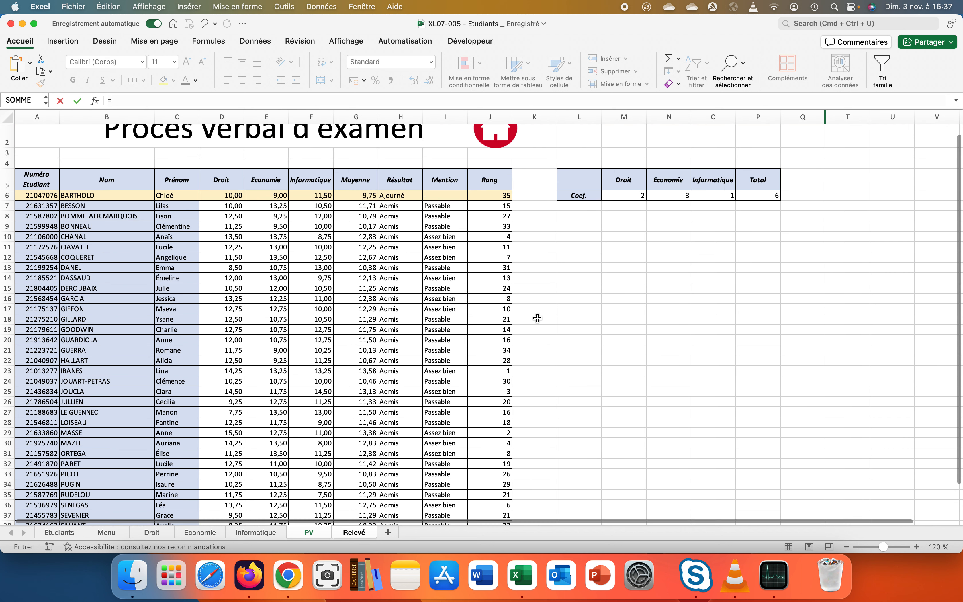
pyautogui.click(620, 197)
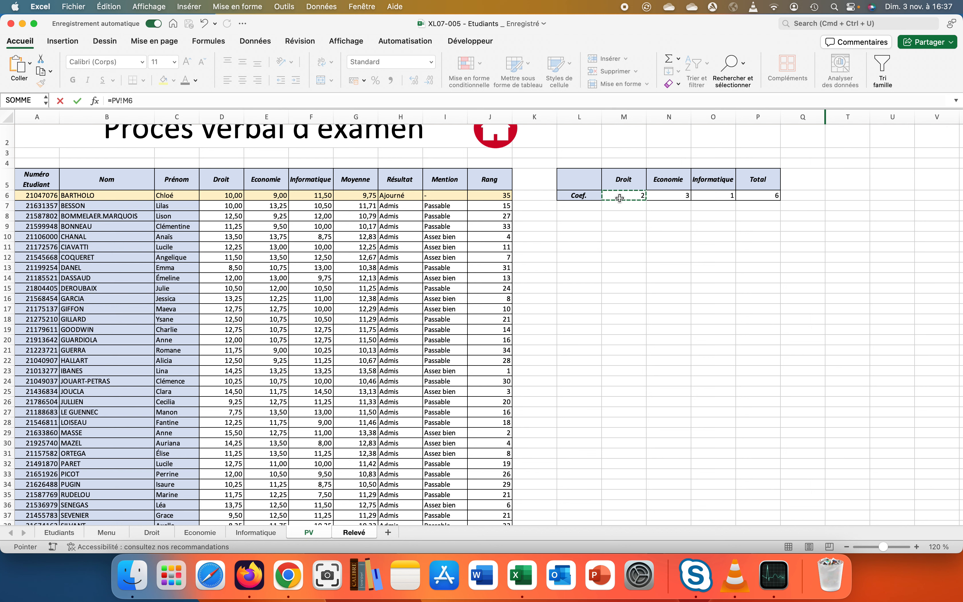
pyautogui.press('Return')
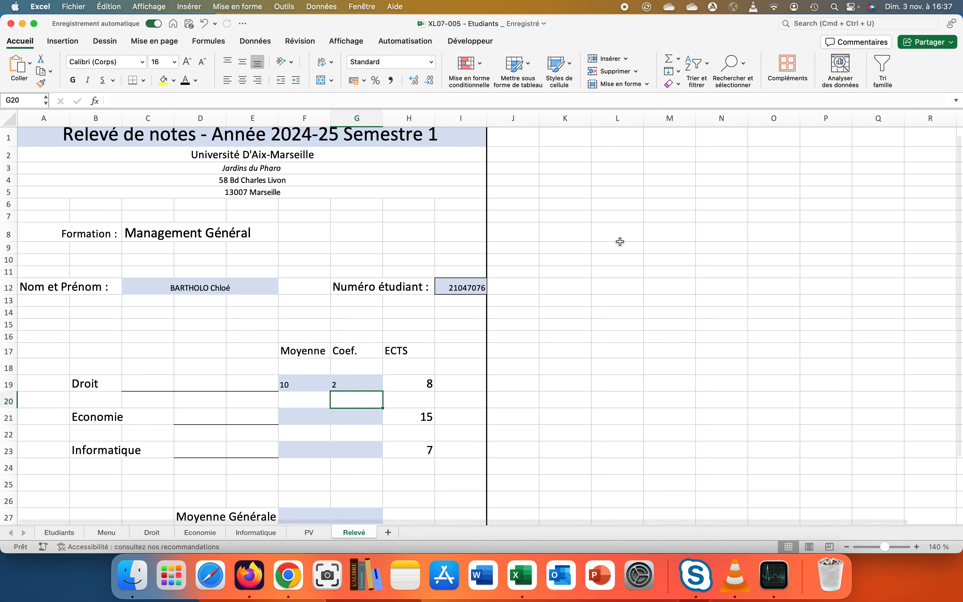
# Step: Start a RECHERCHEX formula in F21 for the Economie average, using I12 as the lookup value
pyautogui.click(308, 417)
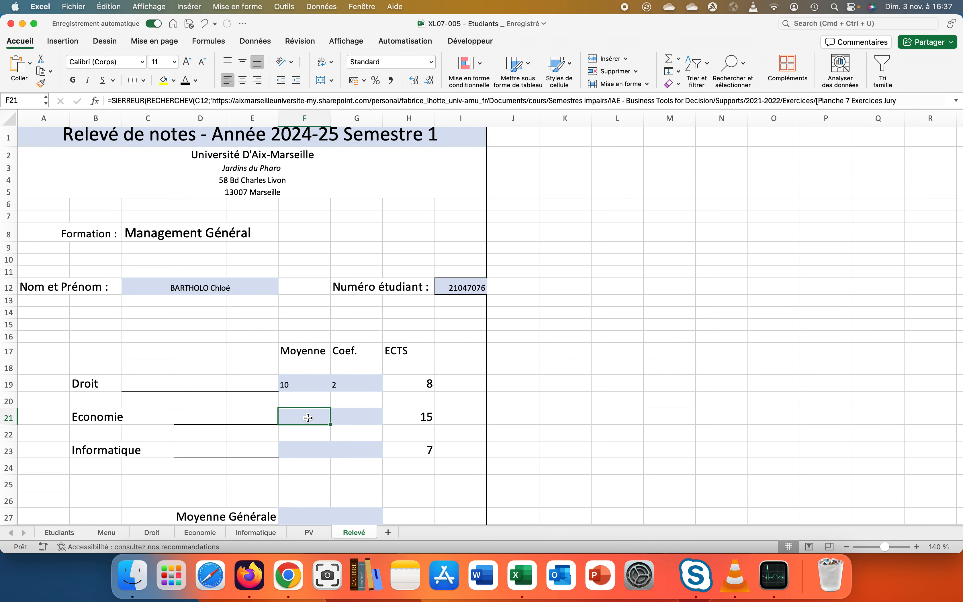
pyautogui.write('=re')
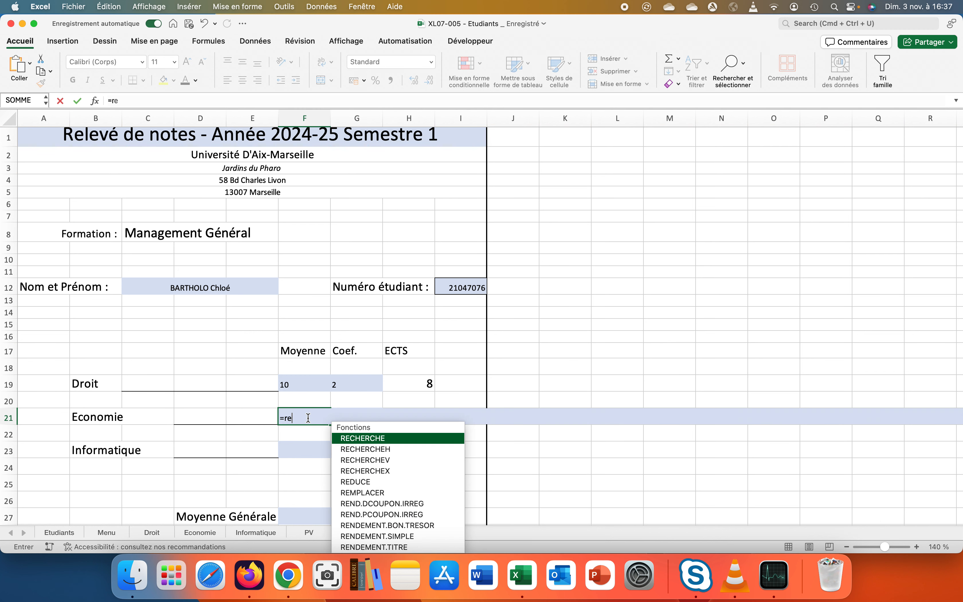
pyautogui.write('cherche')
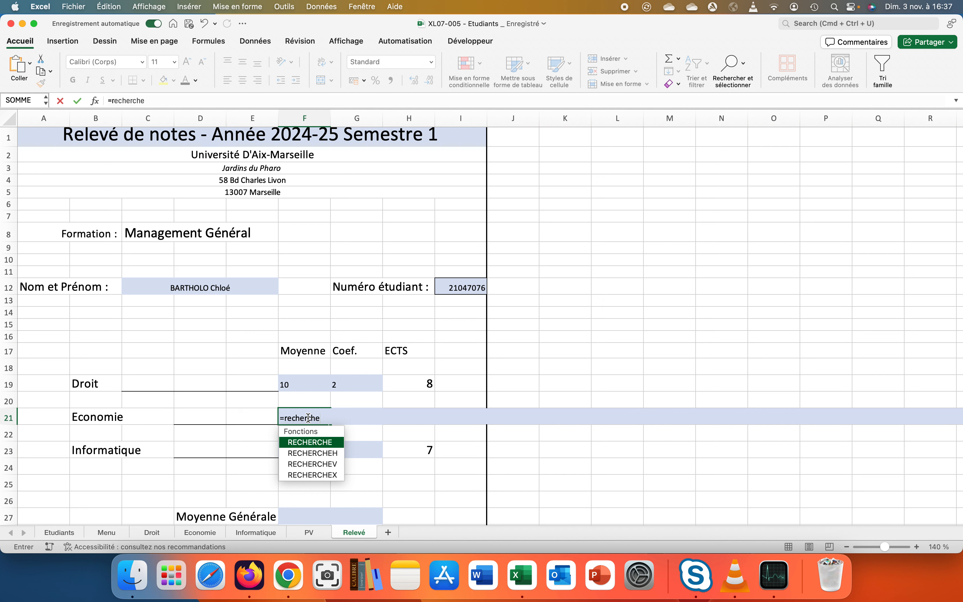
pyautogui.write('x(')
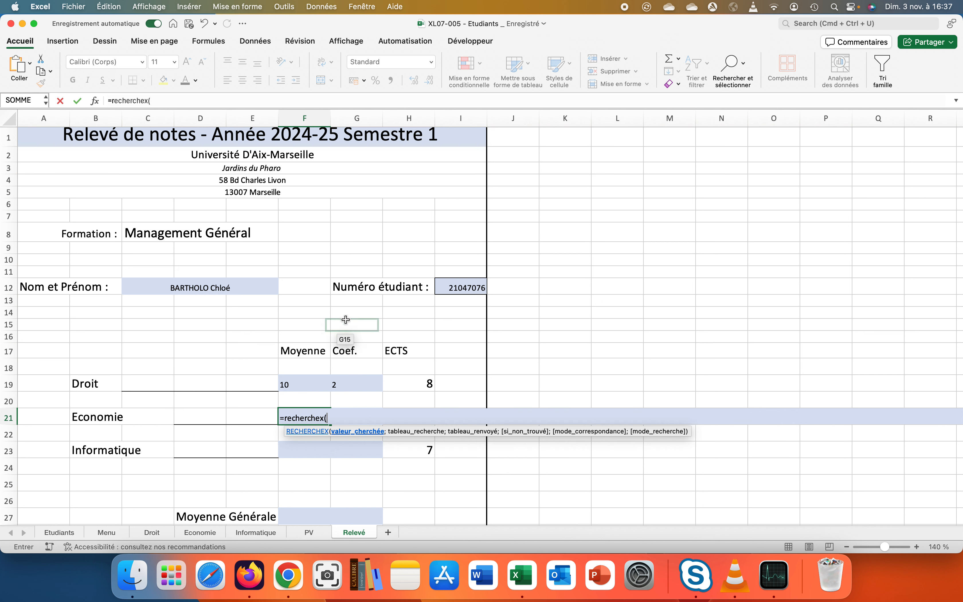
pyautogui.click(452, 288)
pyautogui.write(';')
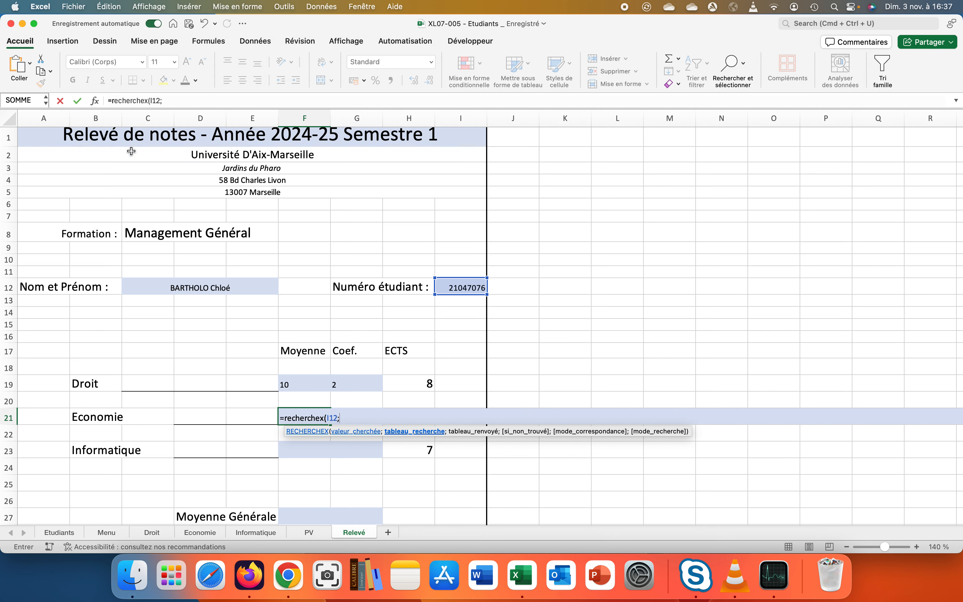
# Step: Set the F21 formula's lookup array to PV!A6:A41 and its return array to the Economie range PV!E6:E41
pyautogui.click(305, 532)
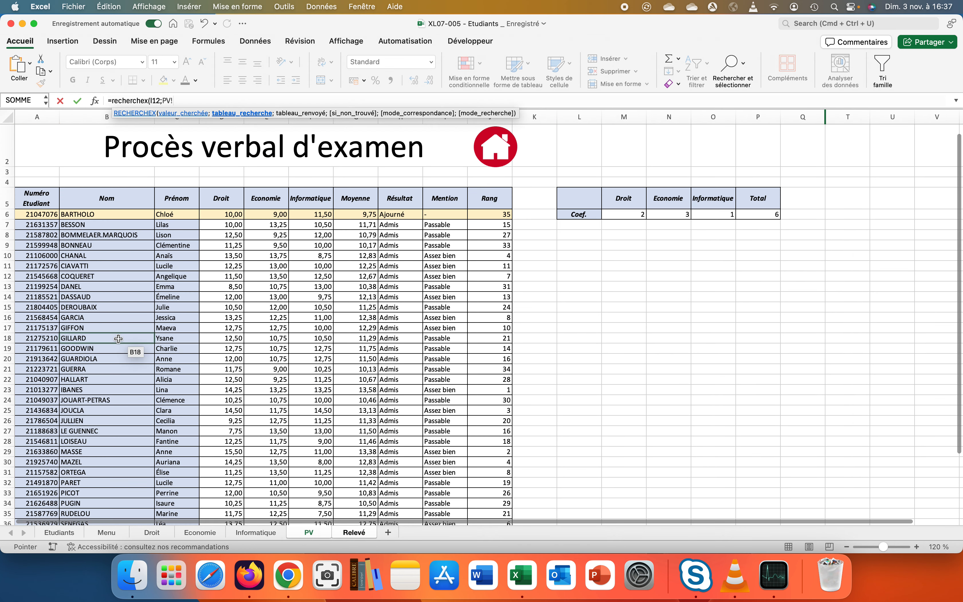
pyautogui.moveTo(27, 215); pyautogui.dragTo(12, 525)
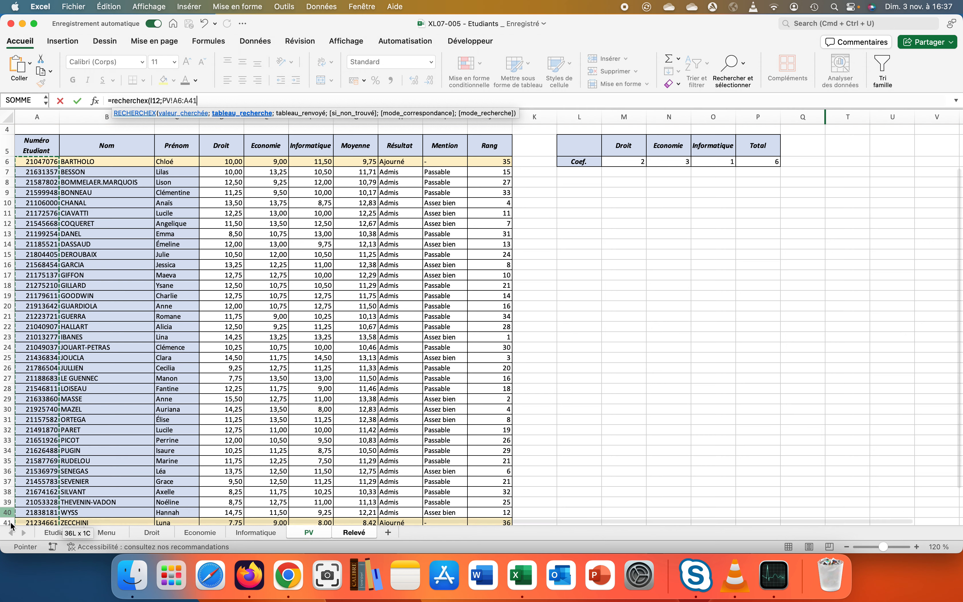
pyautogui.scroll(-1, 76, 458)
pyautogui.write(';')
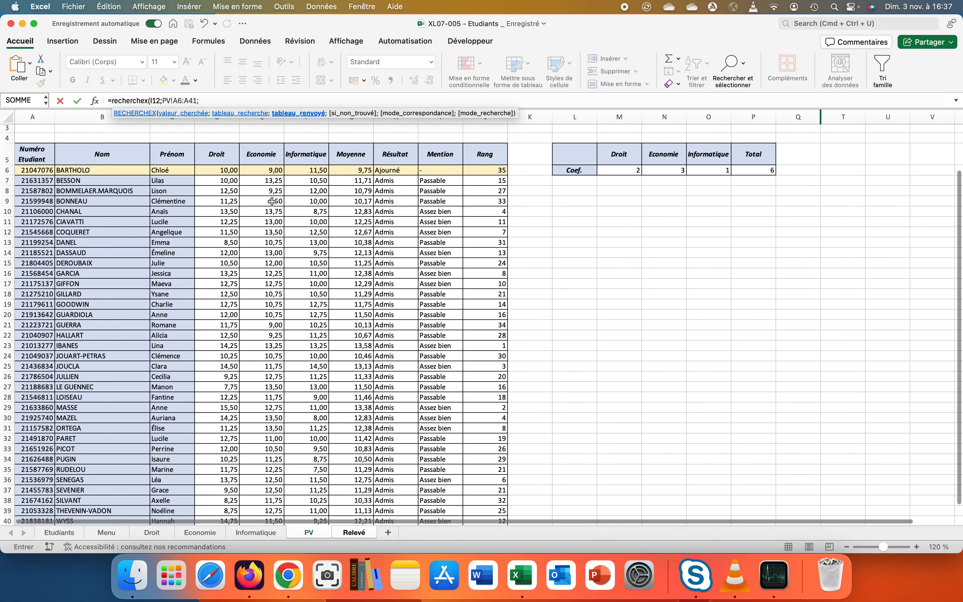
pyautogui.scroll(2, 266, 211)
pyautogui.moveTo(259, 172); pyautogui.dragTo(267, 493)
pyautogui.write(';')
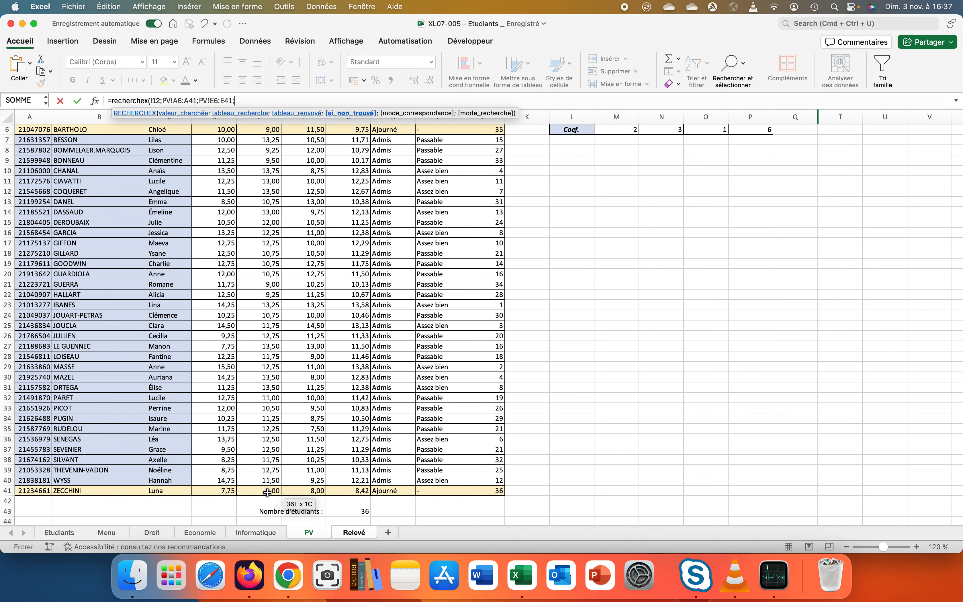
# Step: Finish the Economie average formula with "" if not found and match mode 0, and link its coefficient in G21 to PV!N6
pyautogui.write('"";0)')
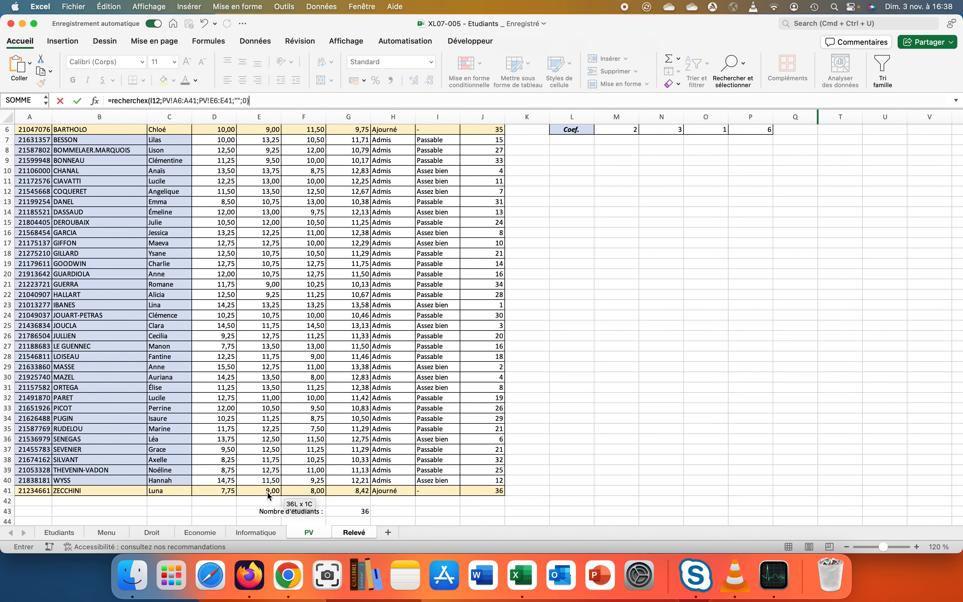
pyautogui.press('Return')
pyautogui.click(341, 418)
pyautogui.write('=')
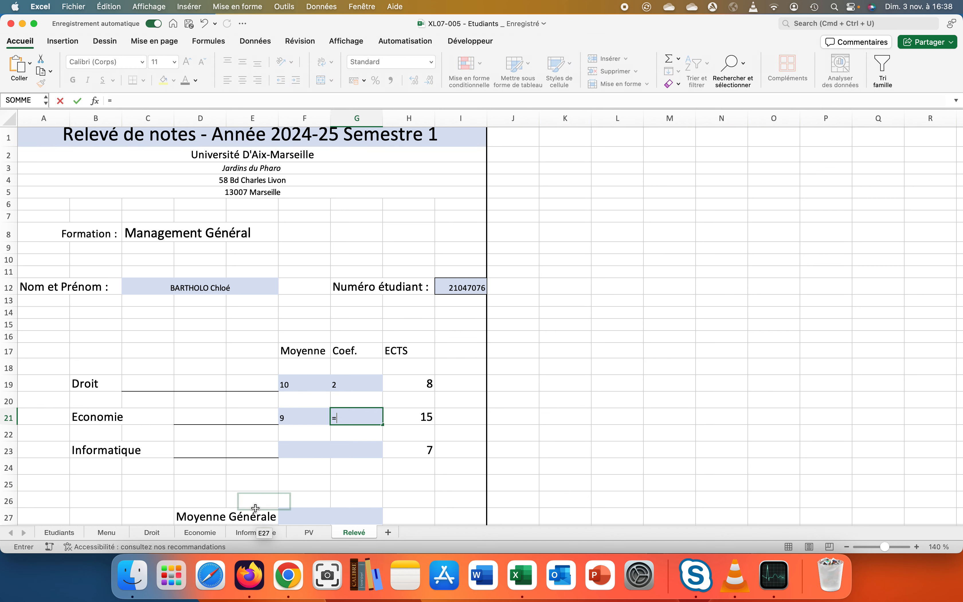
pyautogui.click(304, 532)
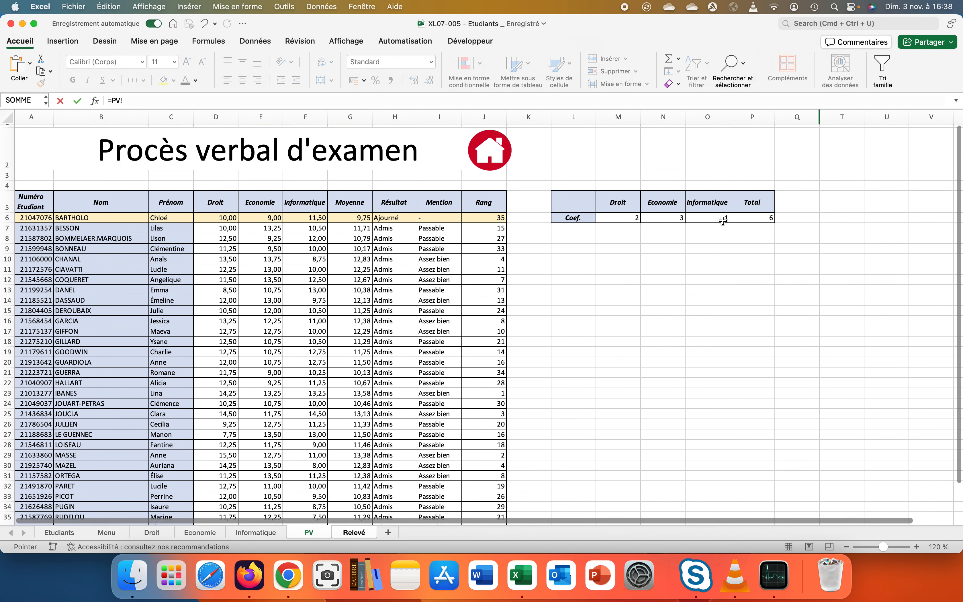
pyautogui.scroll(1, 722, 221)
pyautogui.click(672, 226)
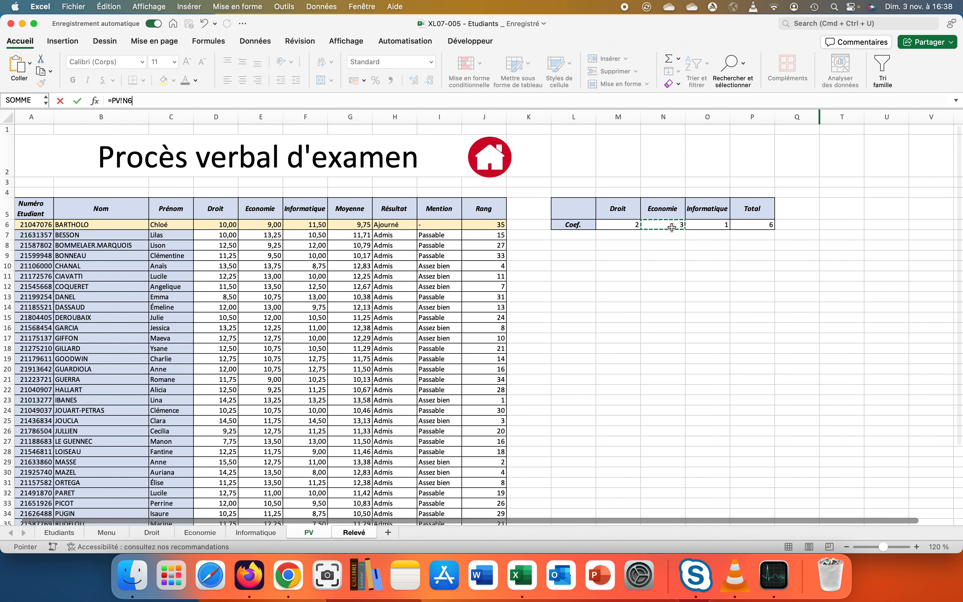
pyautogui.press('Return')
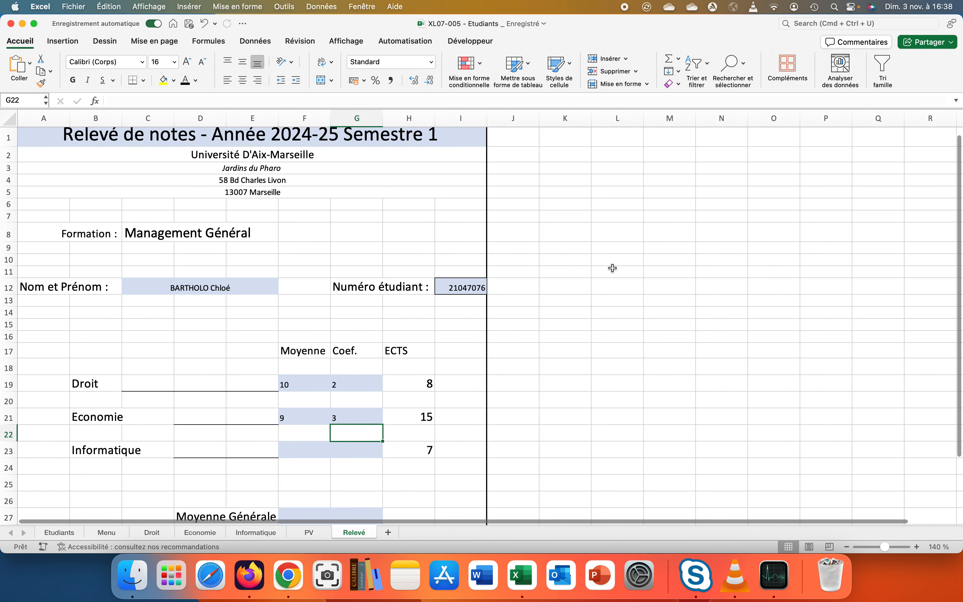
# Step: Start a RECHERCHEX formula in F23 for the Informatique average, using I12 as the lookup value
pyautogui.click(302, 455)
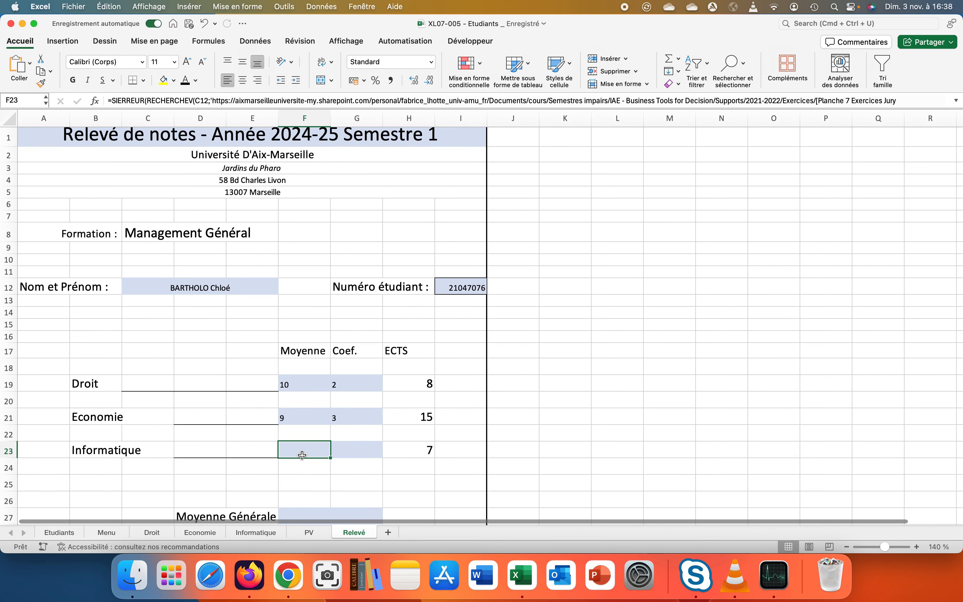
pyautogui.write('=rech')
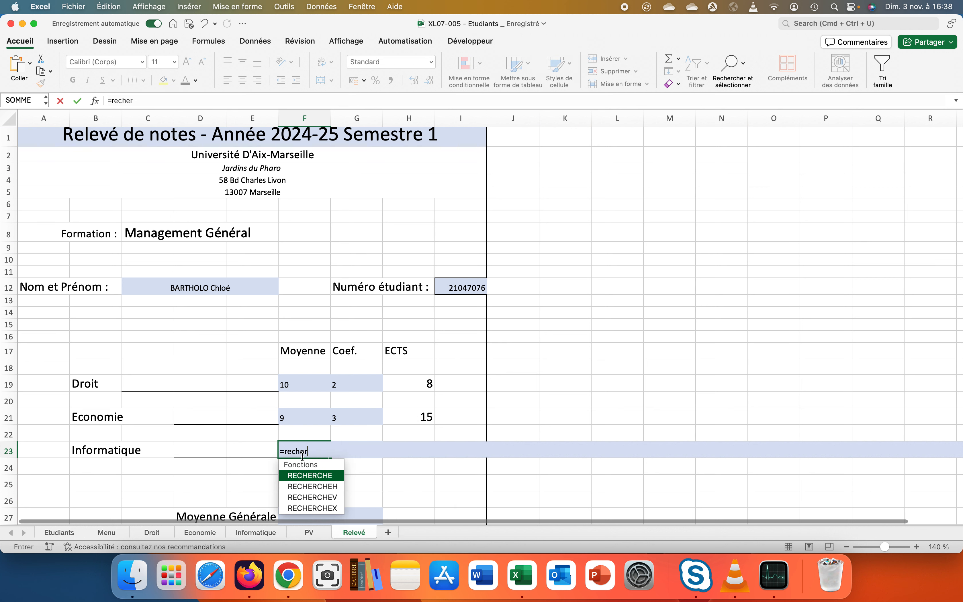
pyautogui.write('er')
pyautogui.doubleClick(312, 506)
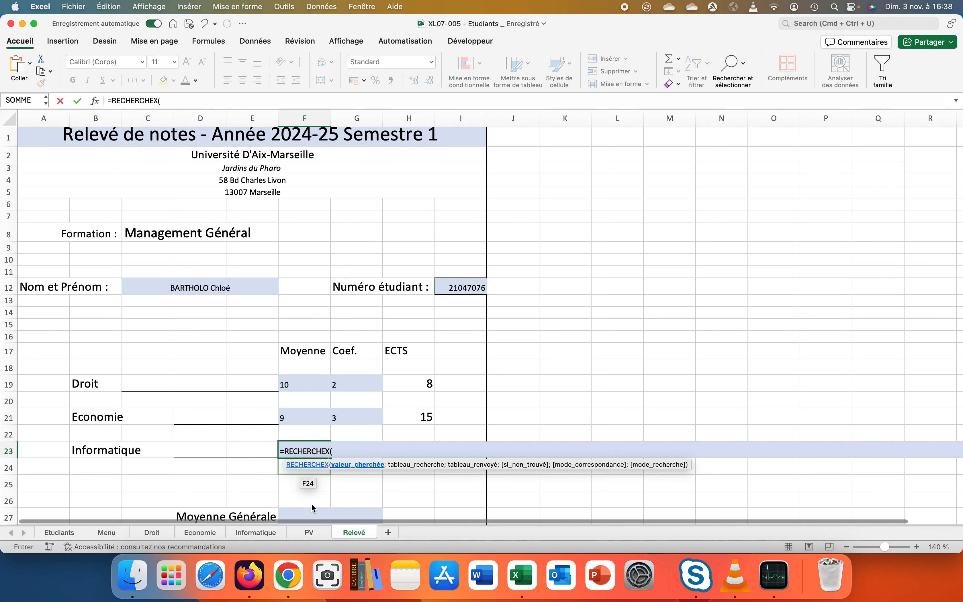
pyautogui.click(471, 285)
pyautogui.write(';')
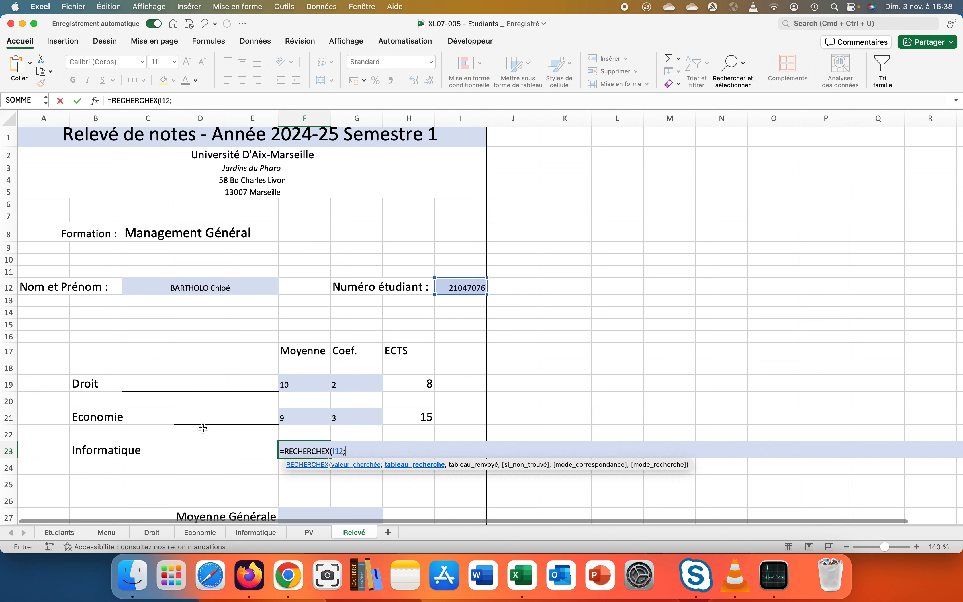
# Step: Complete the F23 formula with lookup array PV!A6:A41, return array PV!F6:F41, "" if not found and match mode 0
pyautogui.click(298, 532)
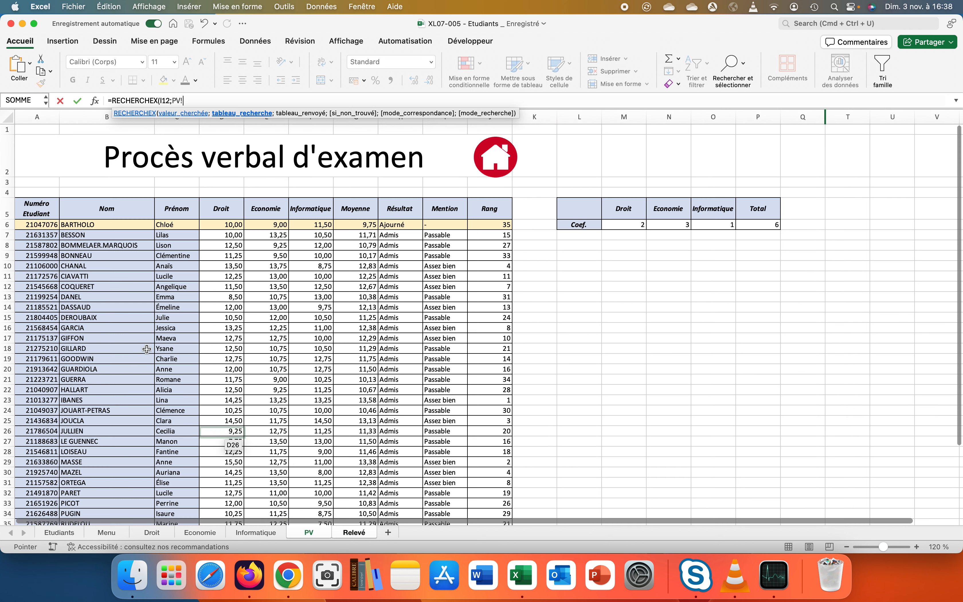
pyautogui.moveTo(17, 221); pyautogui.dragTo(30, 493)
pyautogui.write(';')
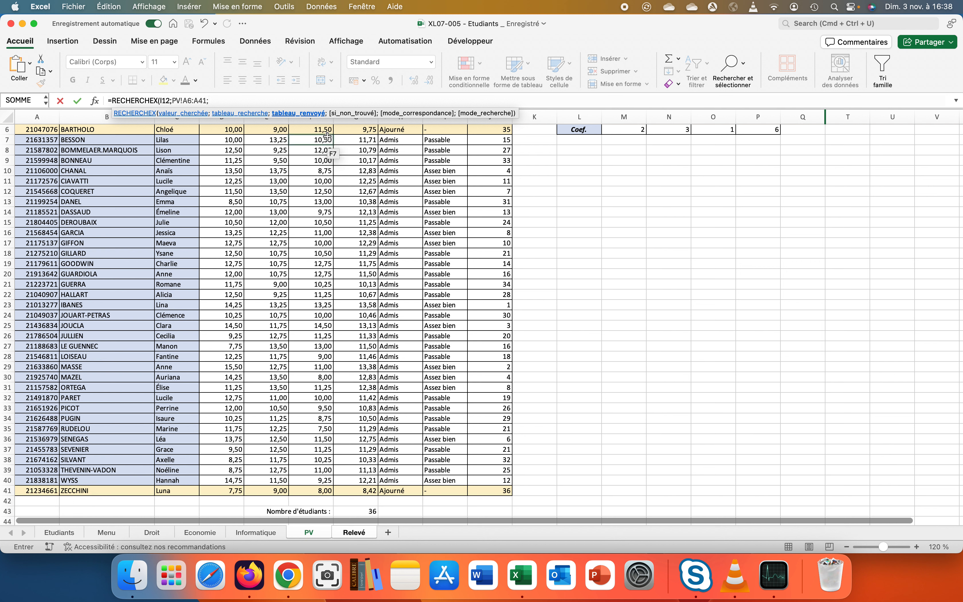
pyautogui.moveTo(325, 129); pyautogui.dragTo(316, 494)
pyautogui.write(';')
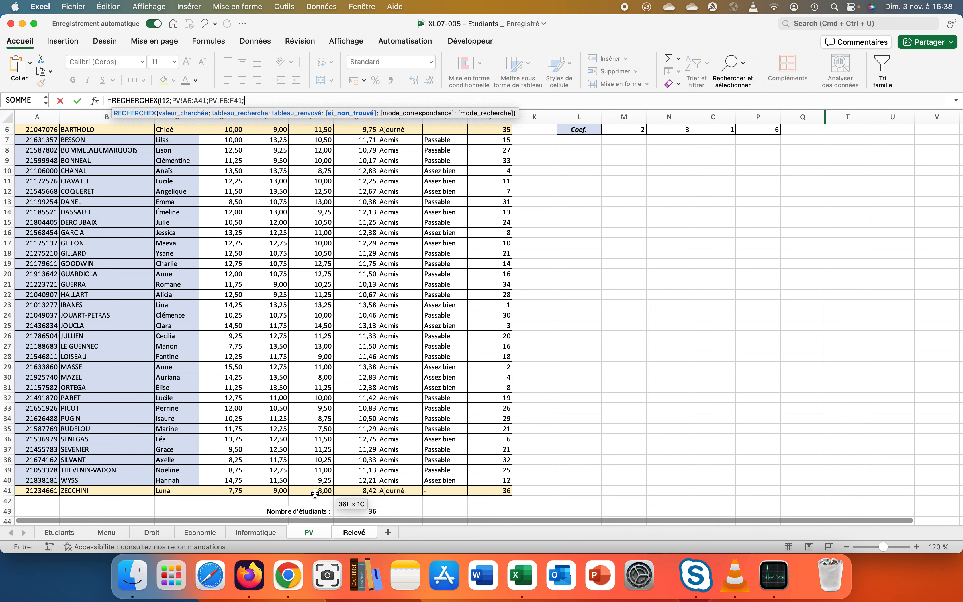
pyautogui.write('"";')
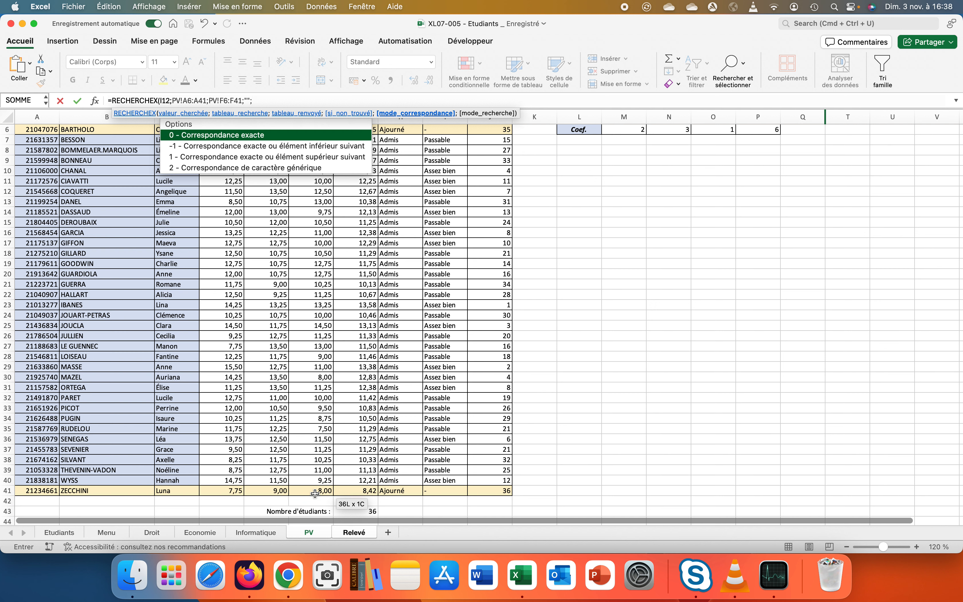
pyautogui.write('0')
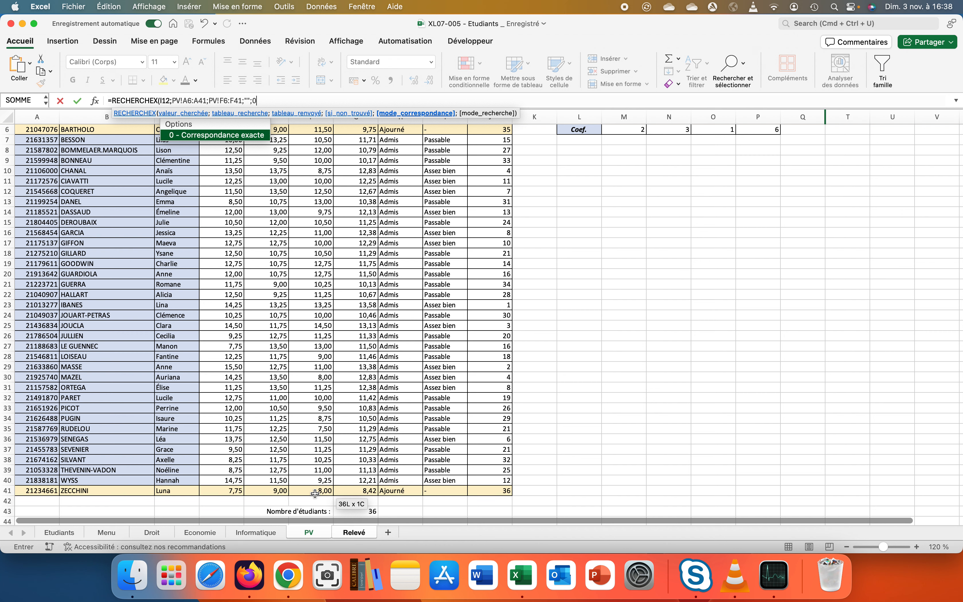
pyautogui.write(')')
pyautogui.press('Return')
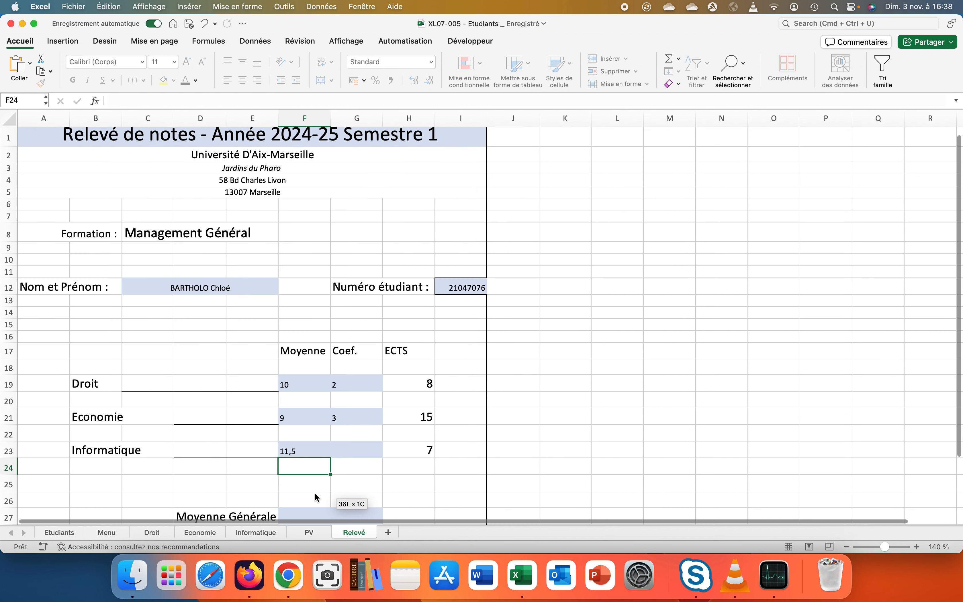
# Step: Link the Informatique coefficient in G23 to its PV value with =PV!O6
pyautogui.click(360, 452)
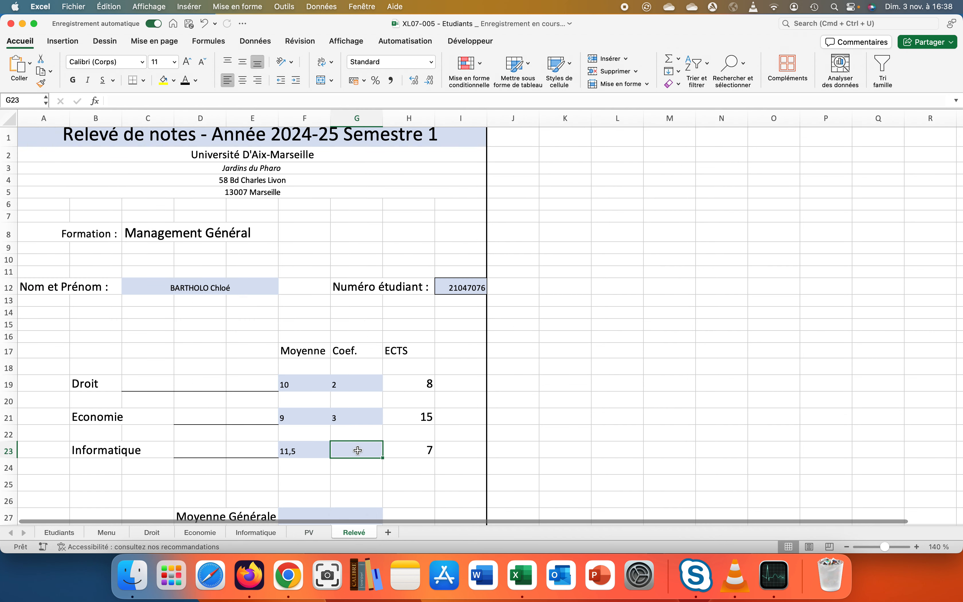
pyautogui.write('=')
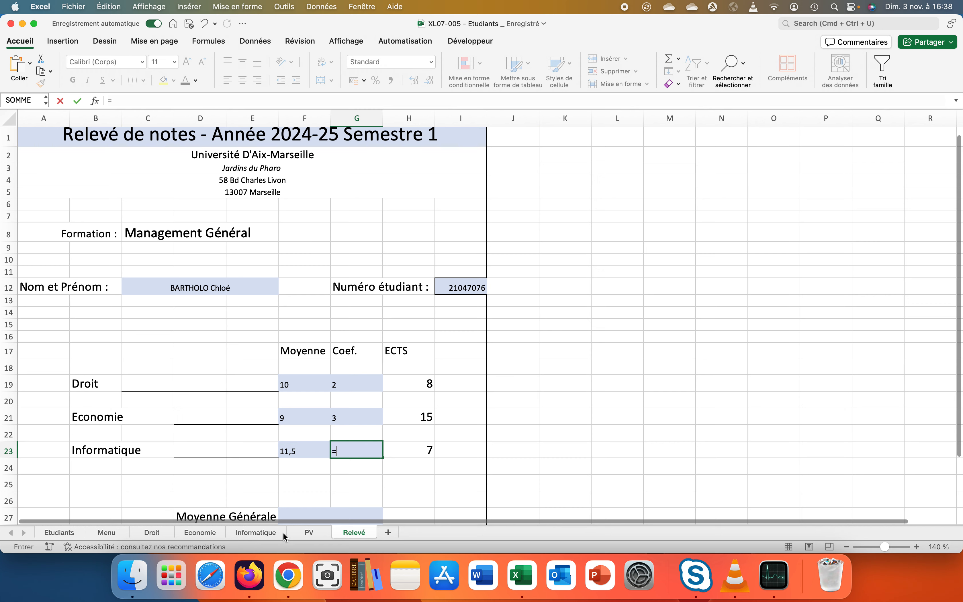
pyautogui.click(297, 531)
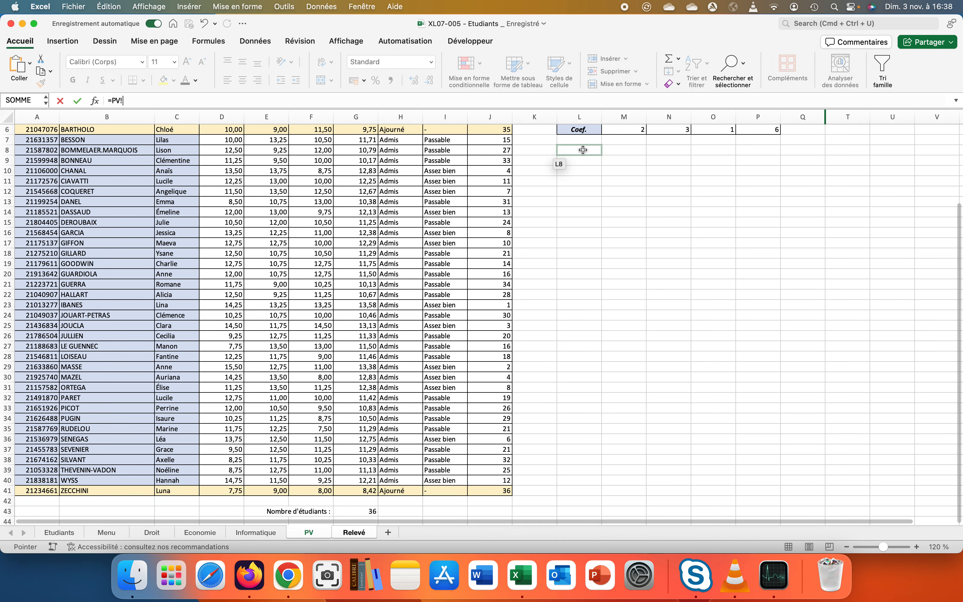
pyautogui.click(711, 133)
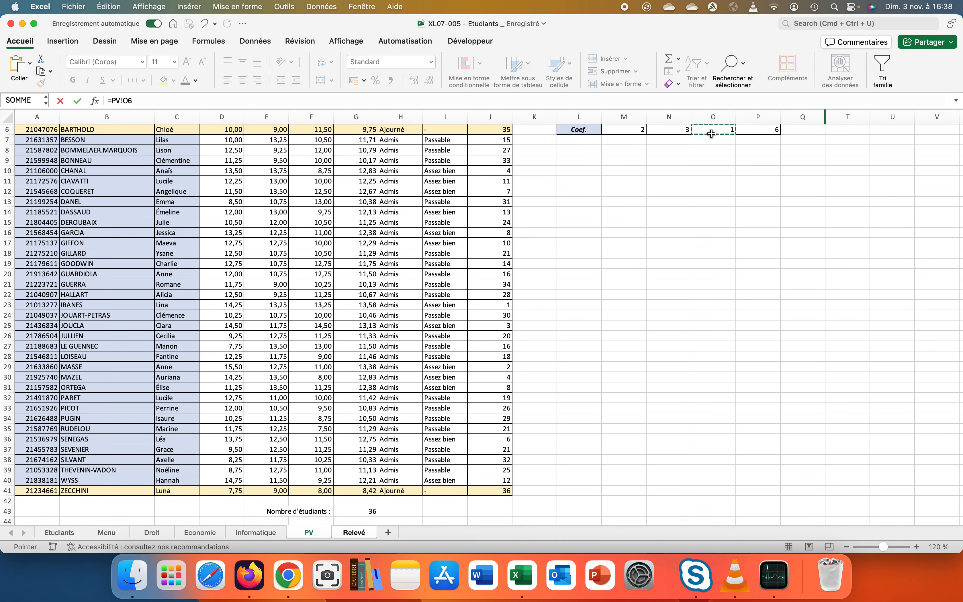
pyautogui.press('Return')
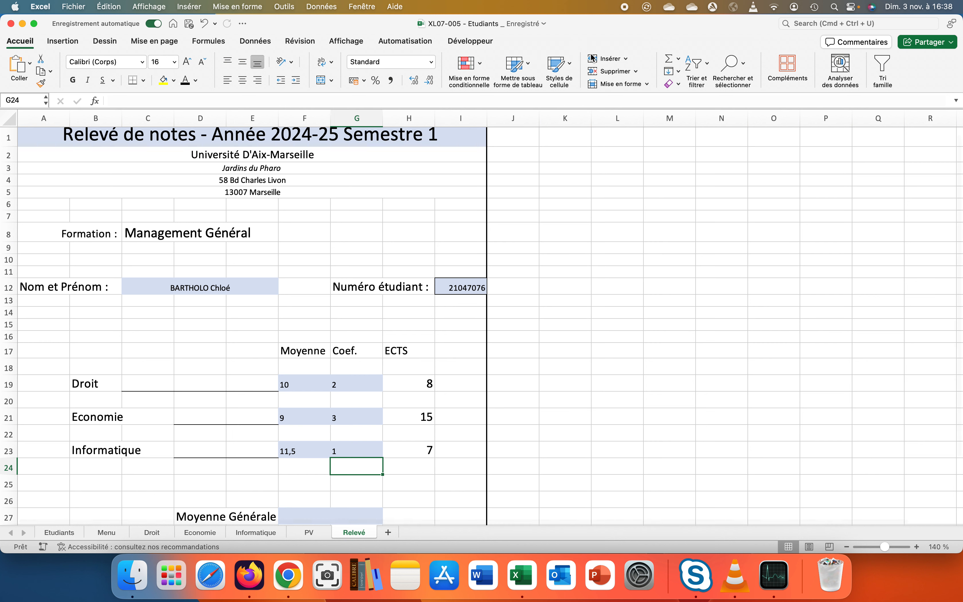
# Step: Start a RECHERCHEX formula in F27 for the Moyenne Générale, using I12 as the lookup value
pyautogui.scroll(-5, 380, 321)
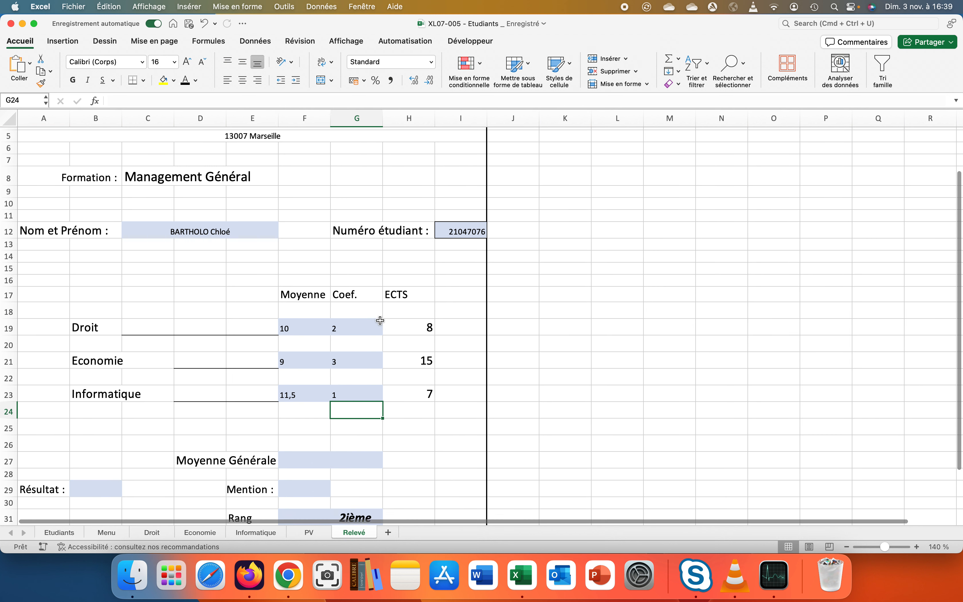
pyautogui.scroll(-3, 412, 321)
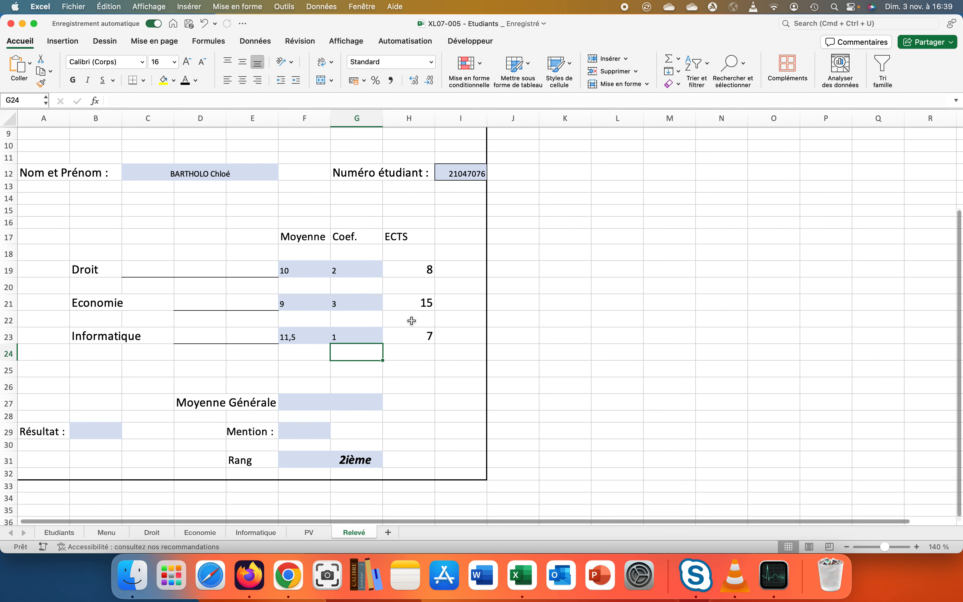
pyautogui.click(292, 377)
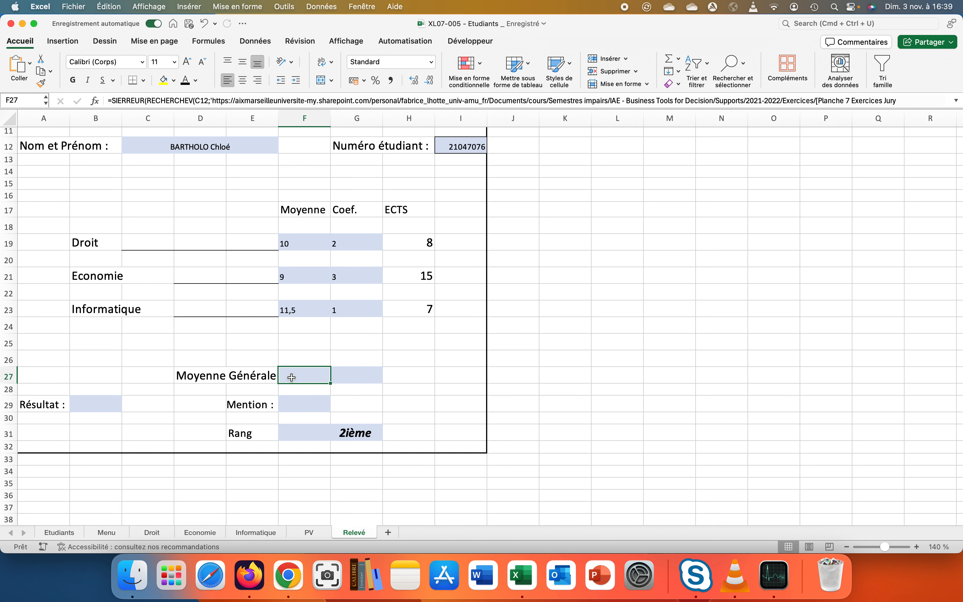
pyautogui.write('=recher')
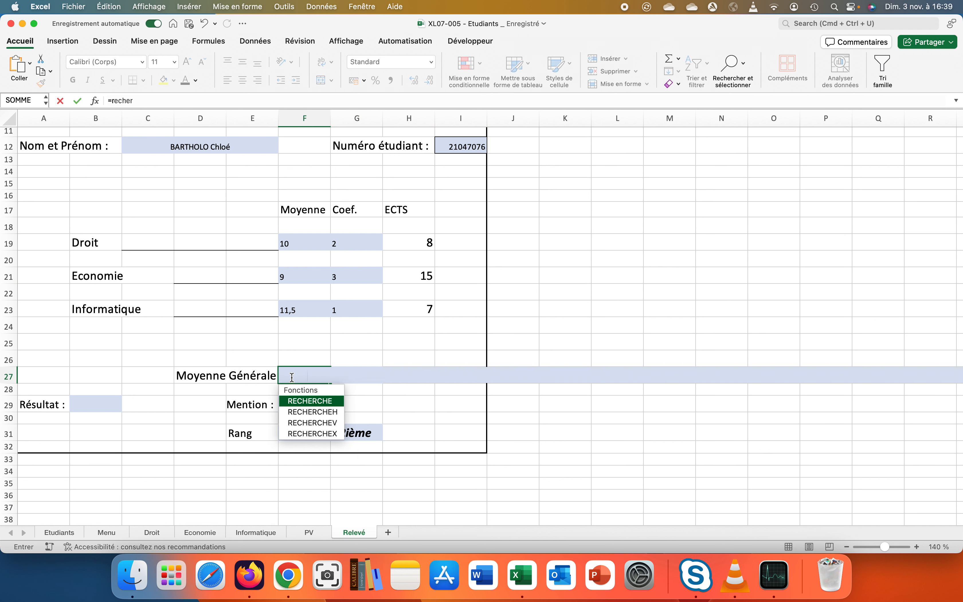
pyautogui.write('chex(')
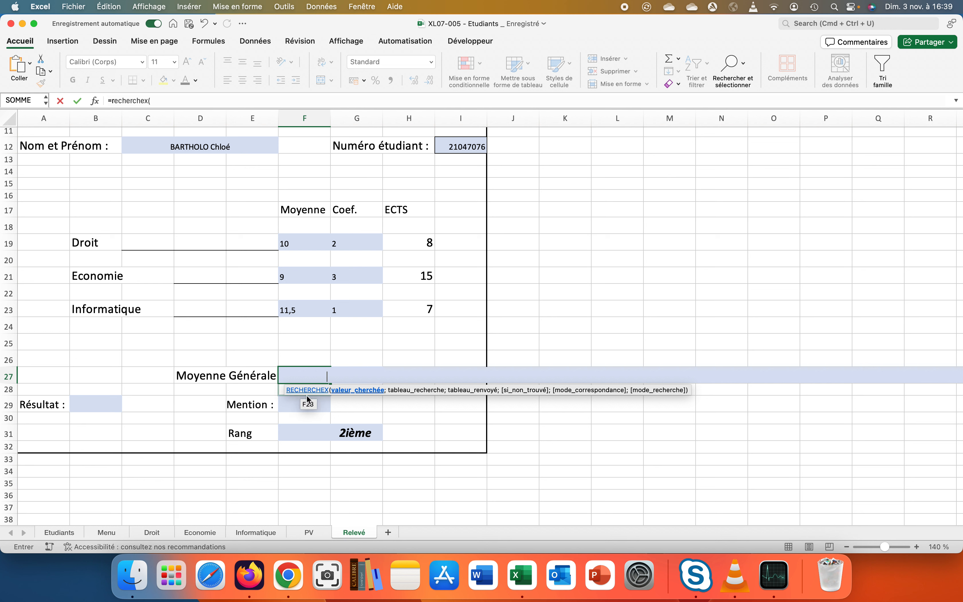
pyautogui.click(461, 144)
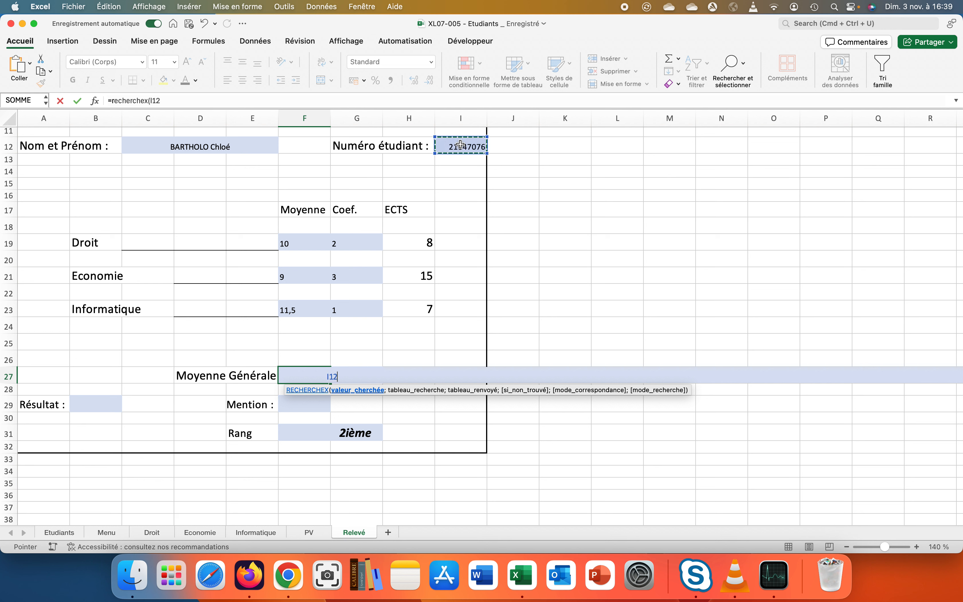
pyautogui.write(';')
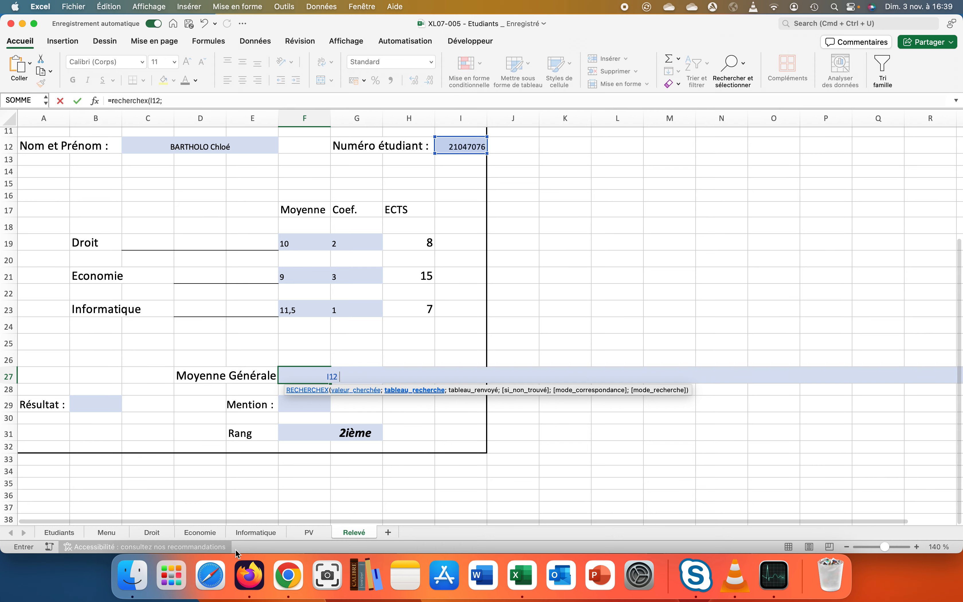
# Step: Set the F27 formula's lookup array to PV!A6:A41 and its return array to the Moyenne range PV!G6:G41
pyautogui.click(308, 533)
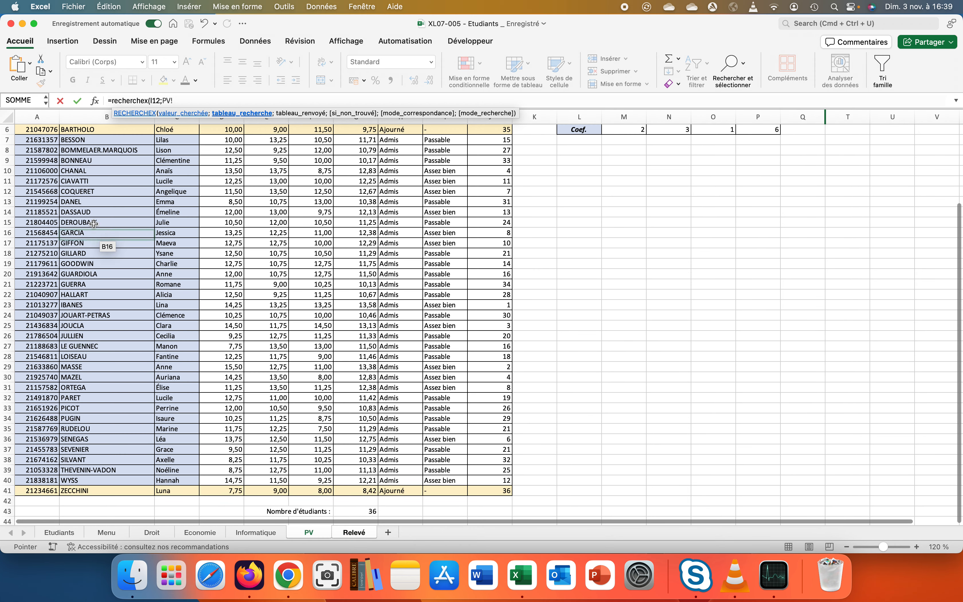
pyautogui.moveTo(38, 129); pyautogui.dragTo(8, 487)
pyautogui.write(';')
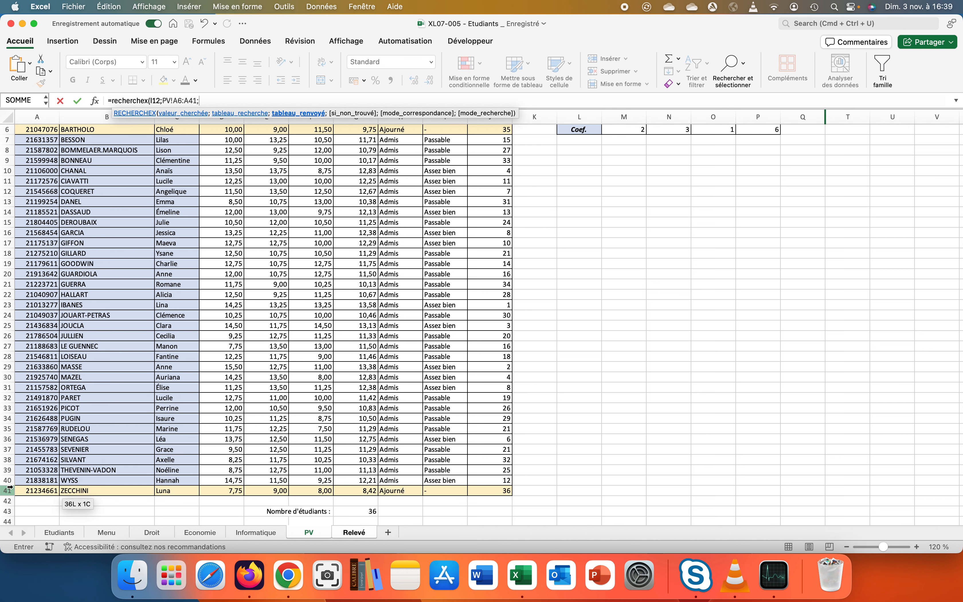
pyautogui.scroll(2, 261, 410)
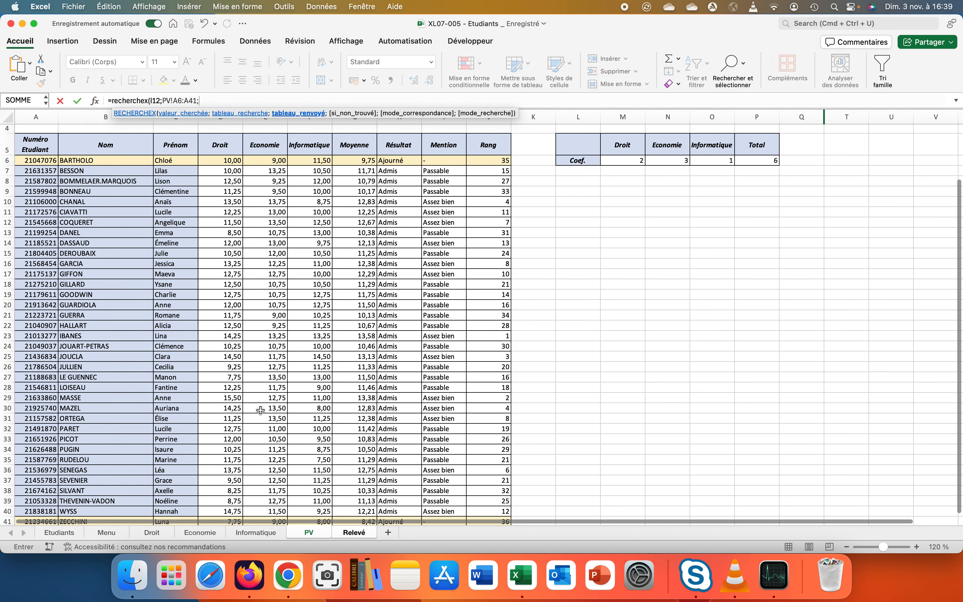
pyautogui.moveTo(358, 161); pyautogui.dragTo(357, 489)
pyautogui.write(';')
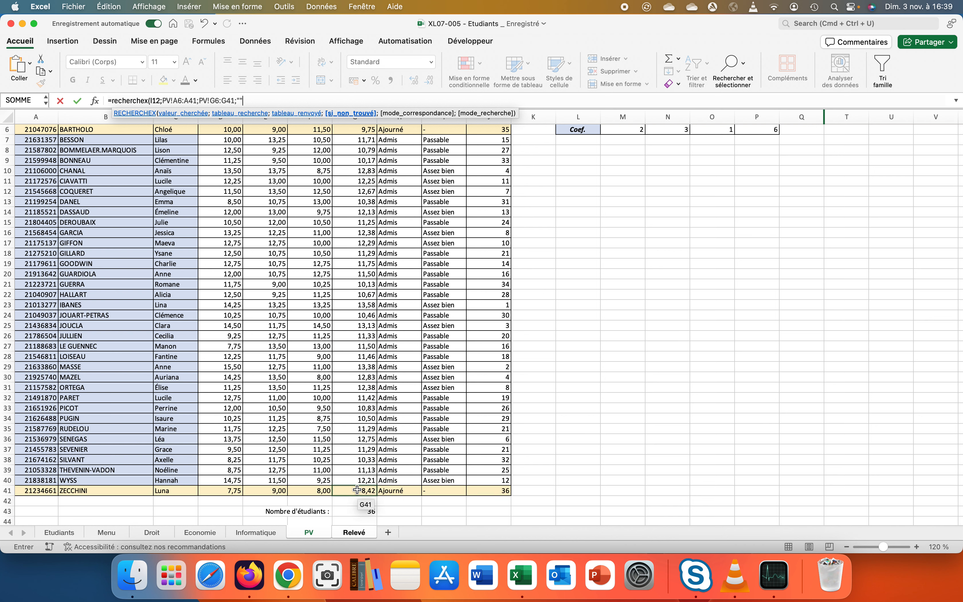
# Step: Finish the F27 formula with "" if not found and match mode 0, and apply the black font colour to the cell
pyautogui.write('"";')
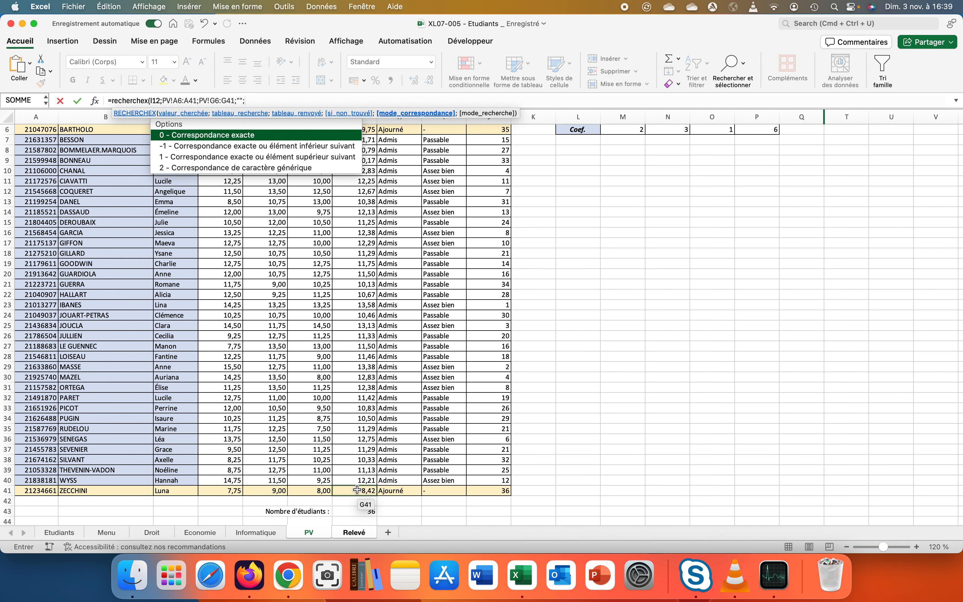
pyautogui.write('0)')
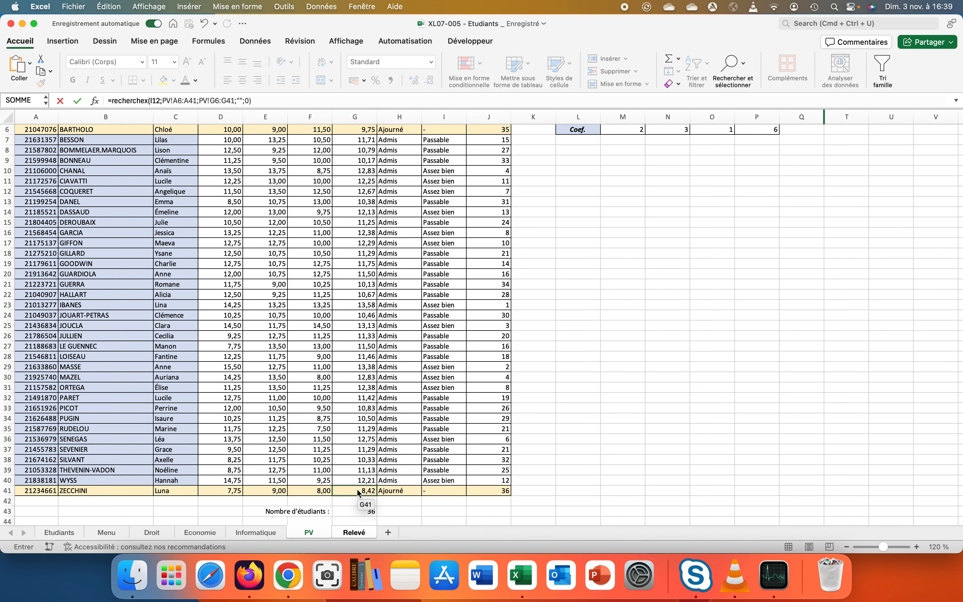
pyautogui.press('Return')
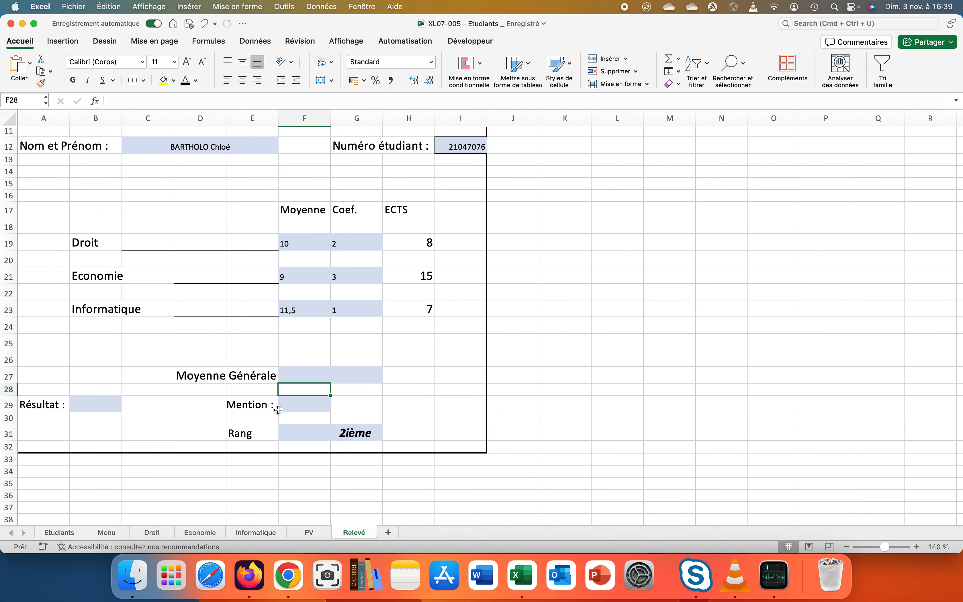
pyautogui.click(295, 373)
pyautogui.click(185, 80)
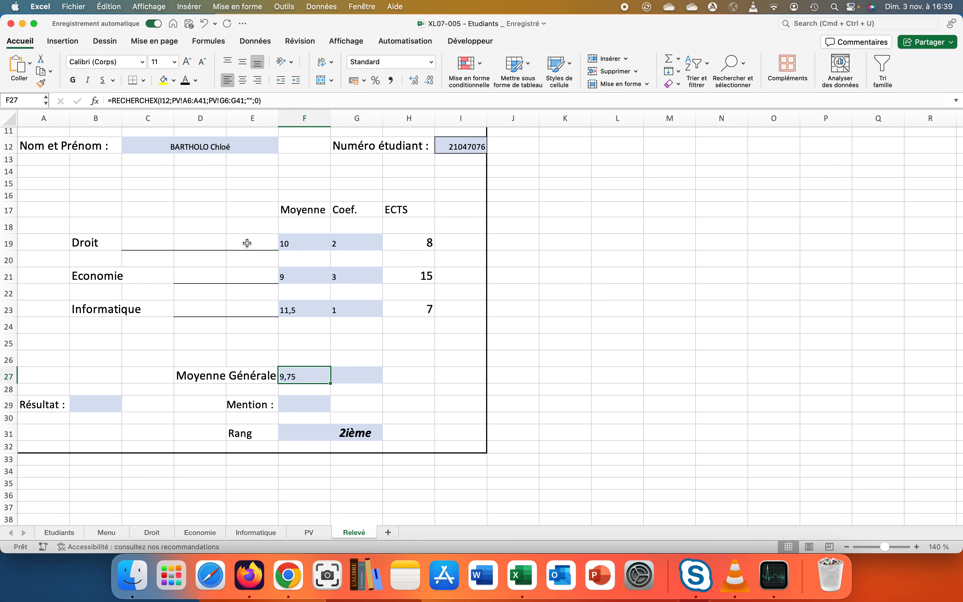
# Step: Remove the fill colour from the empty cell G27 in the Moyenne Générale row, leaving it with no fill
pyautogui.click(356, 371)
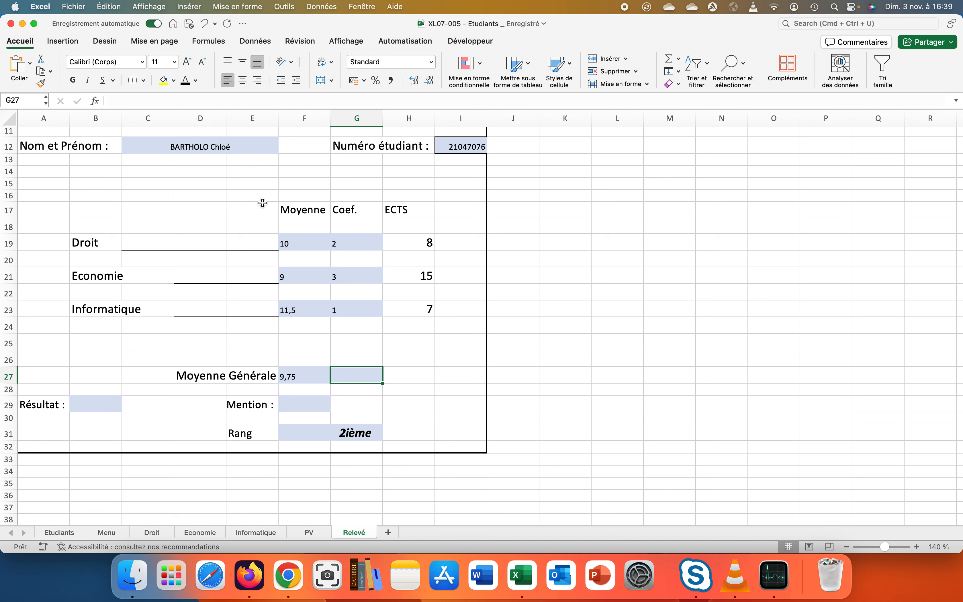
pyautogui.click(174, 83)
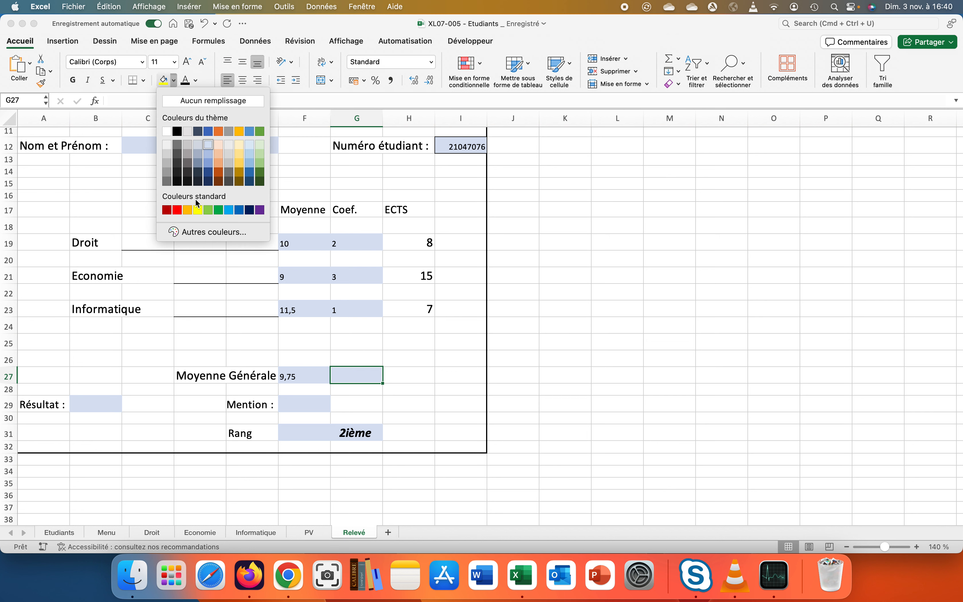
pyautogui.click(169, 134)
pyautogui.click(324, 327)
pyautogui.click(357, 376)
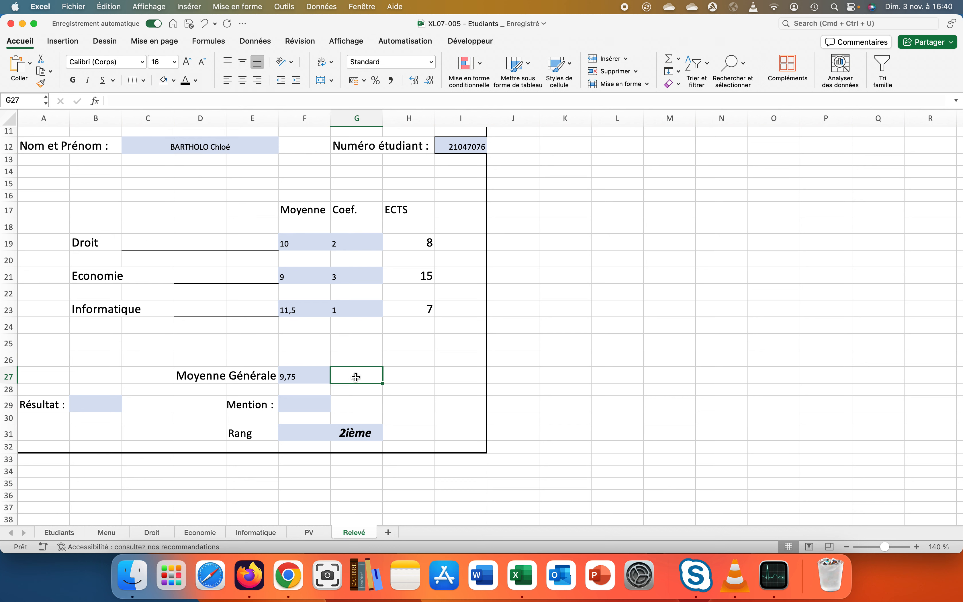
pyautogui.click(174, 81)
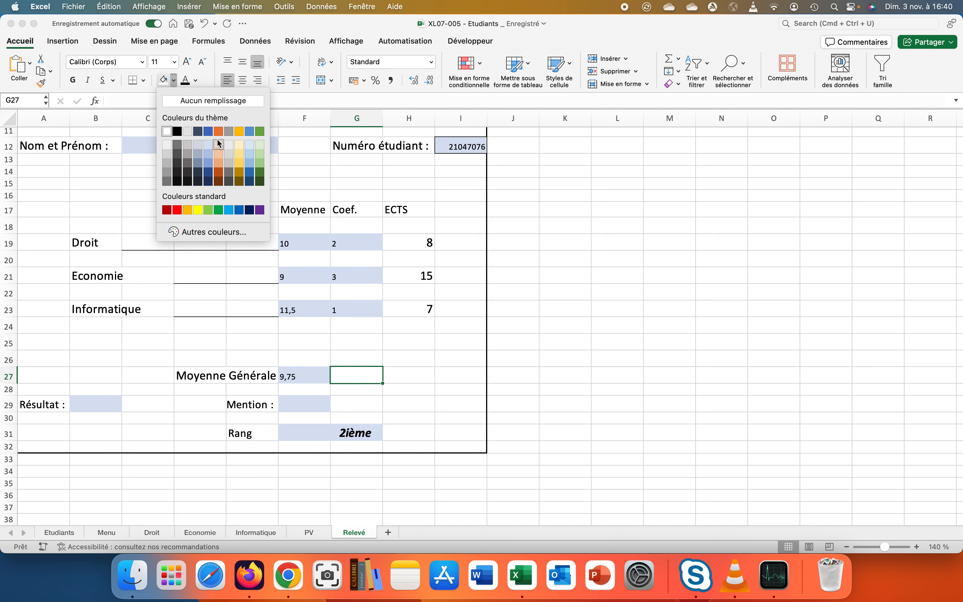
pyautogui.click(210, 102)
pyautogui.click(390, 321)
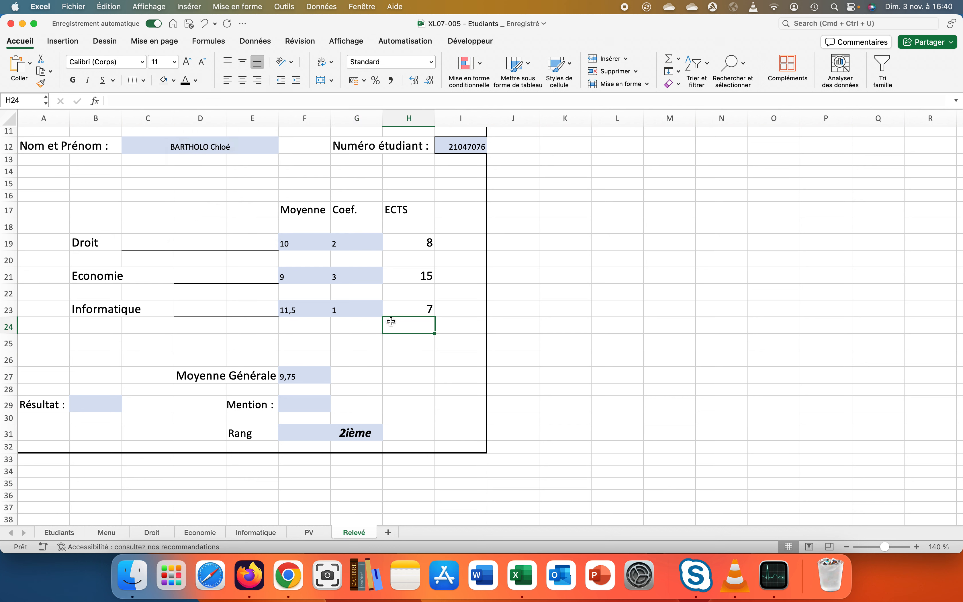
# Step: Start a RECHERCHEX formula in B29 for the Résultat, using I12 as the lookup value
pyautogui.click(291, 405)
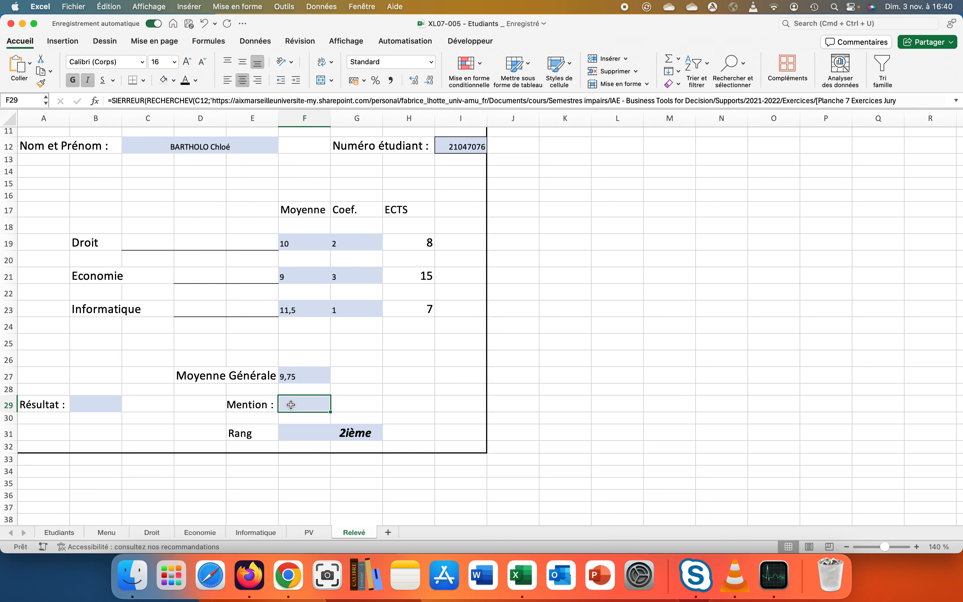
pyautogui.click(96, 400)
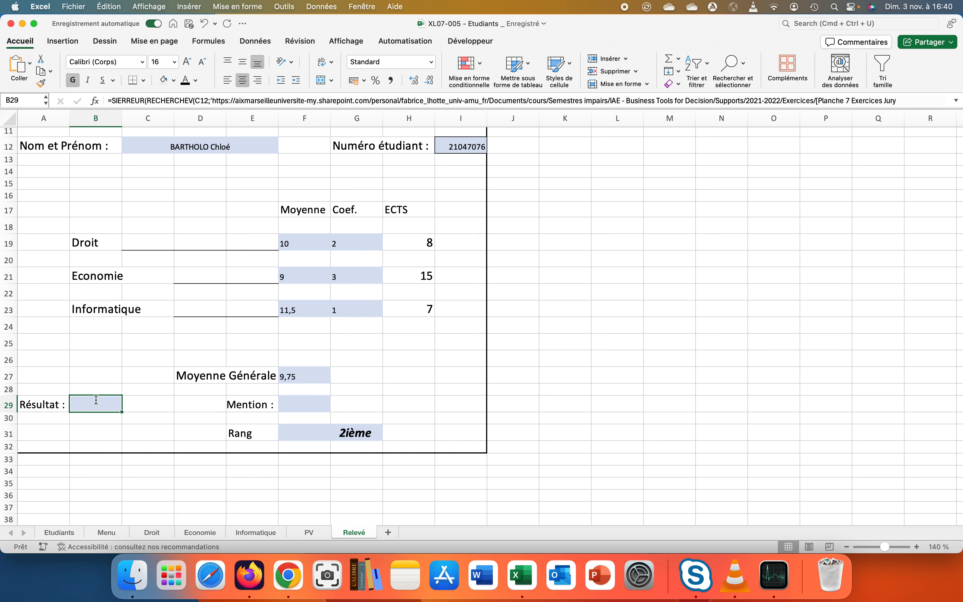
pyautogui.write('=recherchex')
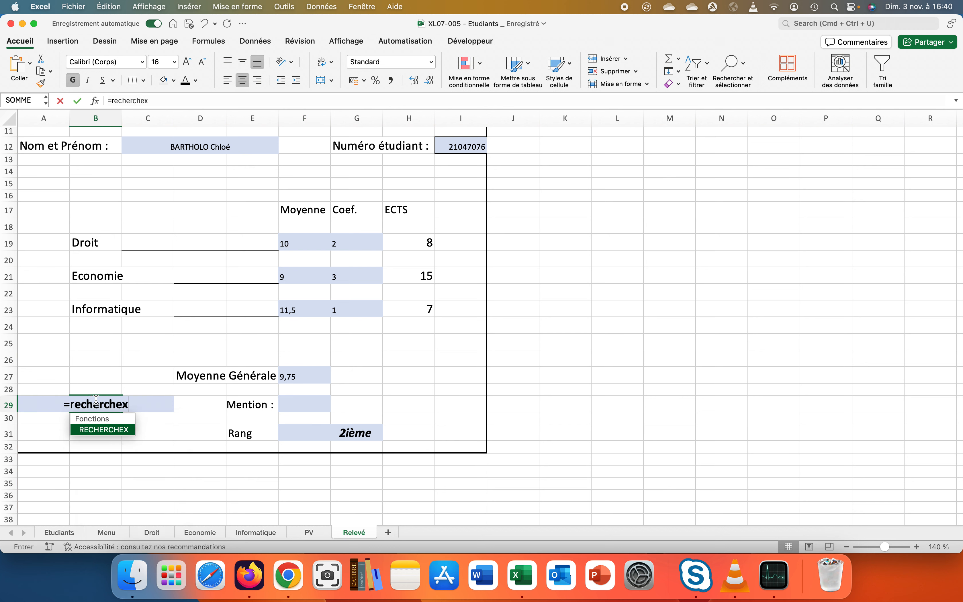
pyautogui.write('(')
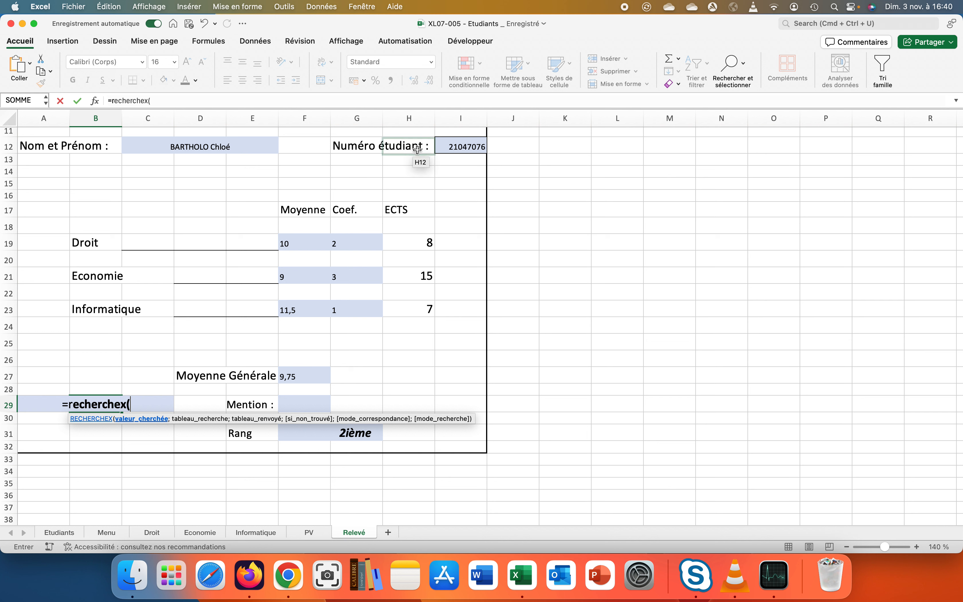
pyautogui.click(458, 143)
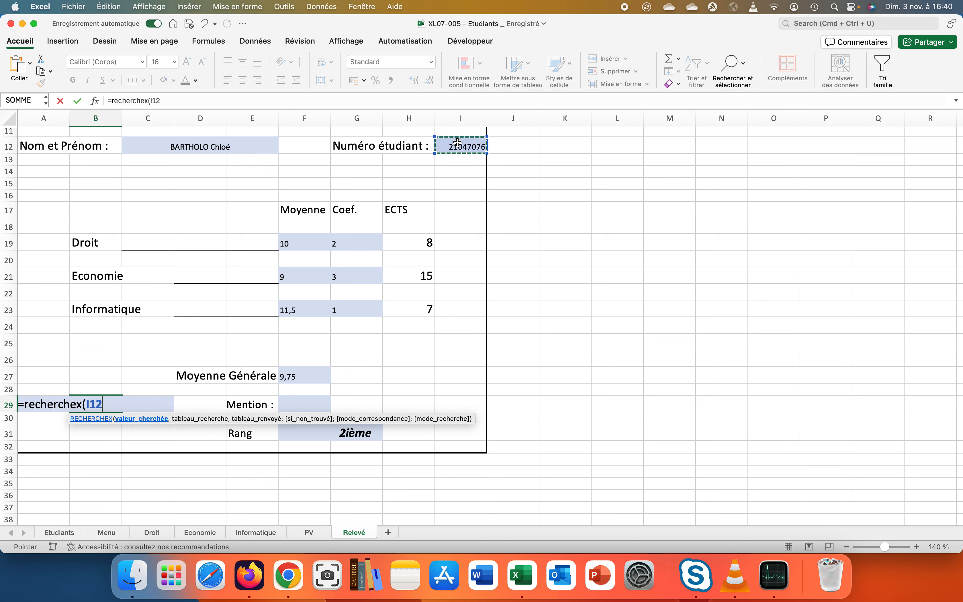
pyautogui.write(';')
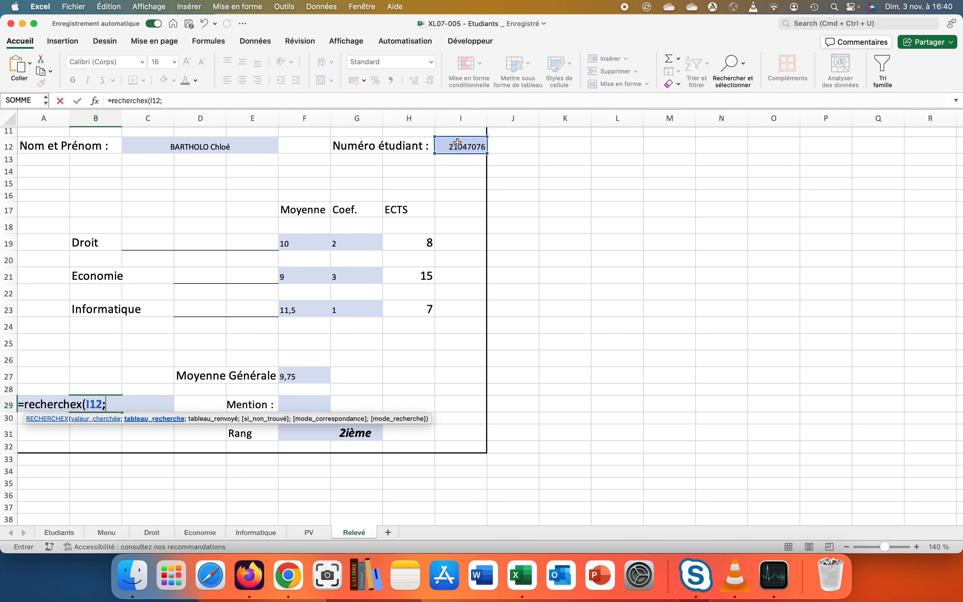
# Step: Set the B29 formula's lookup array to PV!A6:A40 and its return array to the result range PV!H6:H41
pyautogui.click(321, 532)
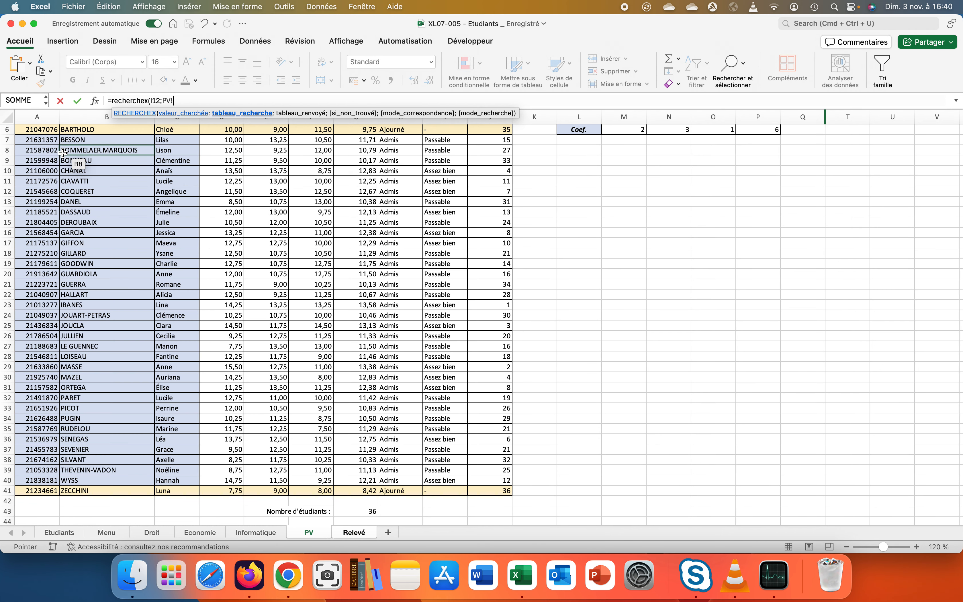
pyautogui.moveTo(24, 129); pyautogui.dragTo(9, 482)
pyautogui.write(';')
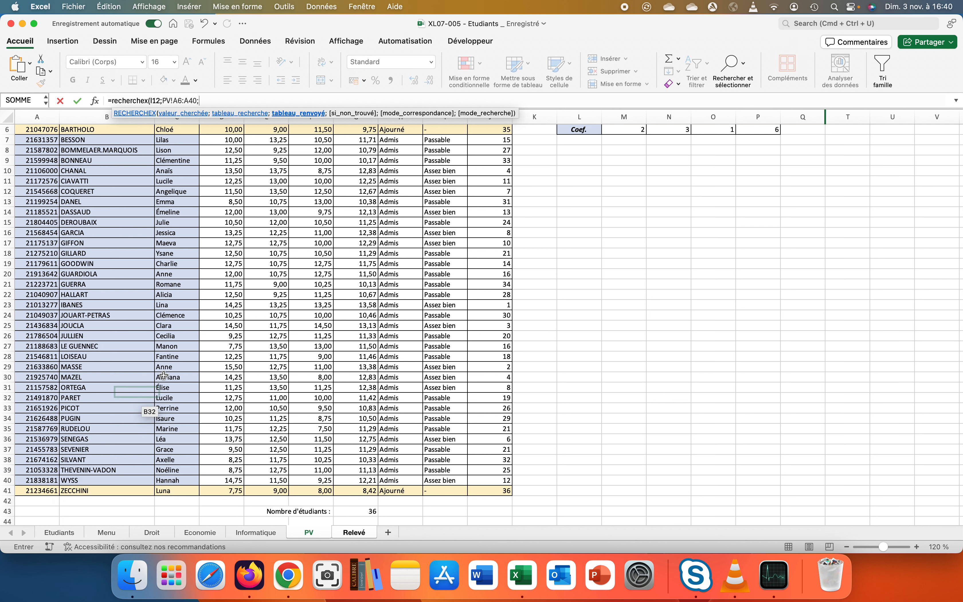
pyautogui.moveTo(370, 129); pyautogui.dragTo(399, 490)
pyautogui.write(';')
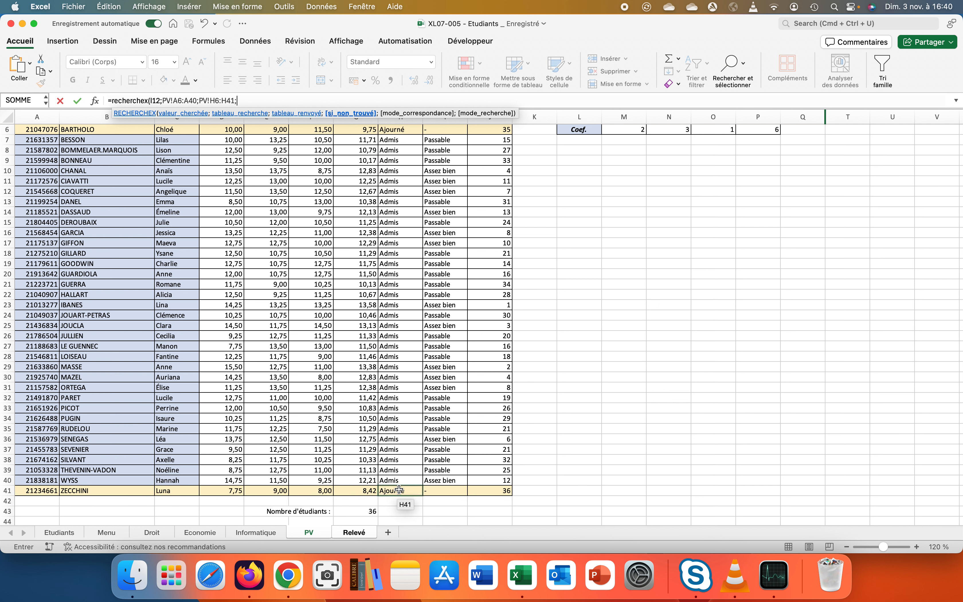
# Step: Complete the B29 formula with "" if not found and match mode 0
pyautogui.write('"";')
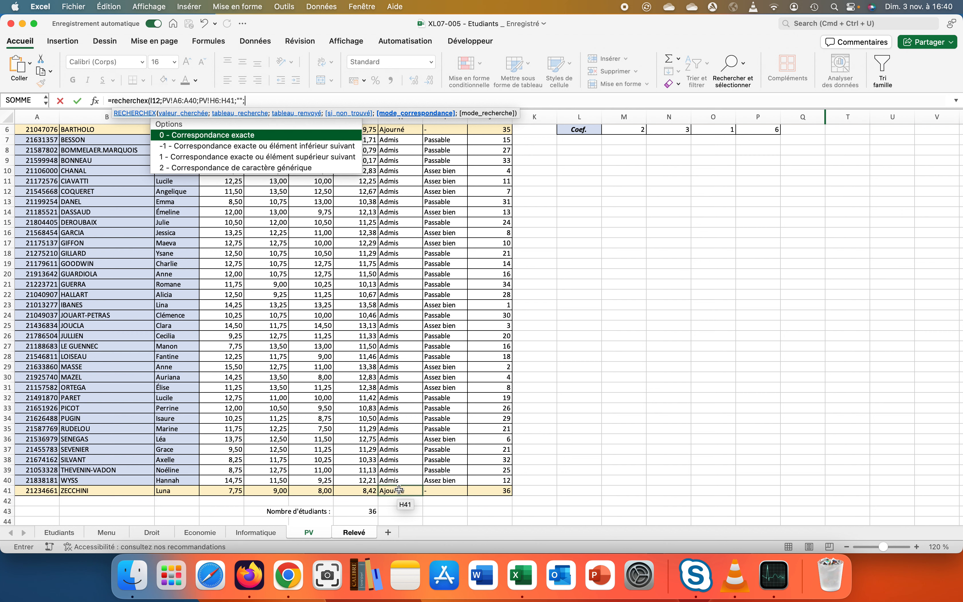
pyautogui.write('0)')
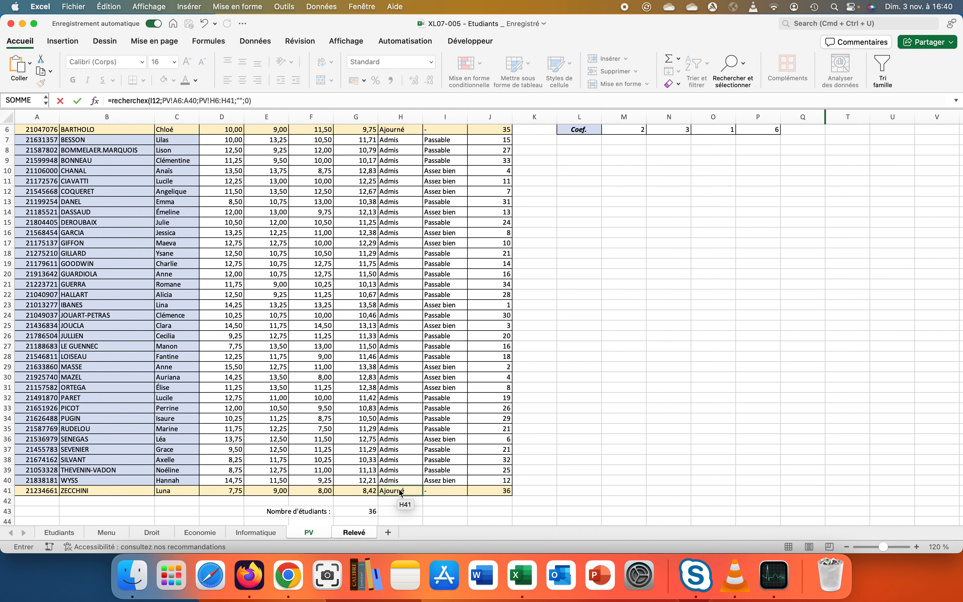
pyautogui.press('Return')
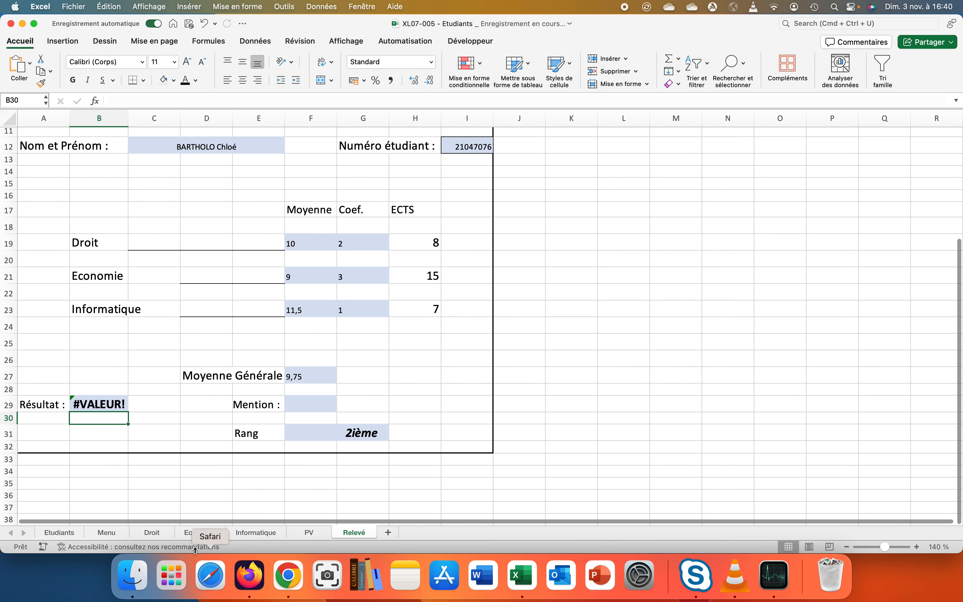
# Step: Correct the lookup array in the B29 Résultat formula to PV!A6:A41
pyautogui.click(100, 407)
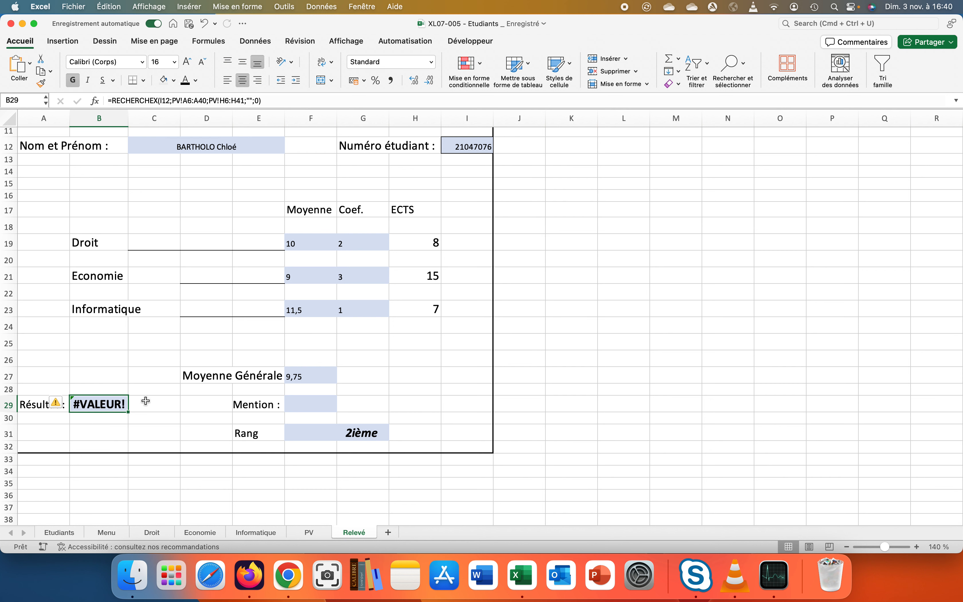
pyautogui.click(70, 534)
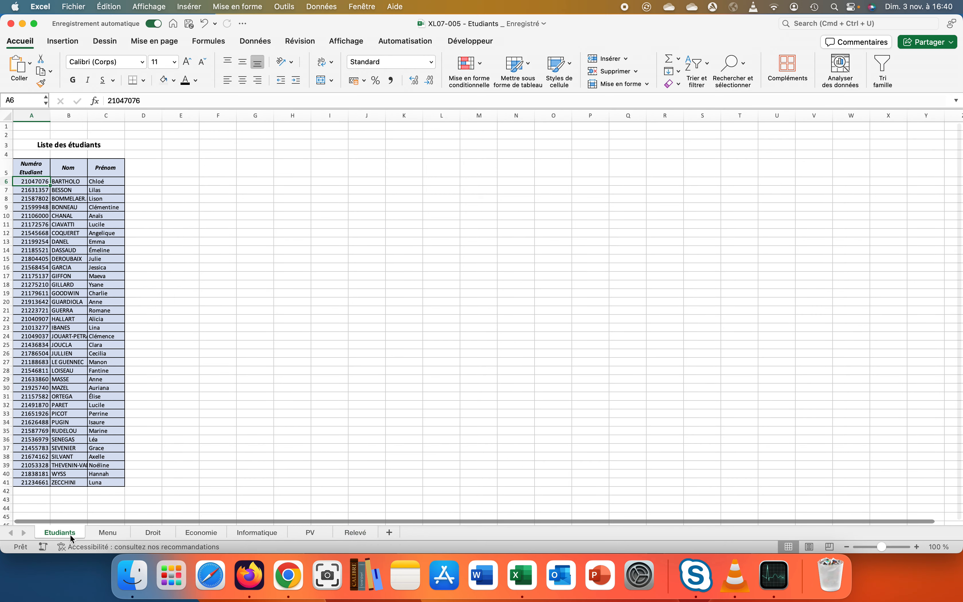
pyautogui.click(346, 533)
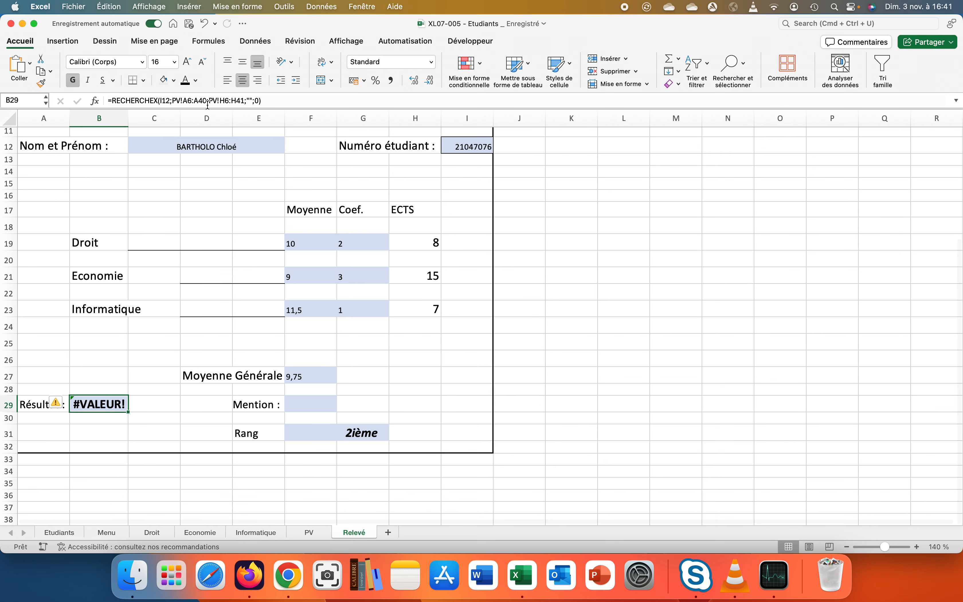
pyautogui.click(208, 102)
pyautogui.press('BackSpace')
pyautogui.write('1')
pyautogui.press('Return')
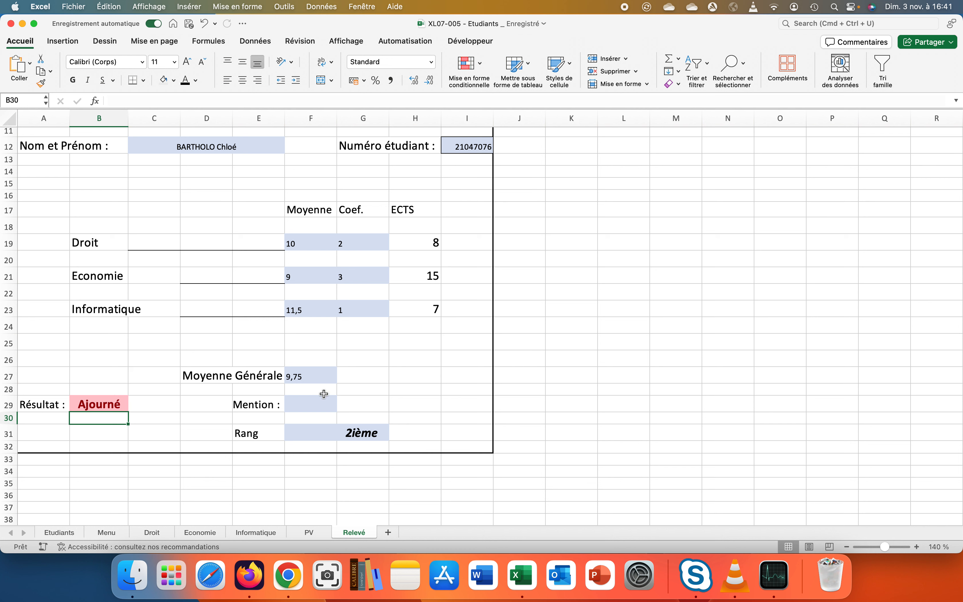
# Step: Replace the old formula in F29 with a new RECHERCHEX for the Mention, using I12 as the lookup value
pyautogui.click(322, 403)
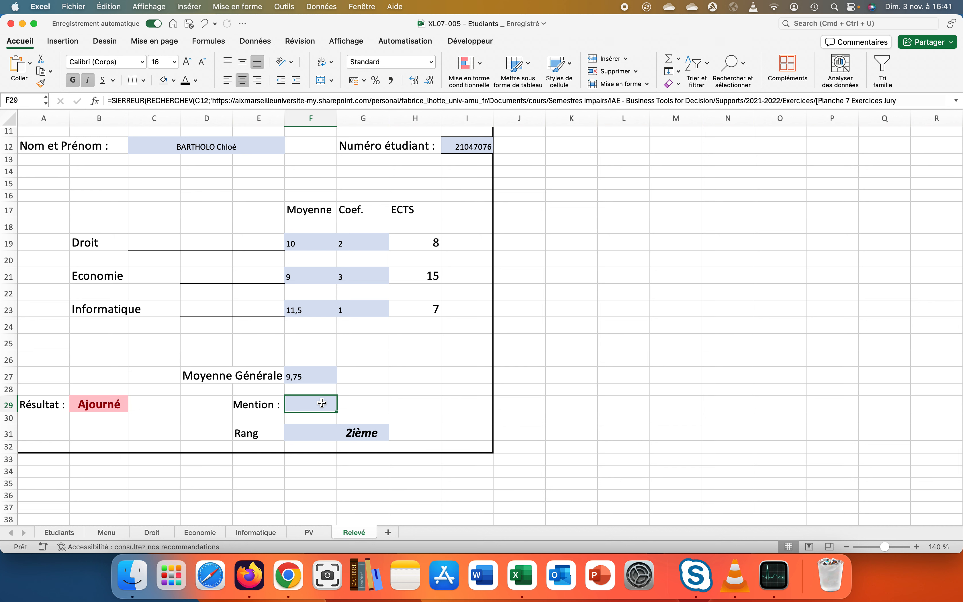
pyautogui.write('=')
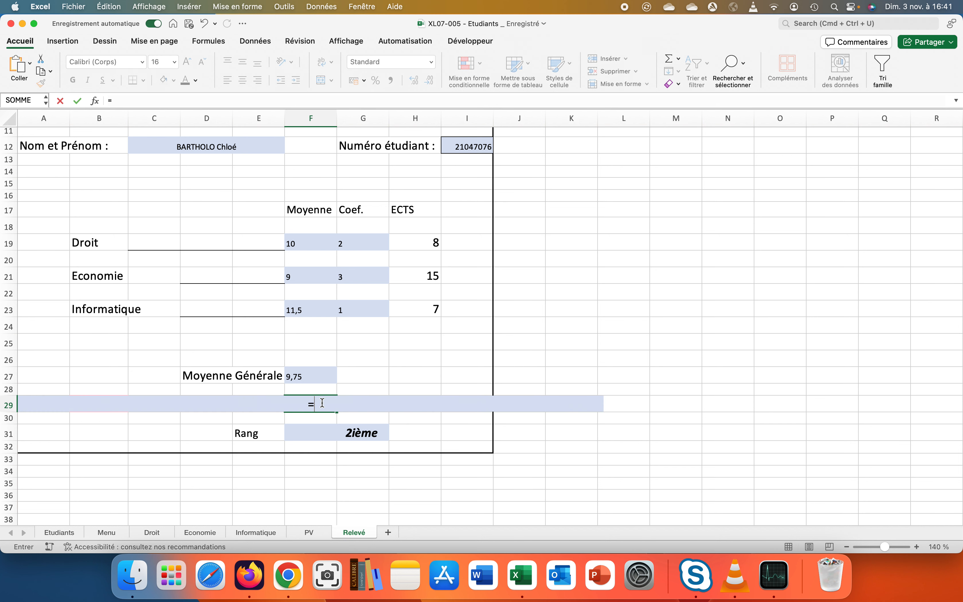
pyautogui.write('reche')
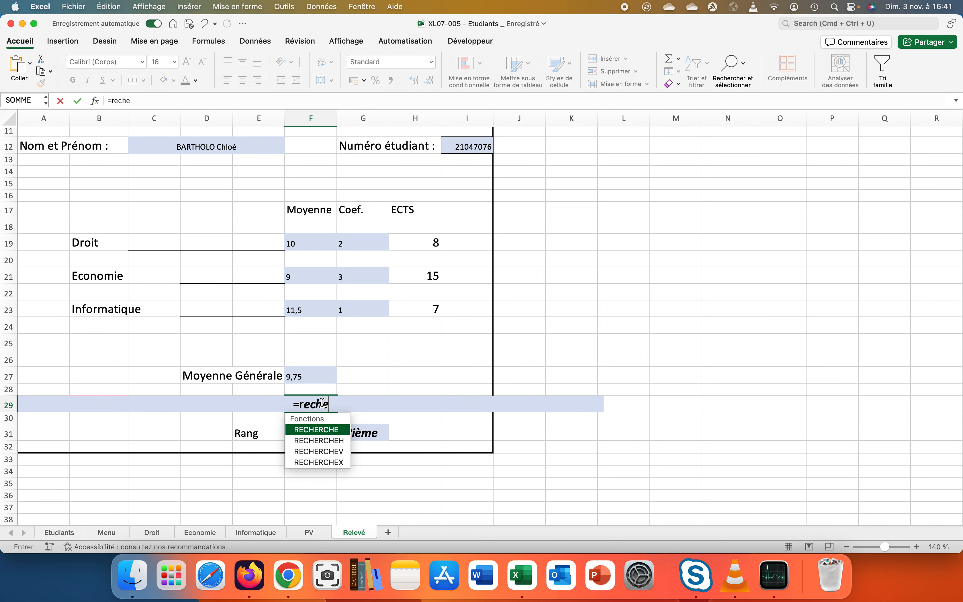
pyautogui.write('rchex(')
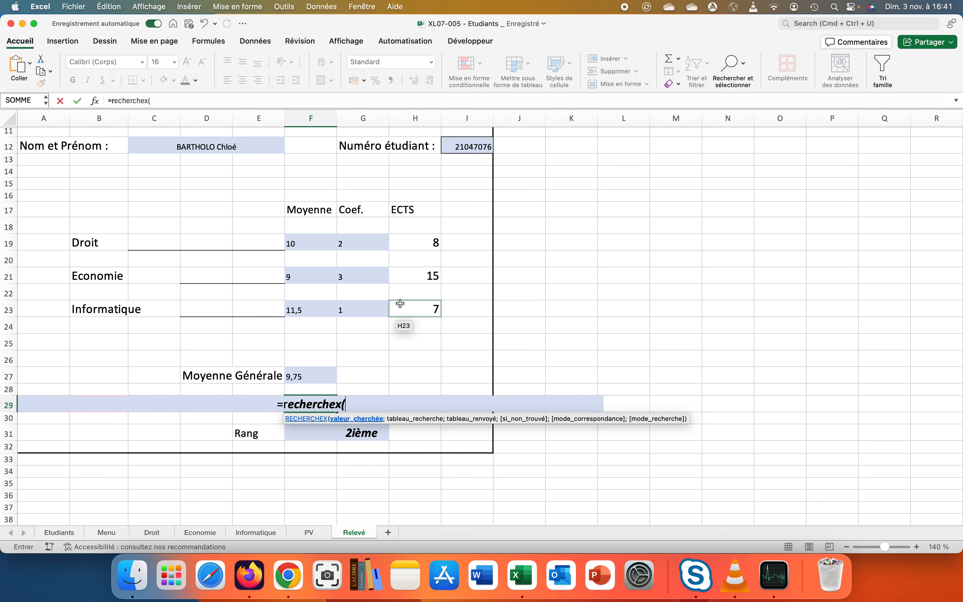
pyautogui.click(453, 145)
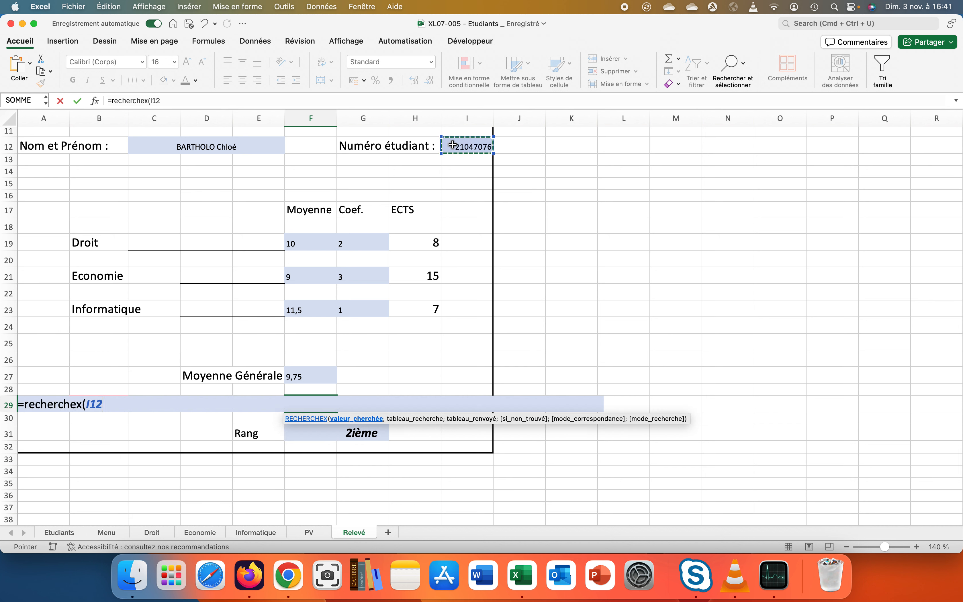
pyautogui.write(';')
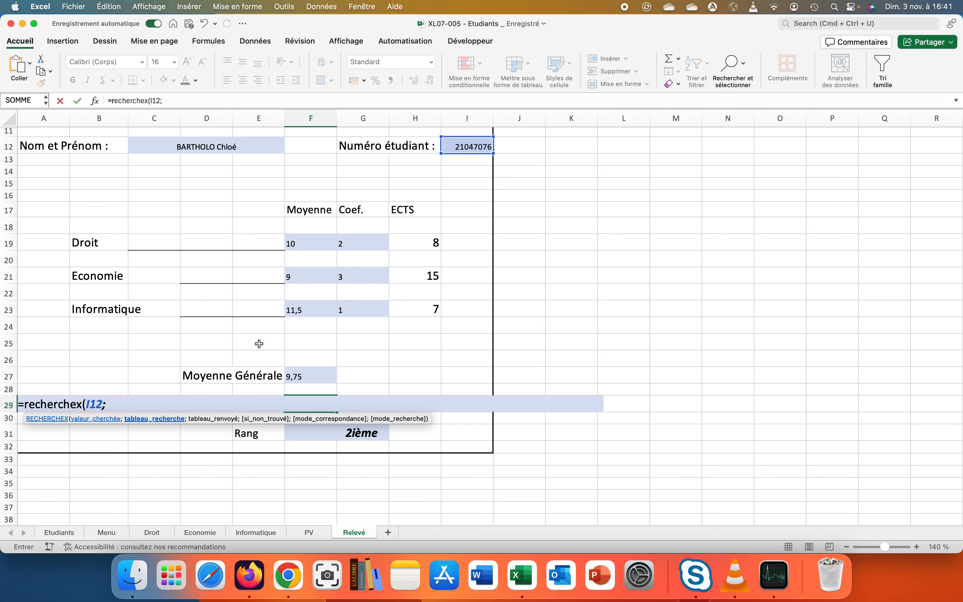
# Step: Set the F29 formula's lookup array to PV!A6:A41 and its return array to the mention range PV!I6:I41
pyautogui.click(310, 533)
pyautogui.moveTo(40, 130); pyautogui.dragTo(6, 490)
pyautogui.write(';')
pyautogui.moveTo(437, 129); pyautogui.dragTo(427, 489)
# Step: Complete the F29 formula with "" if not found and match mode 0
pyautogui.write(';PV!I6:I41;"";')
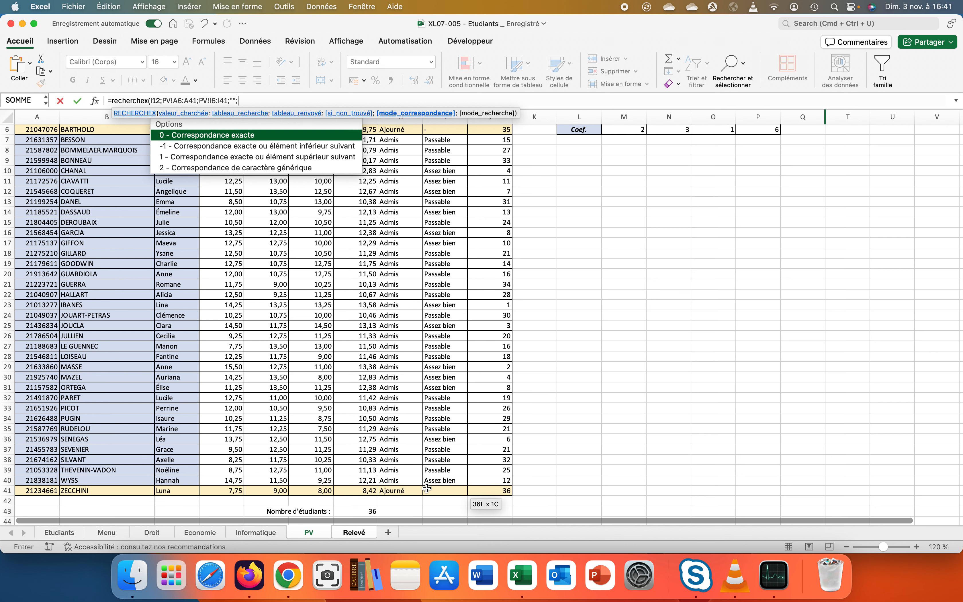
pyautogui.write('0')
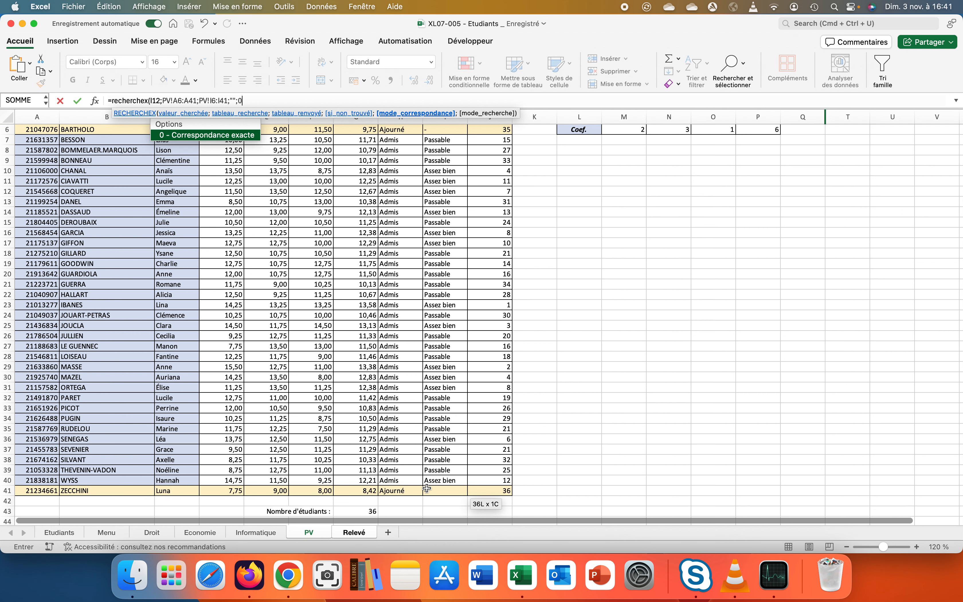
pyautogui.write(')')
pyautogui.press('Return')
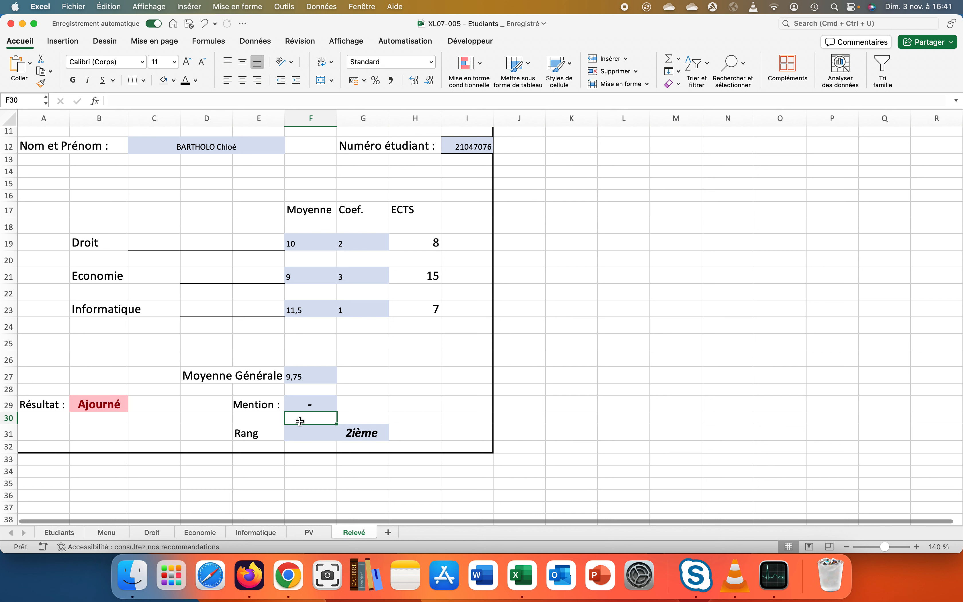
# Step: Delete the old rank formula from cell G31 of the Relevé sheet
pyautogui.click(326, 435)
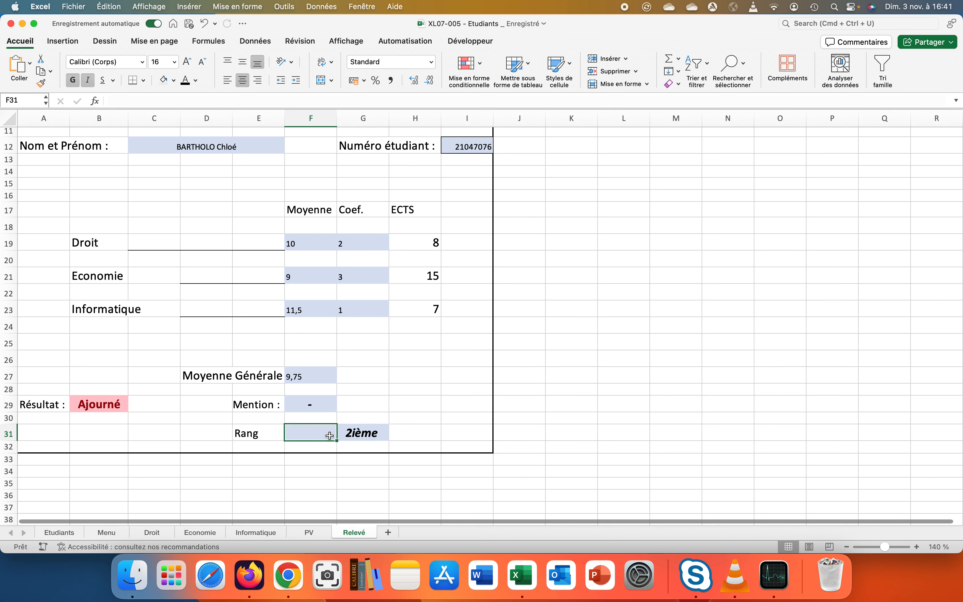
pyautogui.click(350, 434)
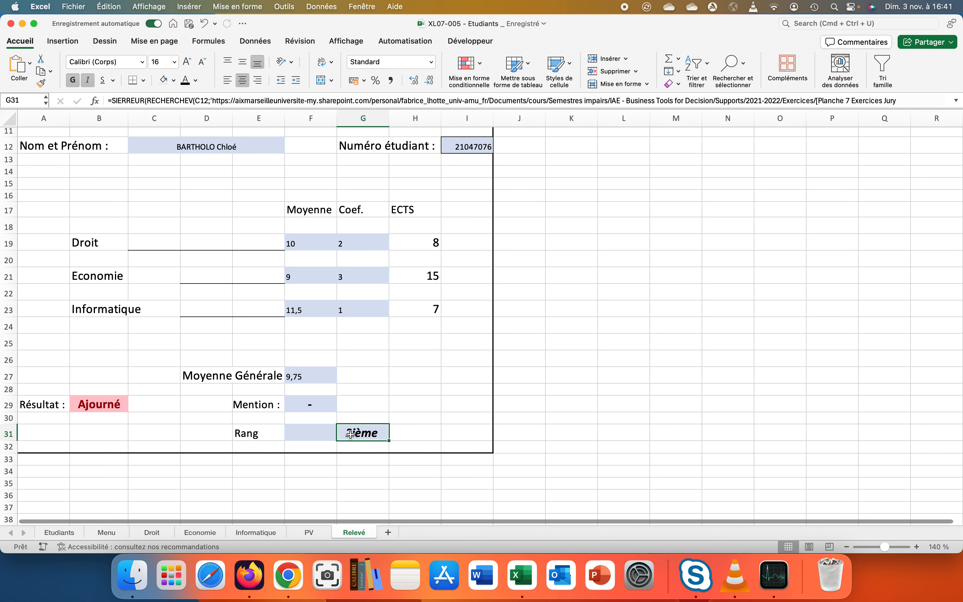
pyautogui.press('BackSpace')
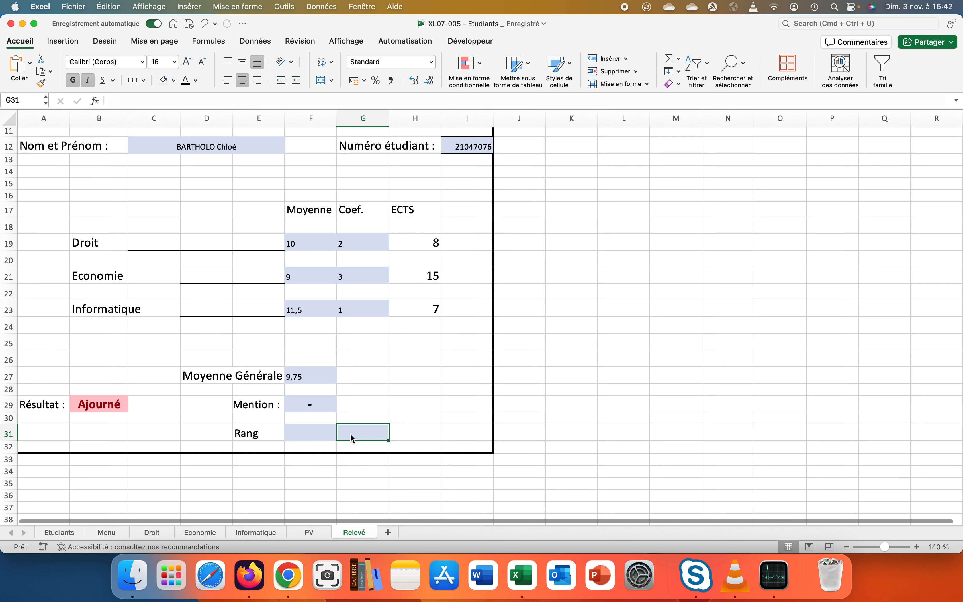
# Step: Start a RECHERCHEX formula in F31 for the Rang, using I12 as the lookup value
pyautogui.click(311, 436)
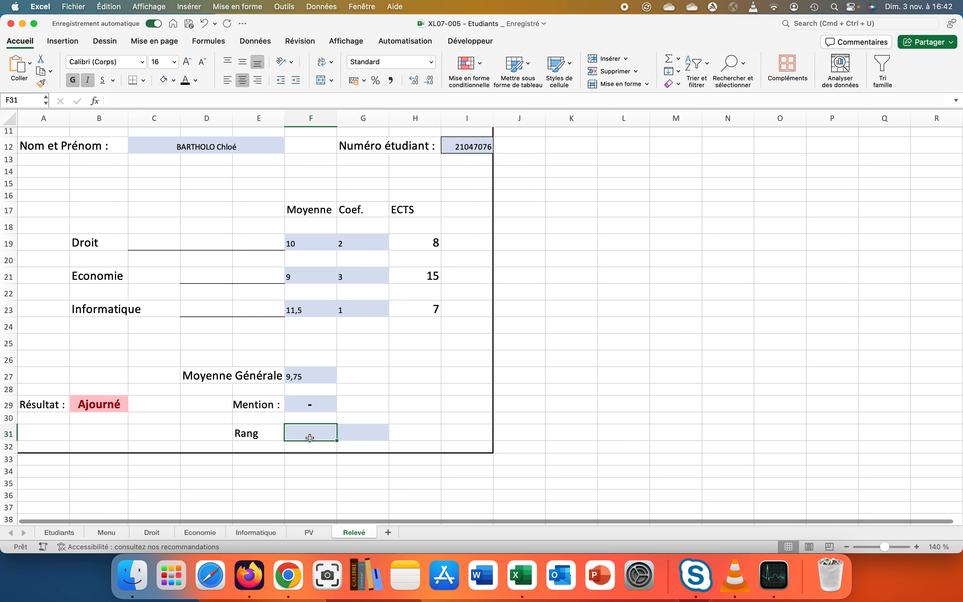
pyautogui.write('=')
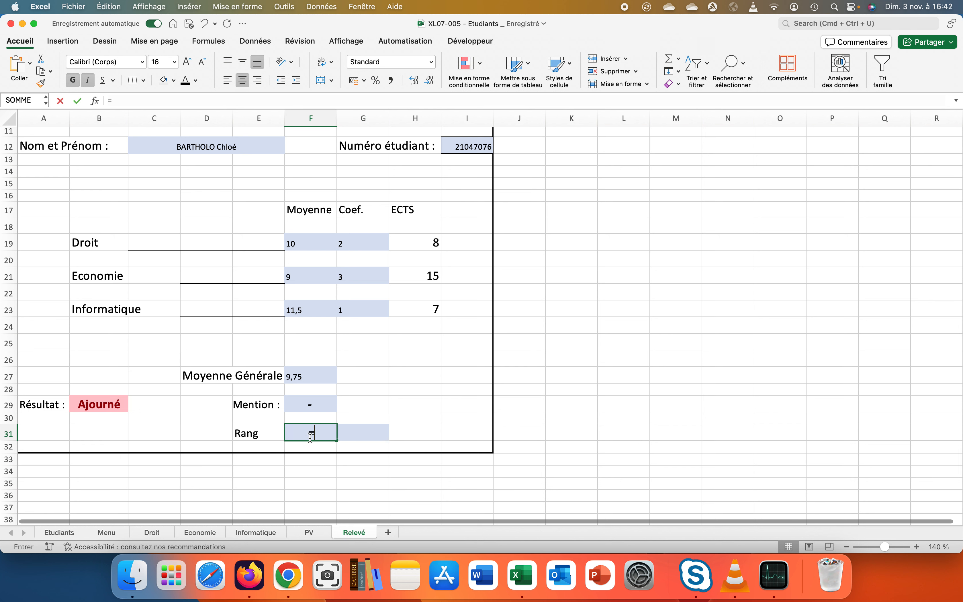
pyautogui.write('recherchex(')
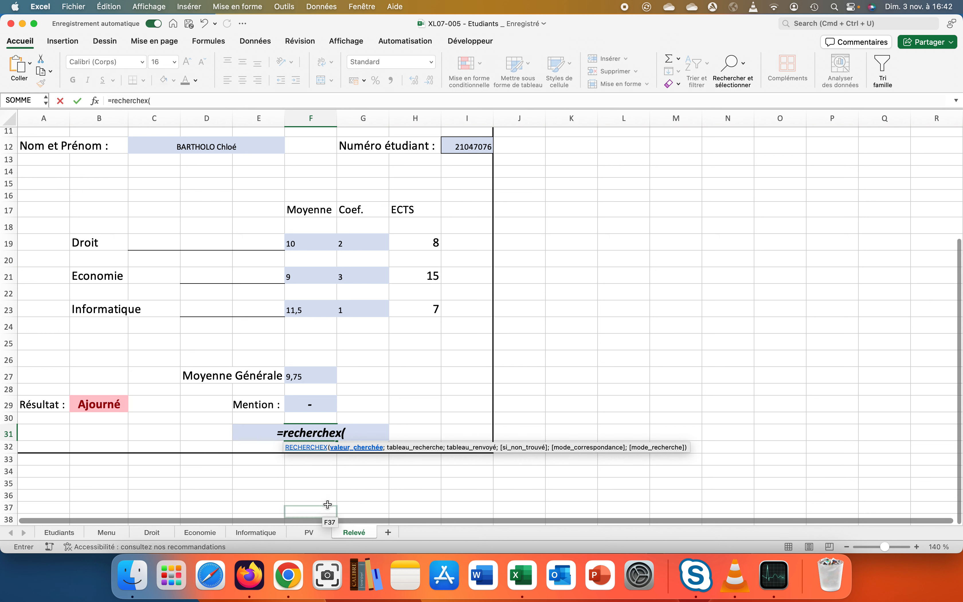
pyautogui.click(456, 150)
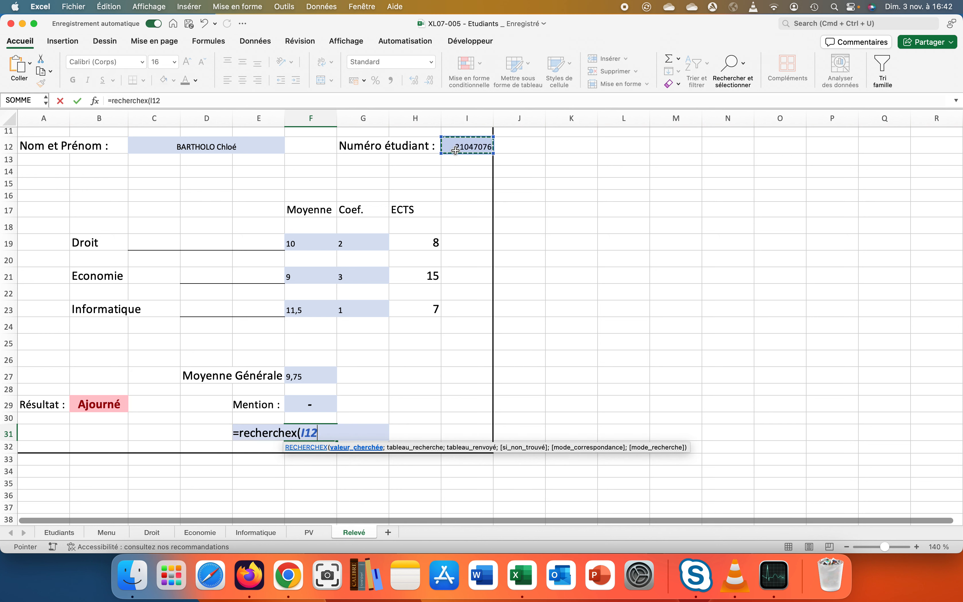
pyautogui.write(';')
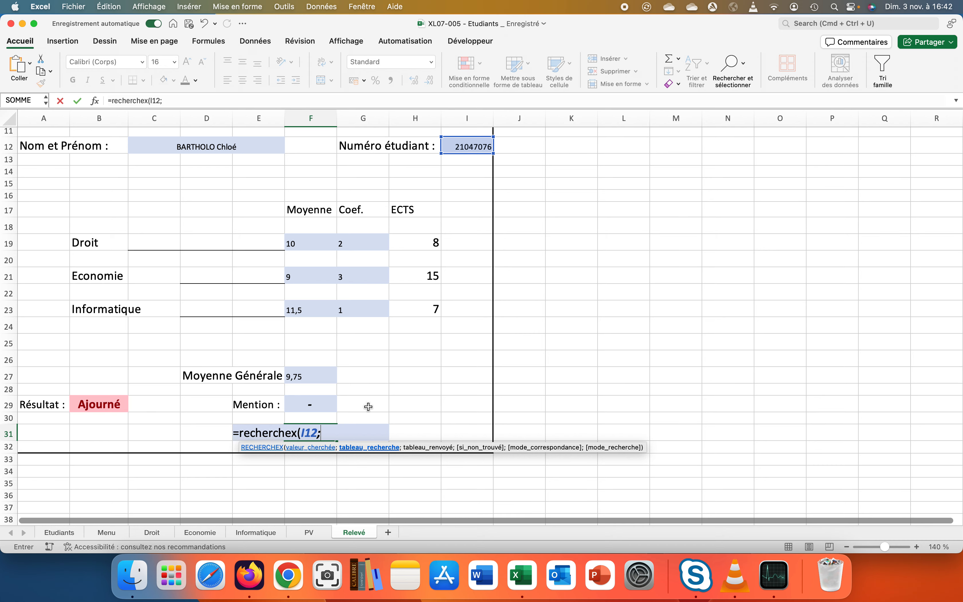
# Step: Set the F31 formula's lookup array to PV!A6:A41 and its return array to the rank range PV!J6:J41
pyautogui.click(323, 529)
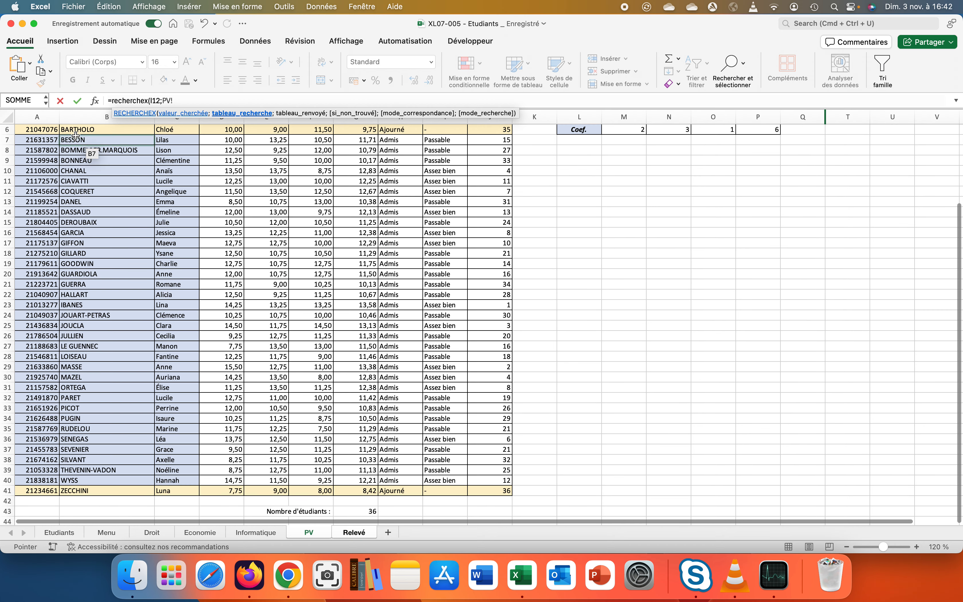
pyautogui.moveTo(44, 129); pyautogui.dragTo(25, 490)
pyautogui.write(';')
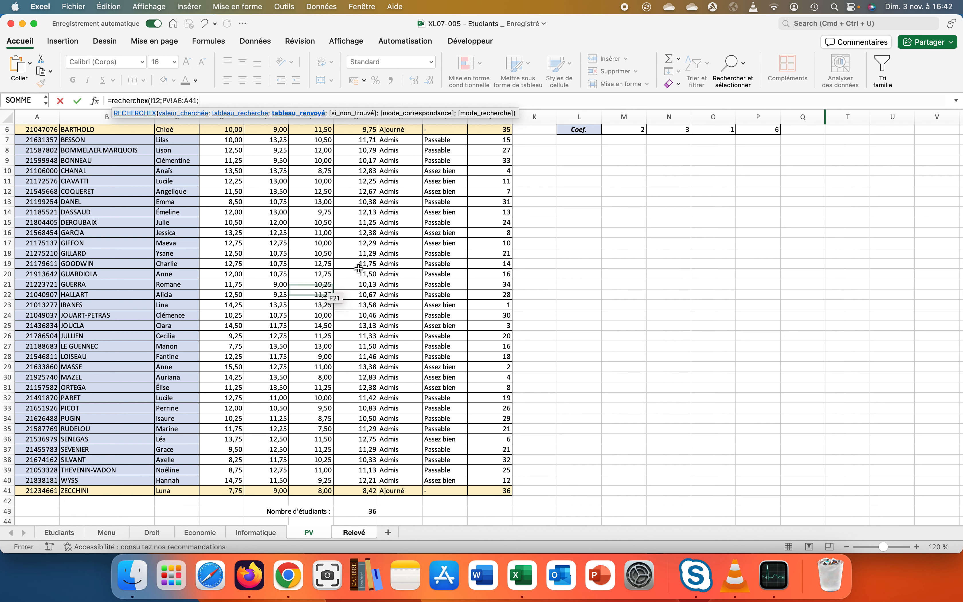
pyautogui.moveTo(487, 130); pyautogui.dragTo(480, 489)
pyautogui.write(';')
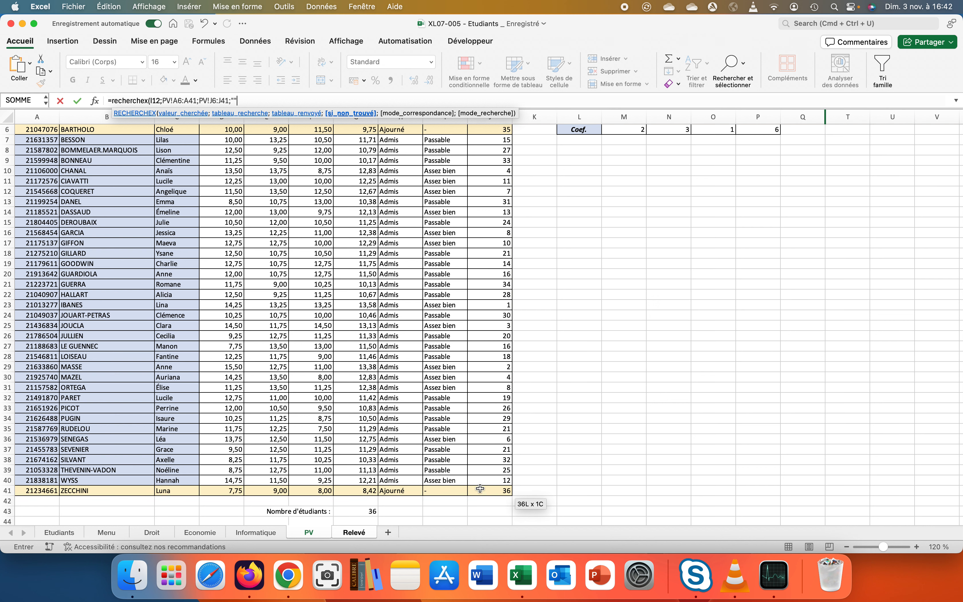
# Step: Complete the F31 rank formula with "" if not found and match mode 0
pyautogui.write('"";')
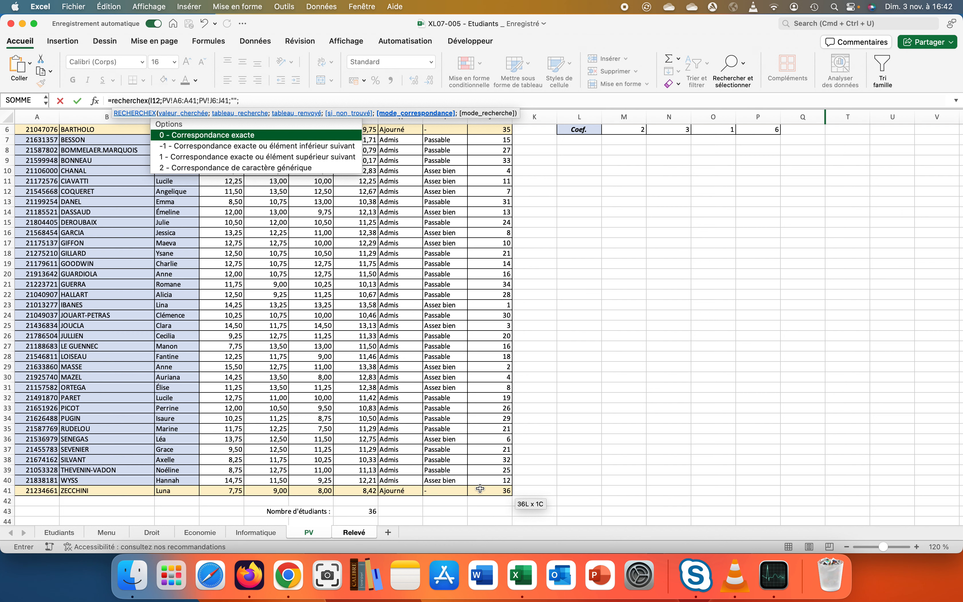
pyautogui.write('0)')
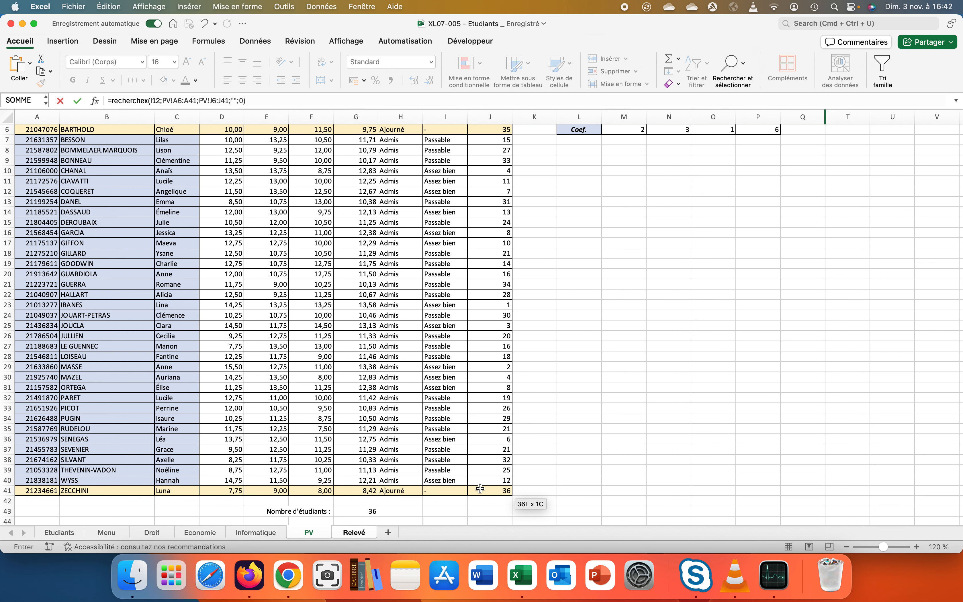
pyautogui.press('Return')
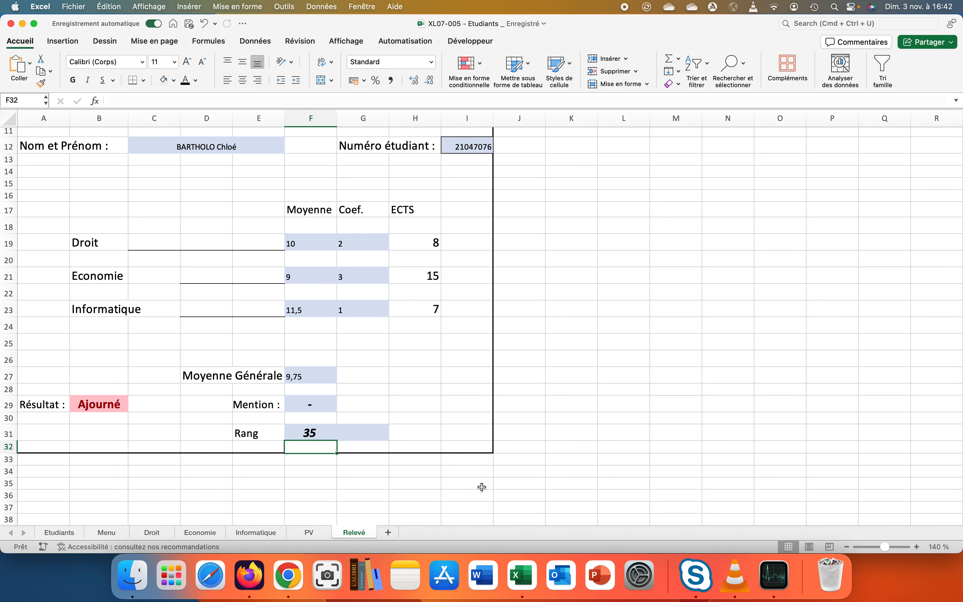
# Step: Enter "/"& in G31 beside the rank and try to append the number of students from PV!G43
pyautogui.click(359, 437)
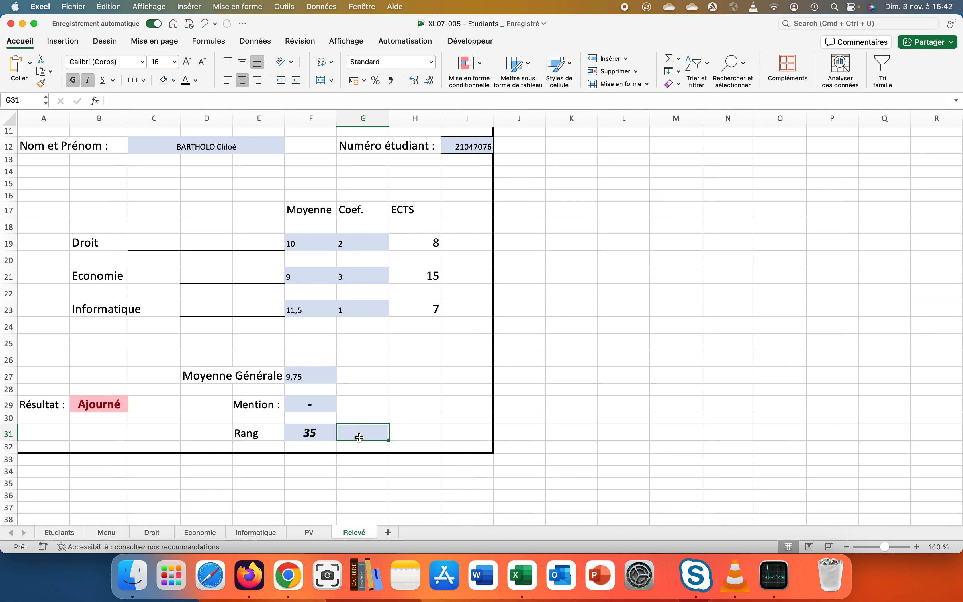
pyautogui.write('"/')
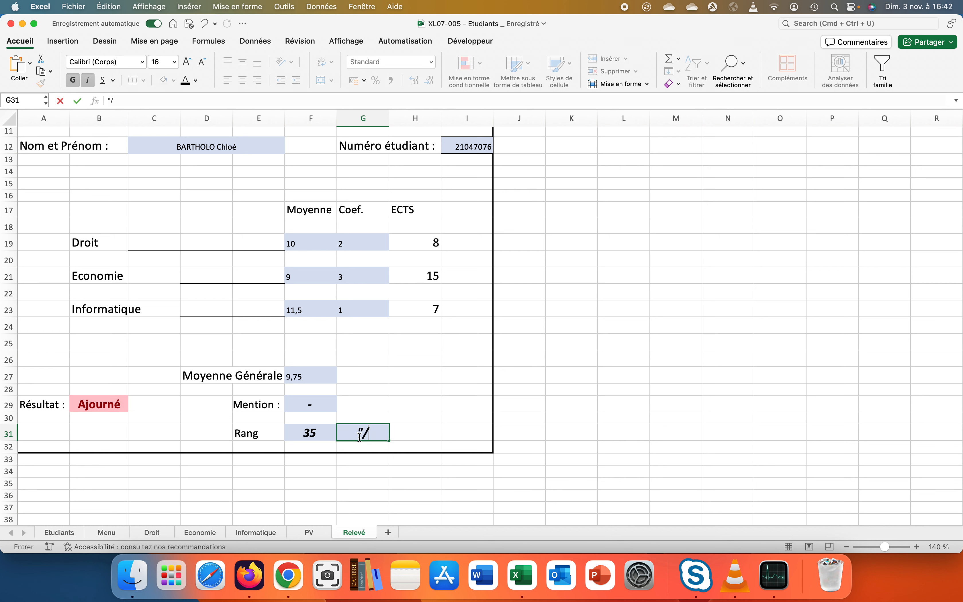
pyautogui.write('"&')
pyautogui.click(305, 531)
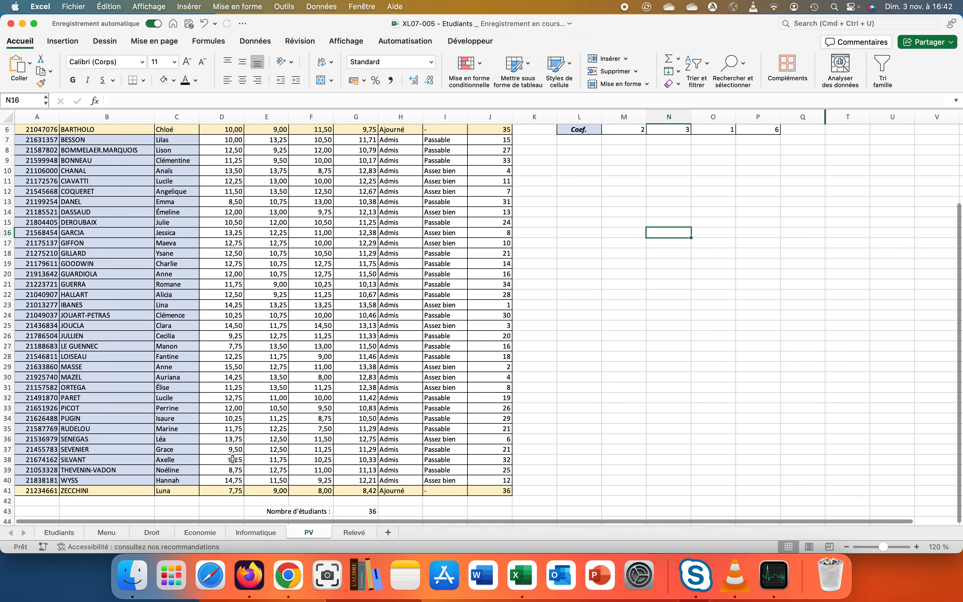
pyautogui.click(354, 511)
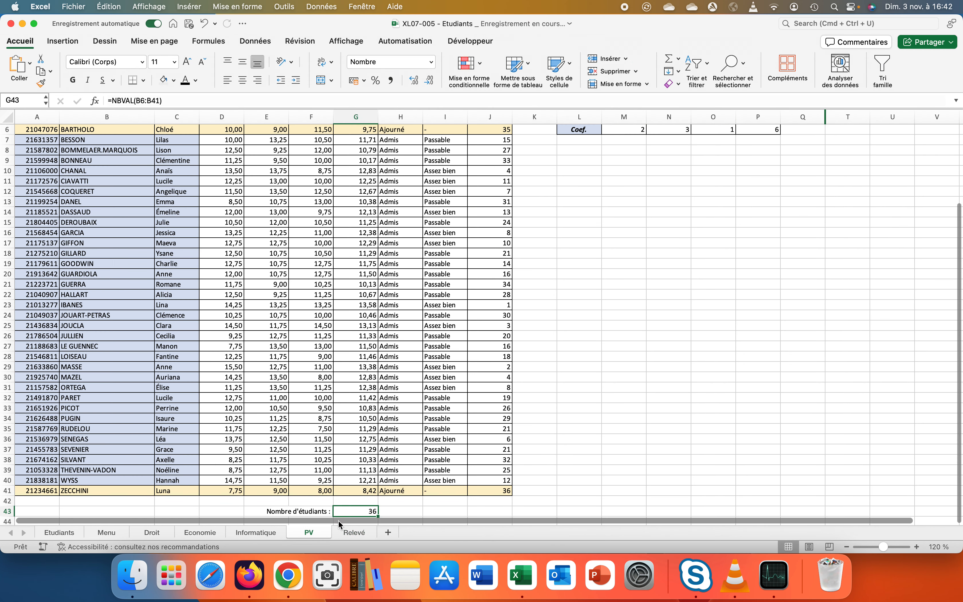
pyautogui.press('Return')
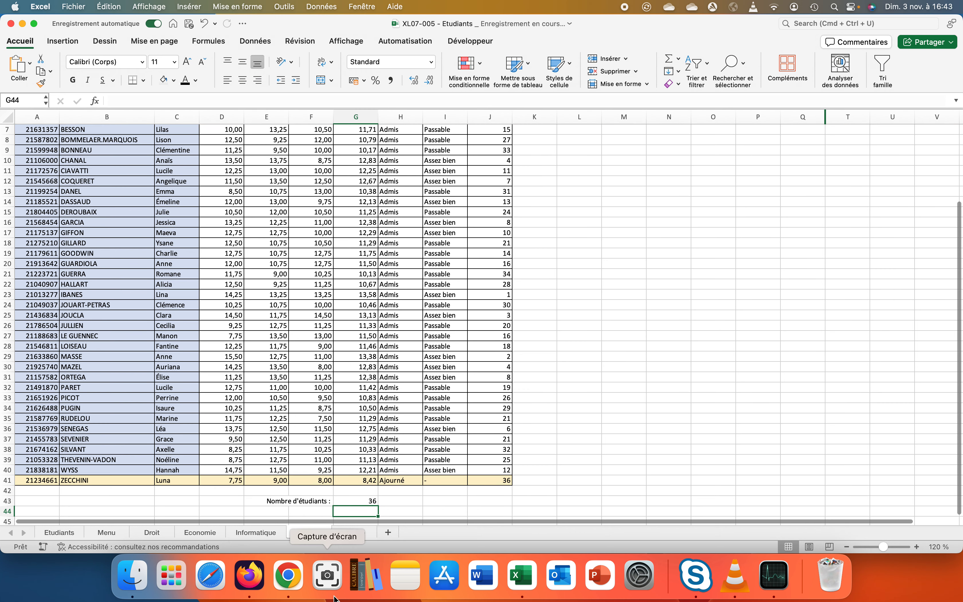
# Step: Correct the G31 entry to the formula ="/"&PV!G43 so it references the number of students
pyautogui.click(342, 533)
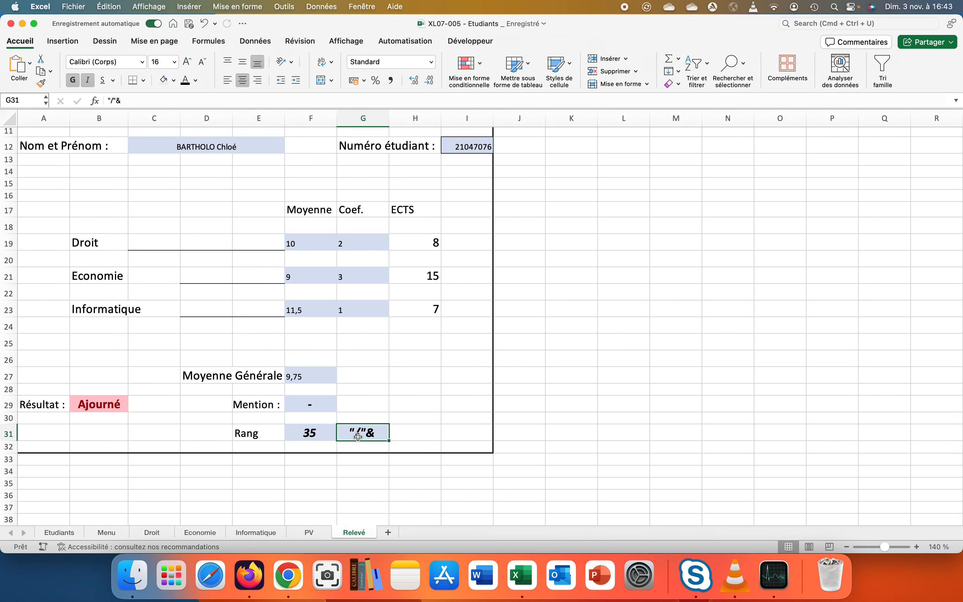
pyautogui.click(109, 102)
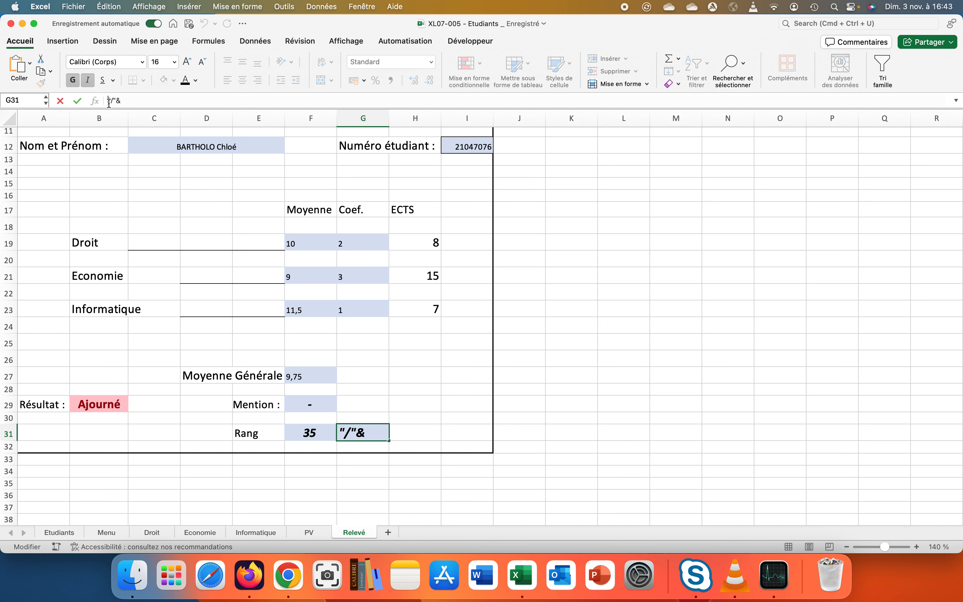
pyautogui.write('=')
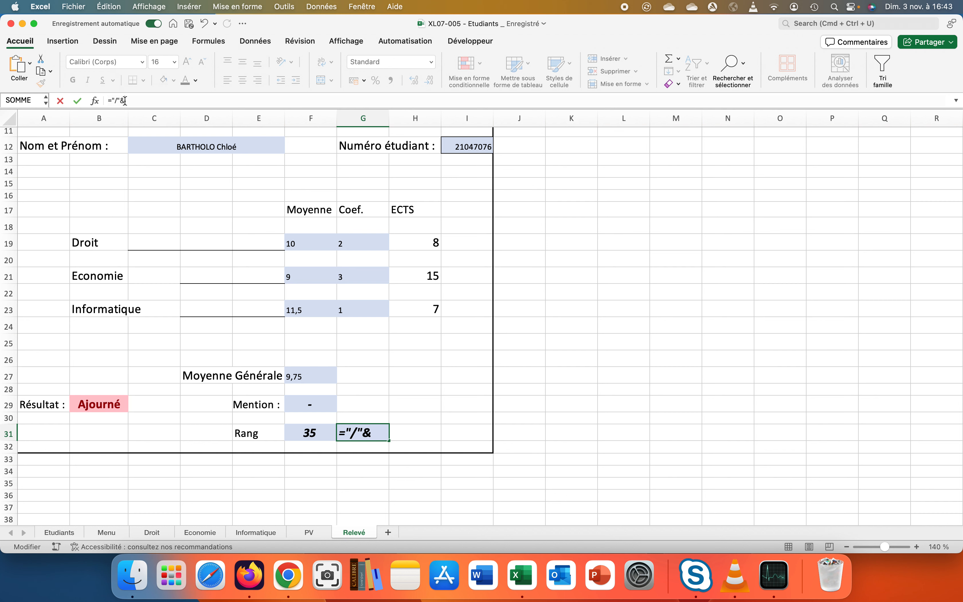
pyautogui.click(311, 532)
pyautogui.click(342, 499)
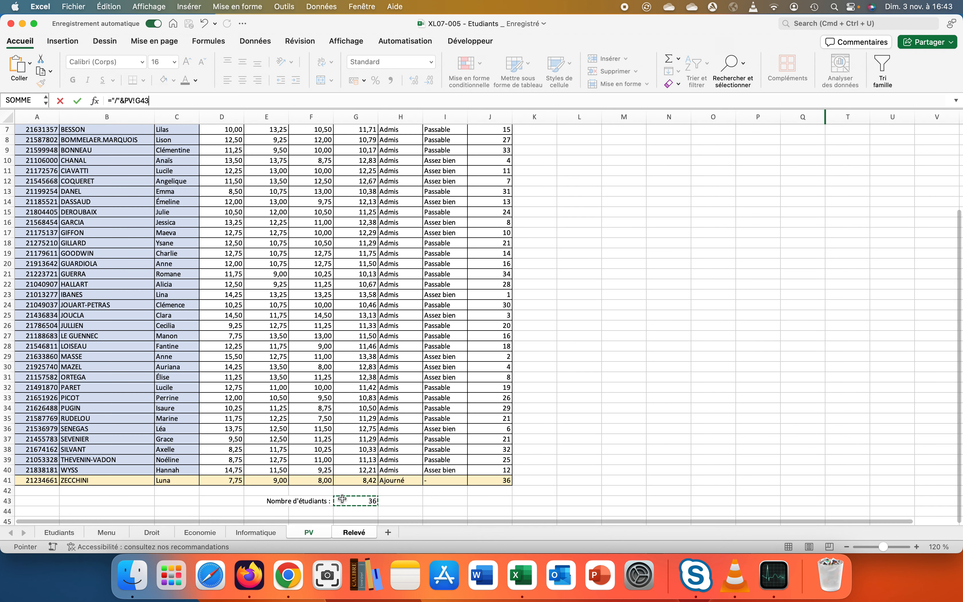
pyautogui.press('Return')
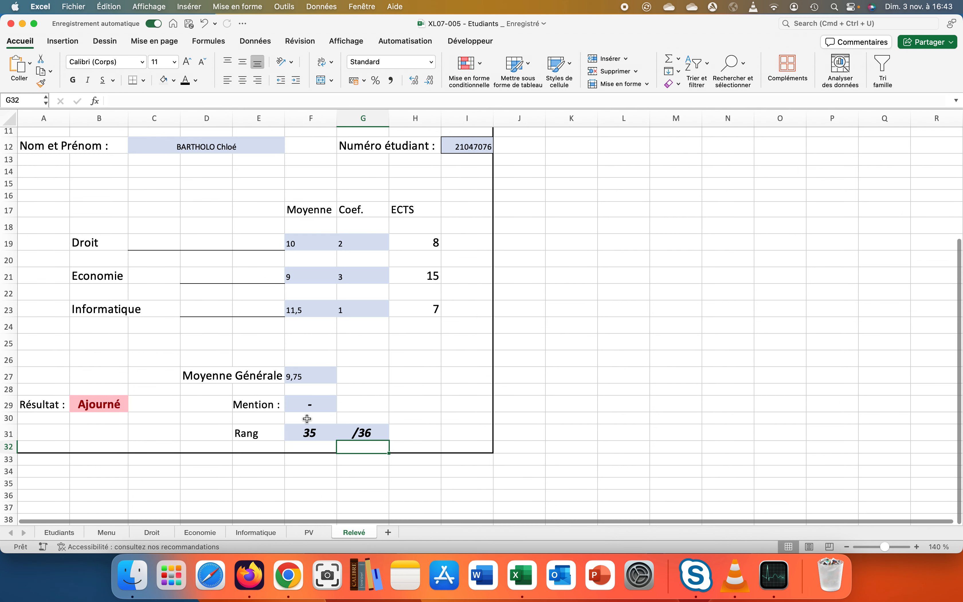
# Step: Left-align the student total in G31 and right-align the rank in F31
pyautogui.click(350, 433)
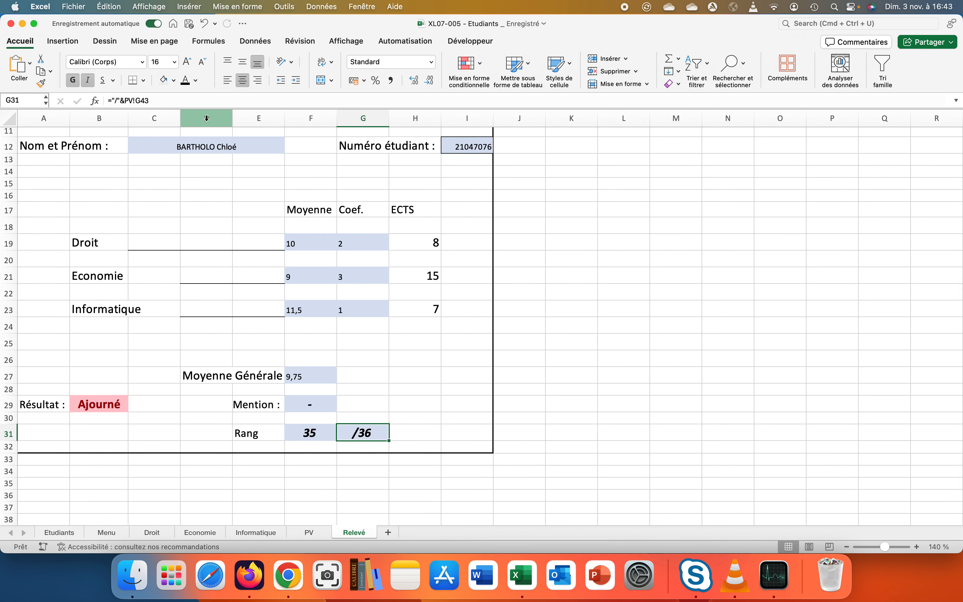
pyautogui.click(229, 81)
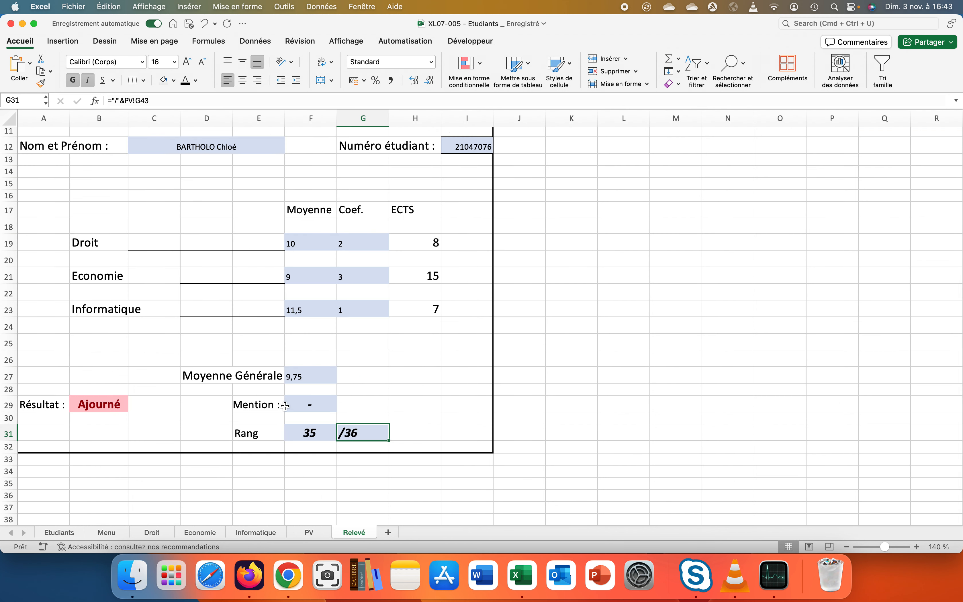
pyautogui.click(302, 431)
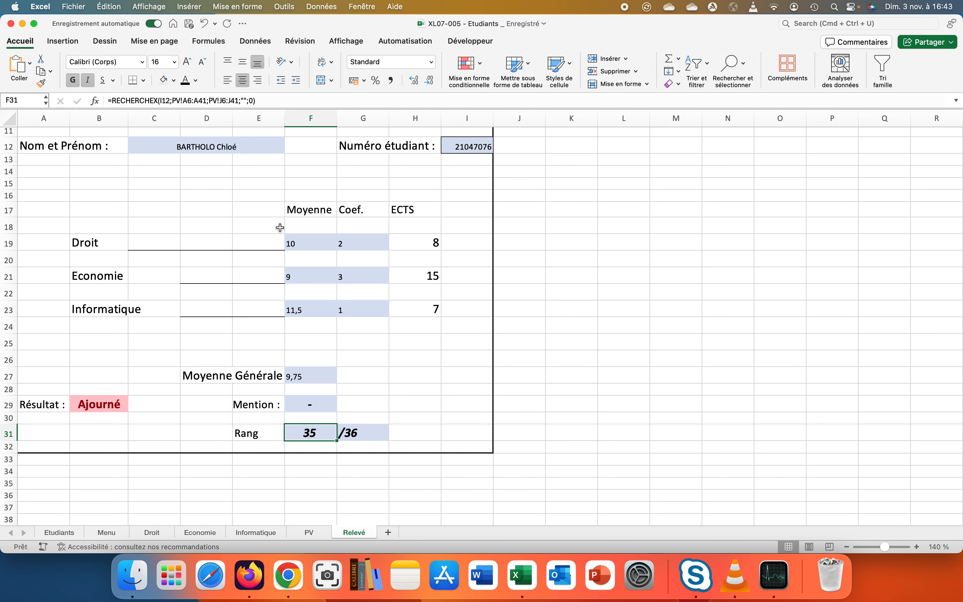
pyautogui.click(258, 80)
pyautogui.click(592, 358)
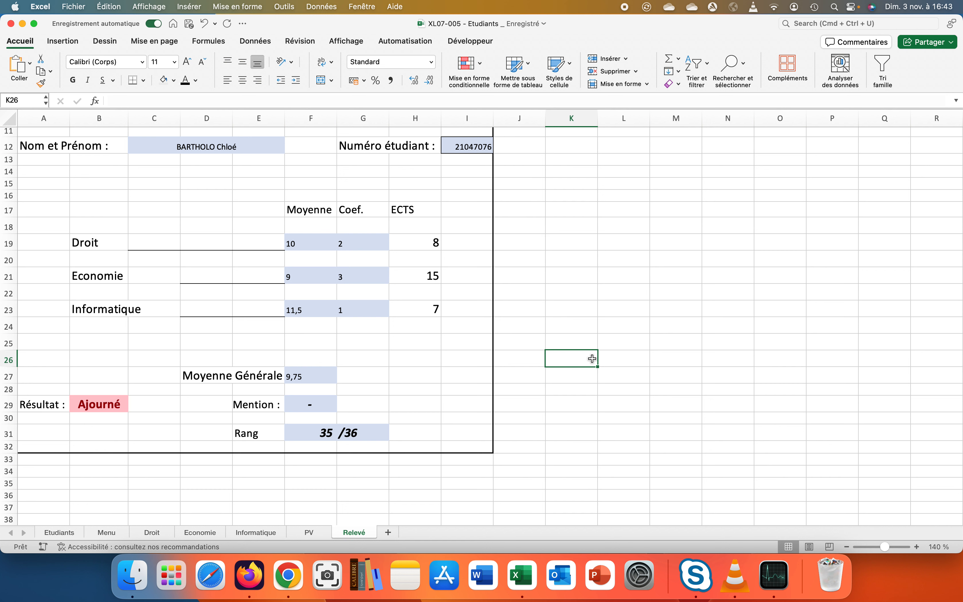
# Step: Add a space after the slash in G31, making the formula ="/ "&PV!G43
pyautogui.click(362, 434)
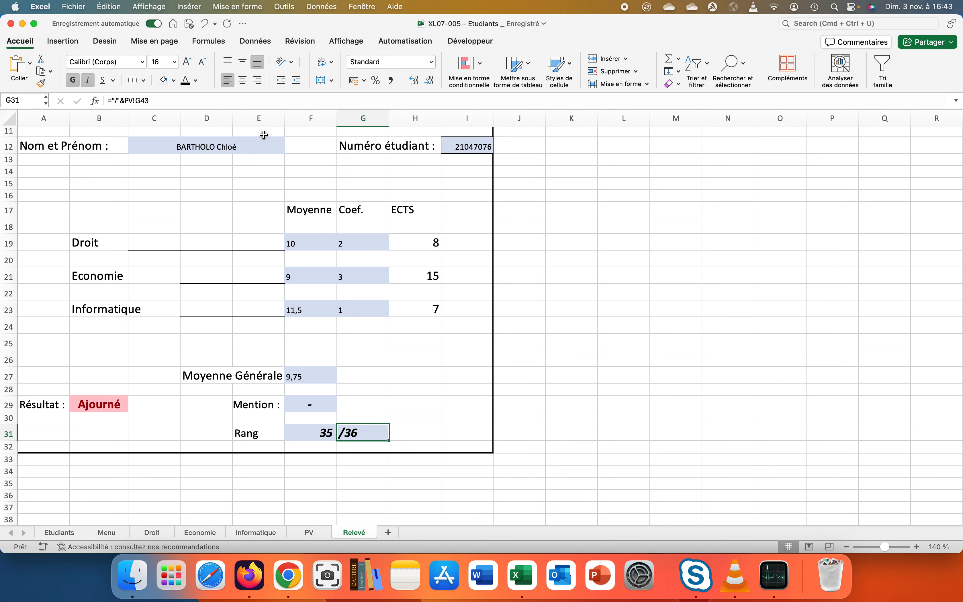
pyautogui.click(117, 103)
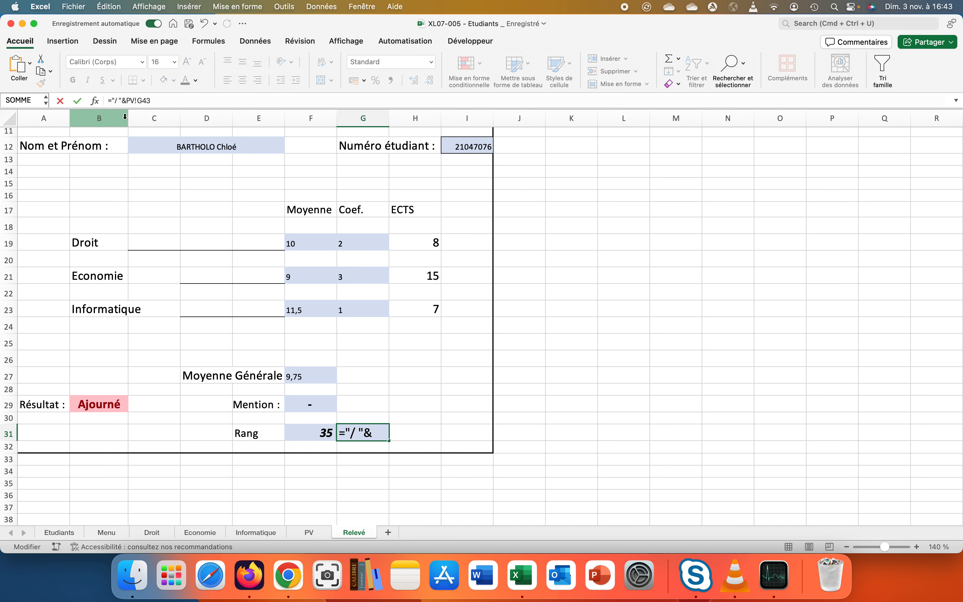
pyautogui.press('Return')
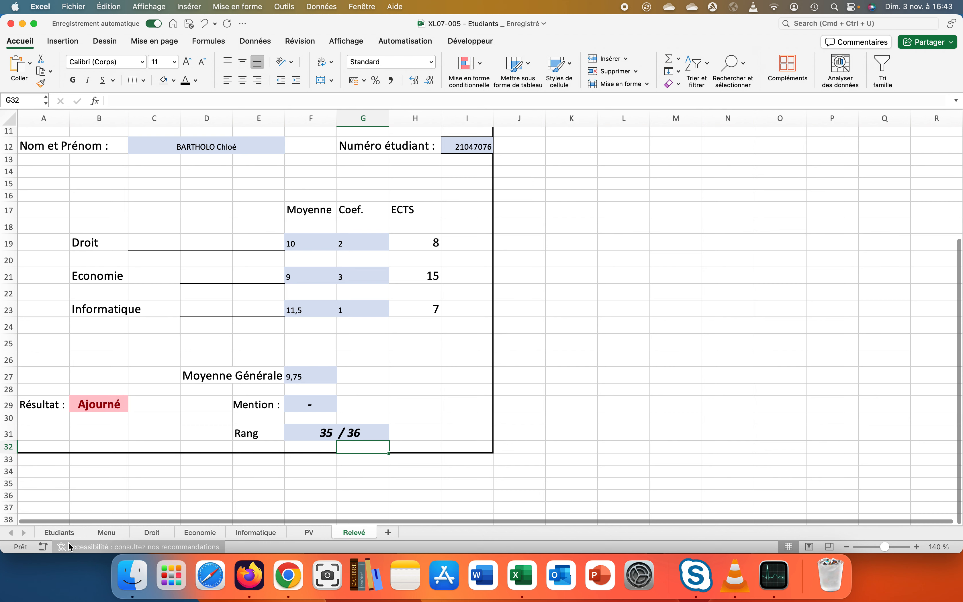
# Step: Copy the second student's number from A7 of the Etudiants sheet into I12 of Relevé to test the lookups
pyautogui.click(68, 533)
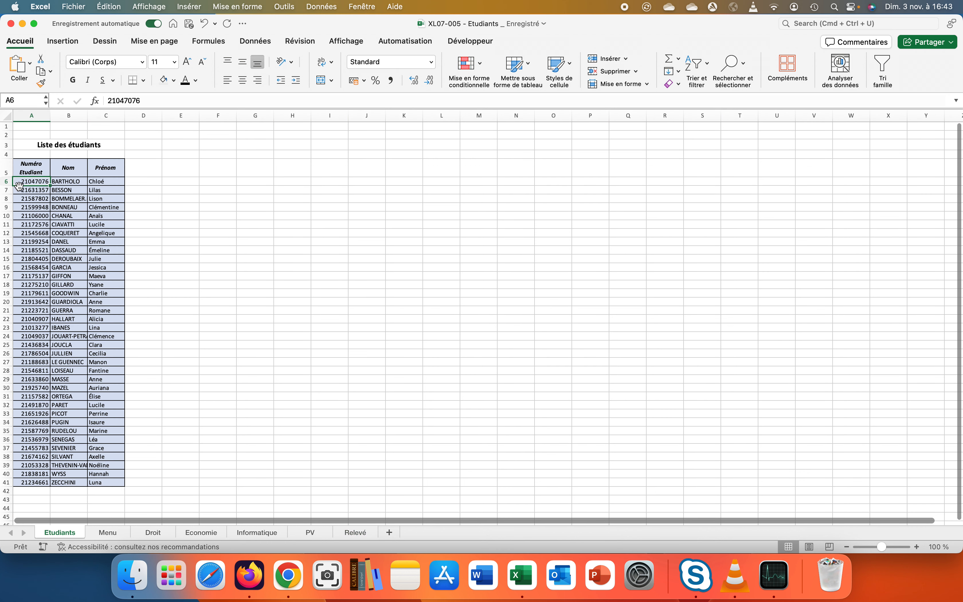
pyautogui.click(24, 192)
pyautogui.press('super+c')
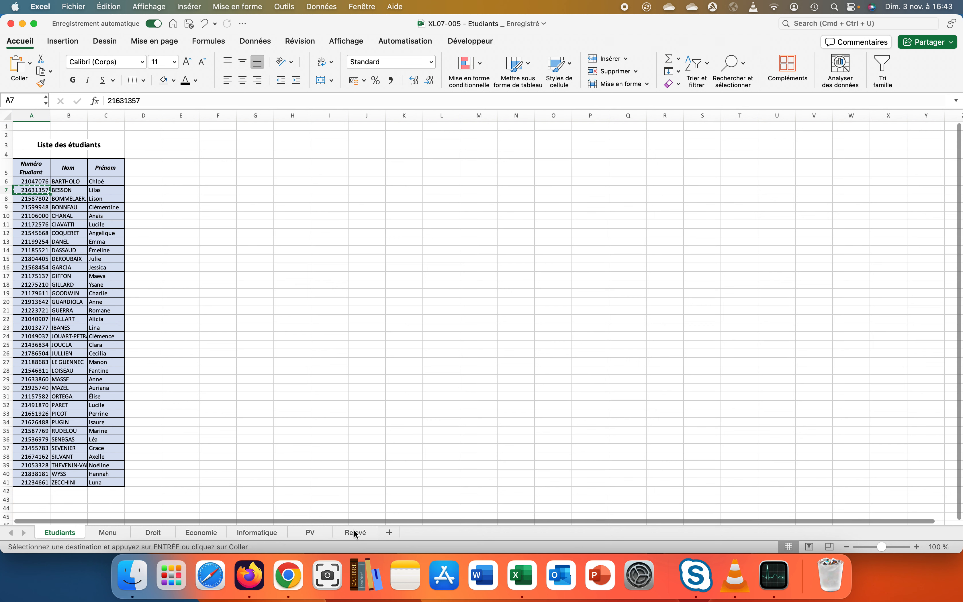
pyautogui.click(354, 531)
pyautogui.click(472, 149)
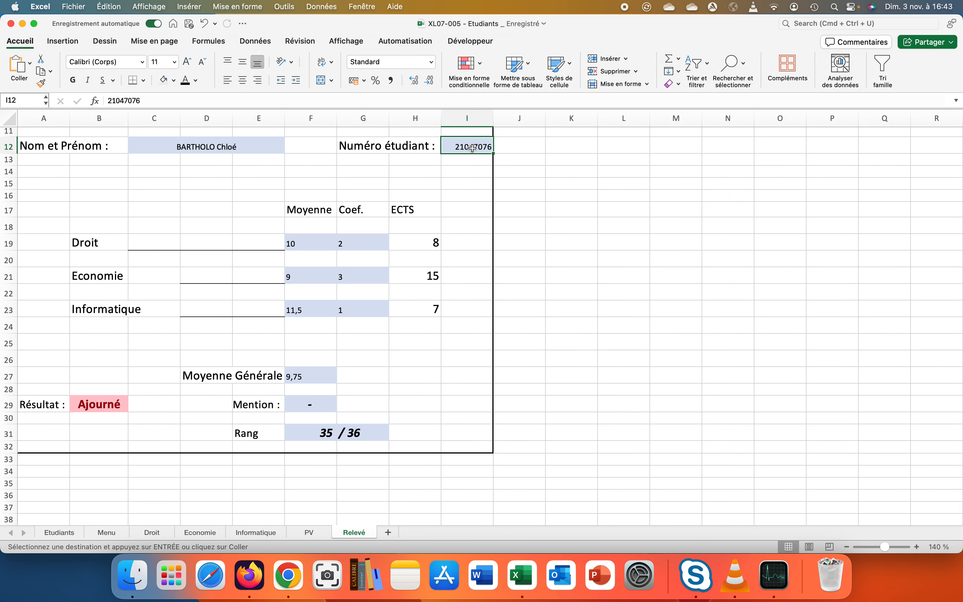
pyautogui.press('super+v')
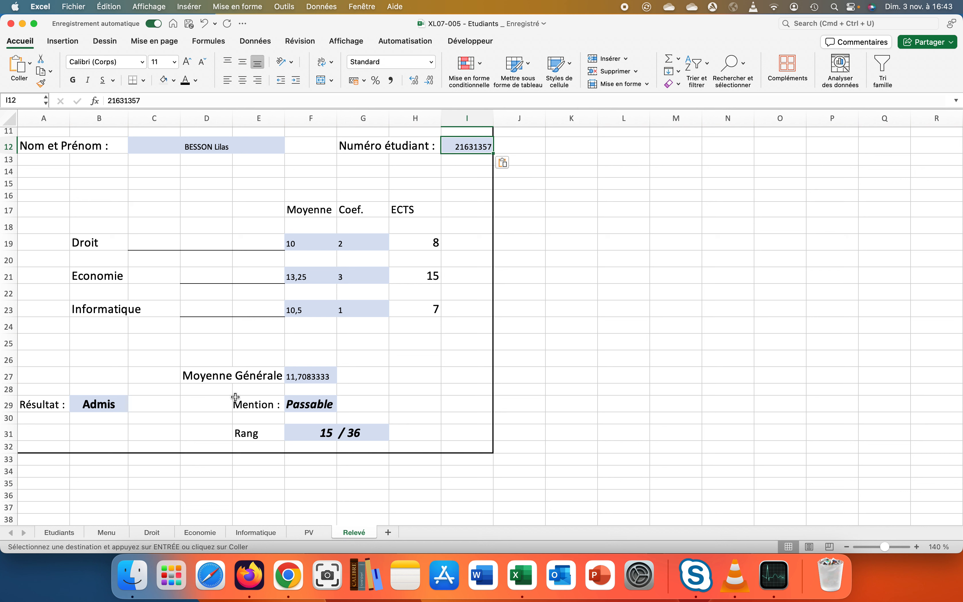
# Step: Clear the conditional formatting rules from the result cell B29 on Relevé
pyautogui.click(87, 406)
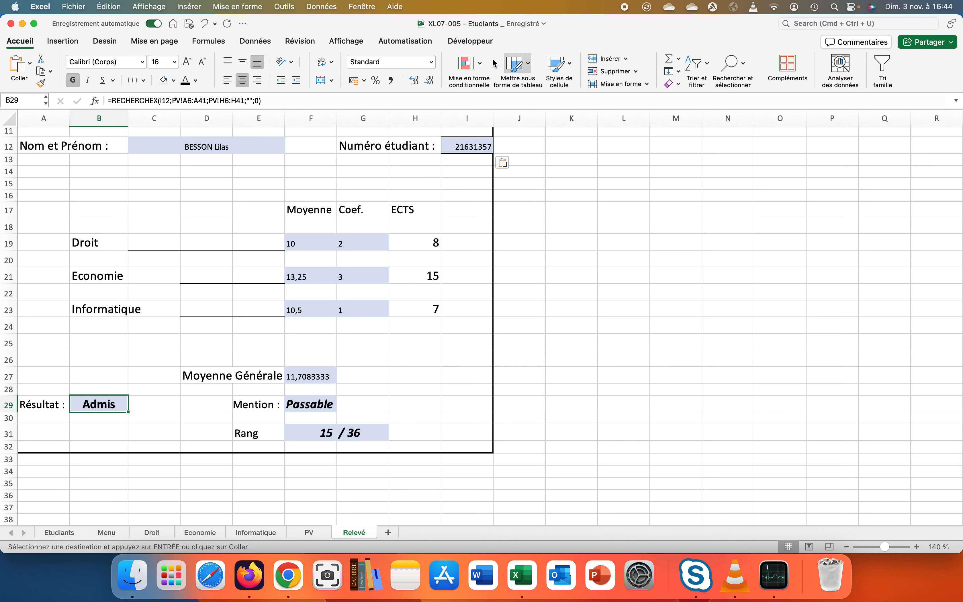
pyautogui.click(470, 65)
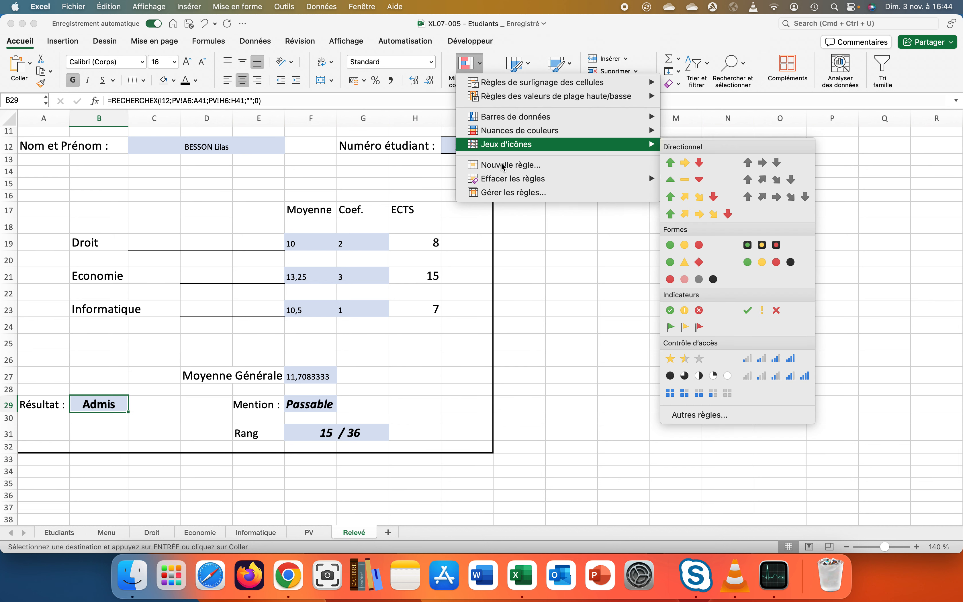
pyautogui.moveTo(506, 183)
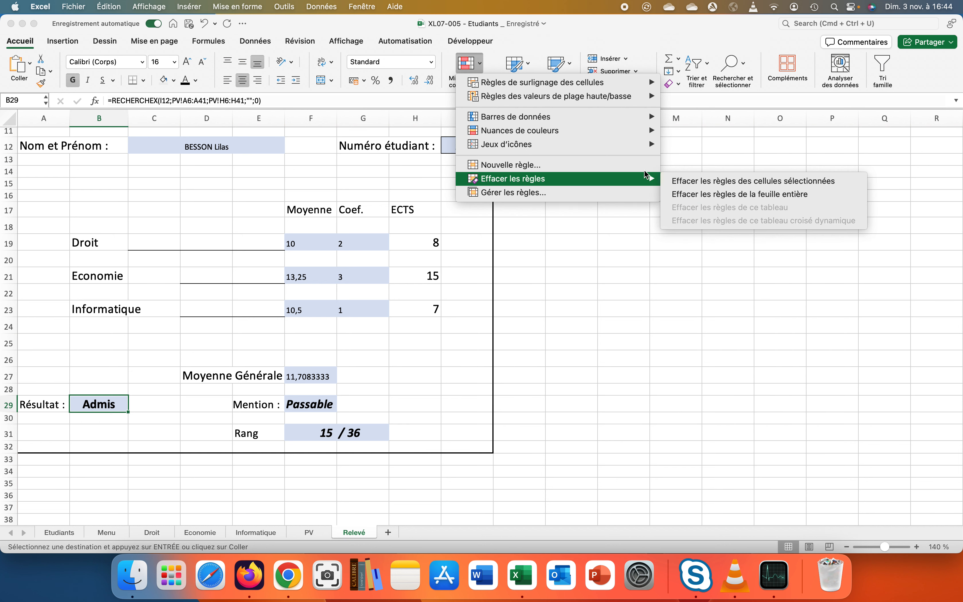
pyautogui.click(672, 180)
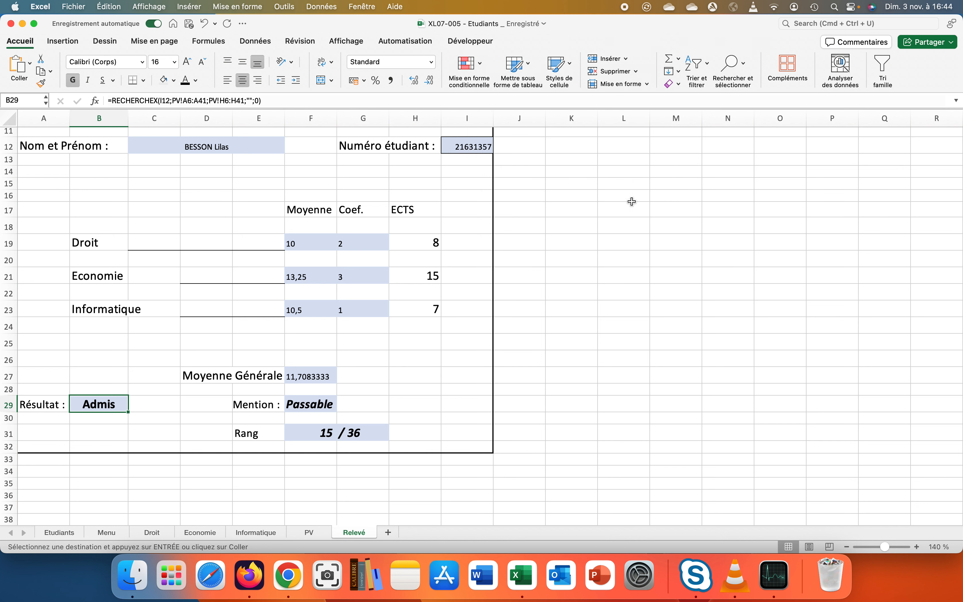
pyautogui.click(118, 471)
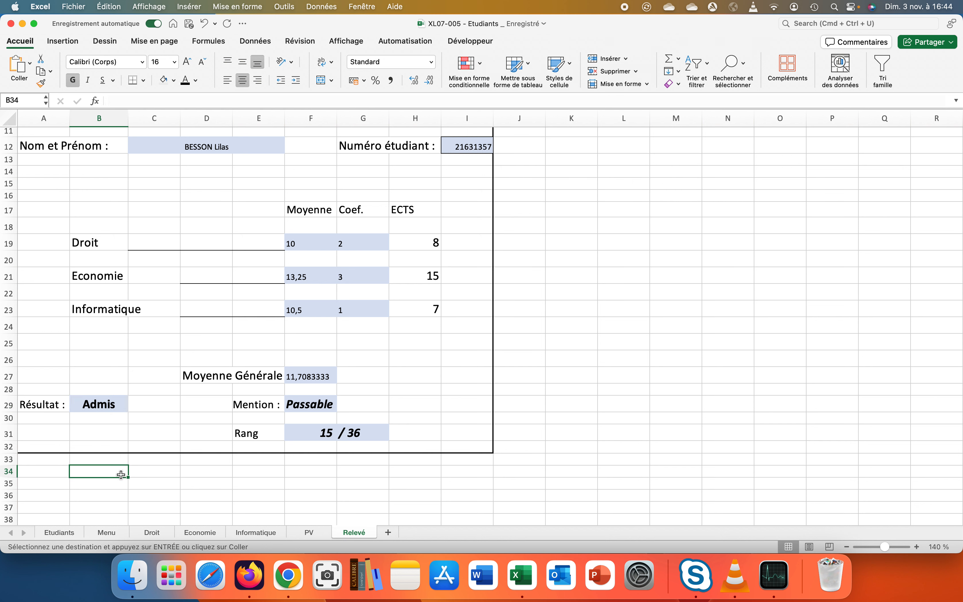
pyautogui.click(92, 404)
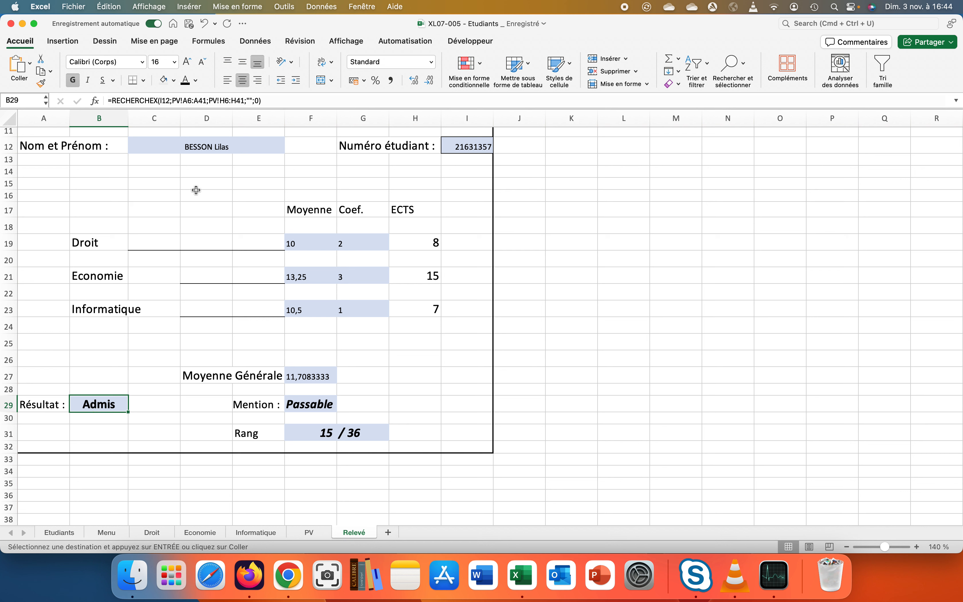
pyautogui.click(468, 82)
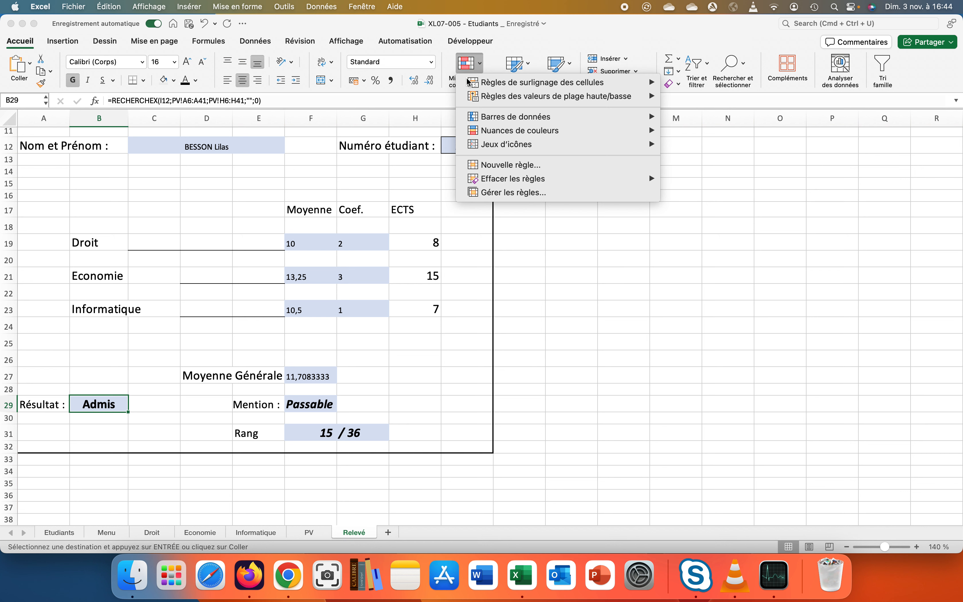
pyautogui.click(497, 165)
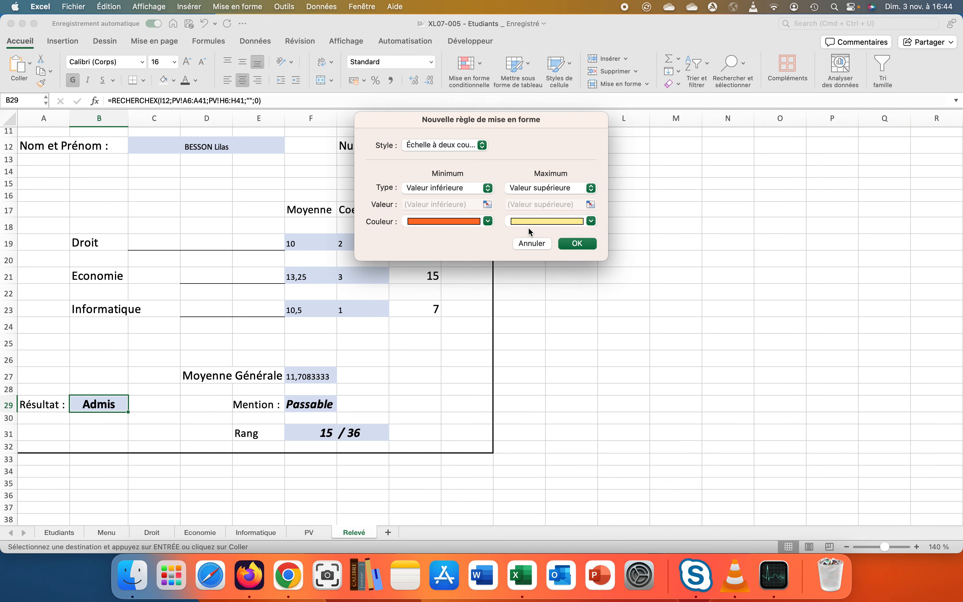
pyautogui.click(532, 244)
# Step: Add a conditional formatting rule to B29 that gives the cell a custom light green fill when its value equals Admis
pyautogui.click(471, 69)
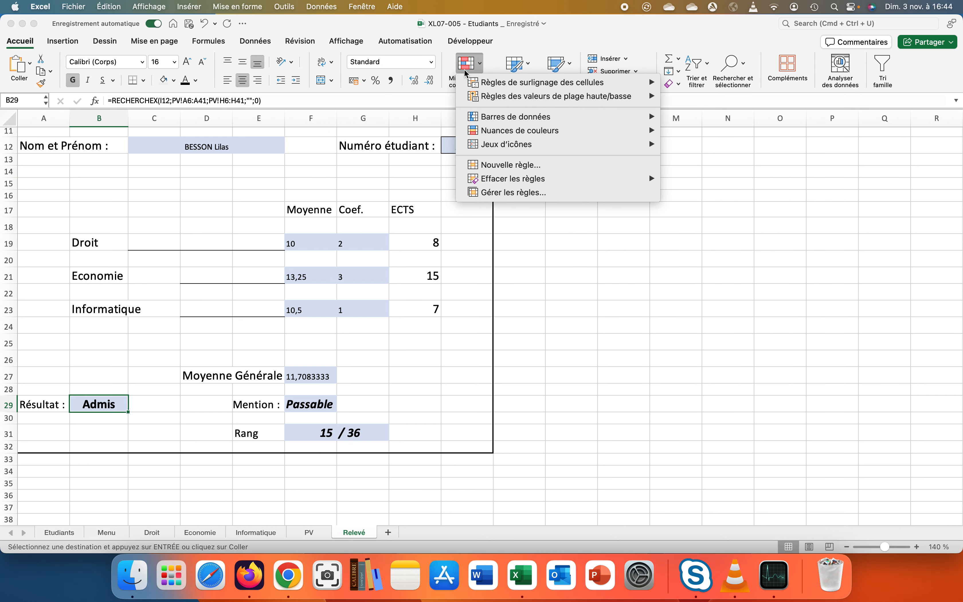
pyautogui.moveTo(495, 83)
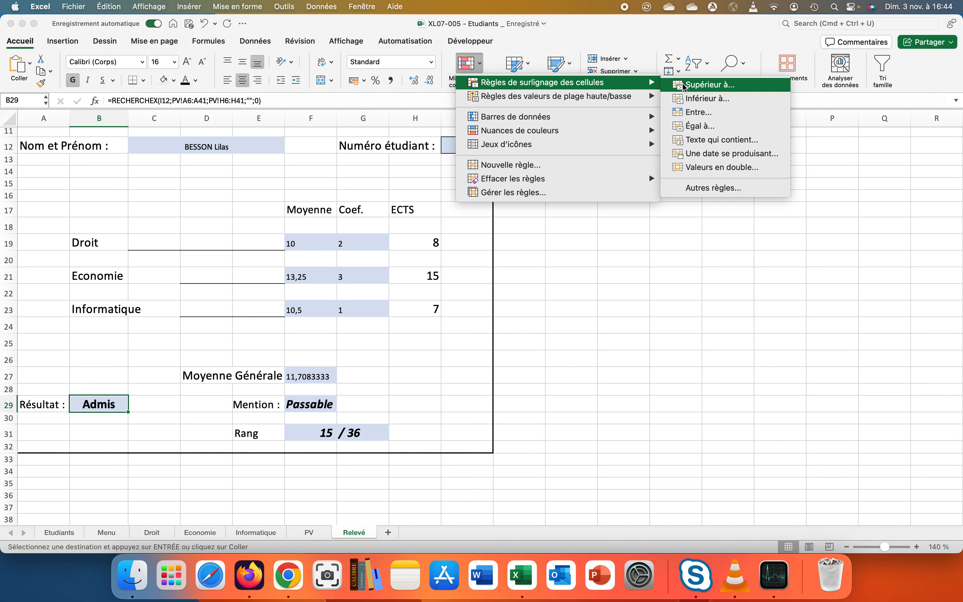
pyautogui.click(694, 126)
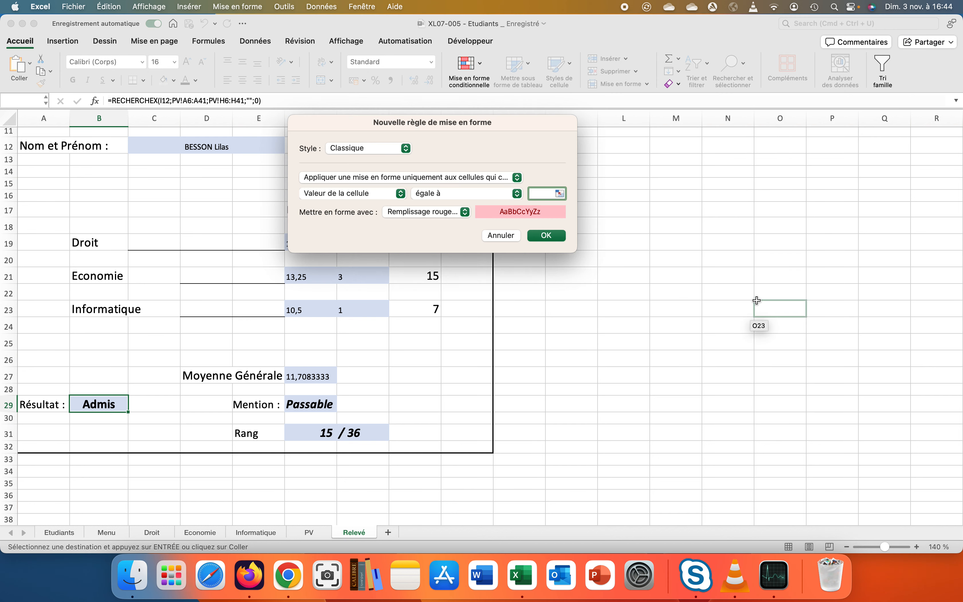
pyautogui.write('Admis')
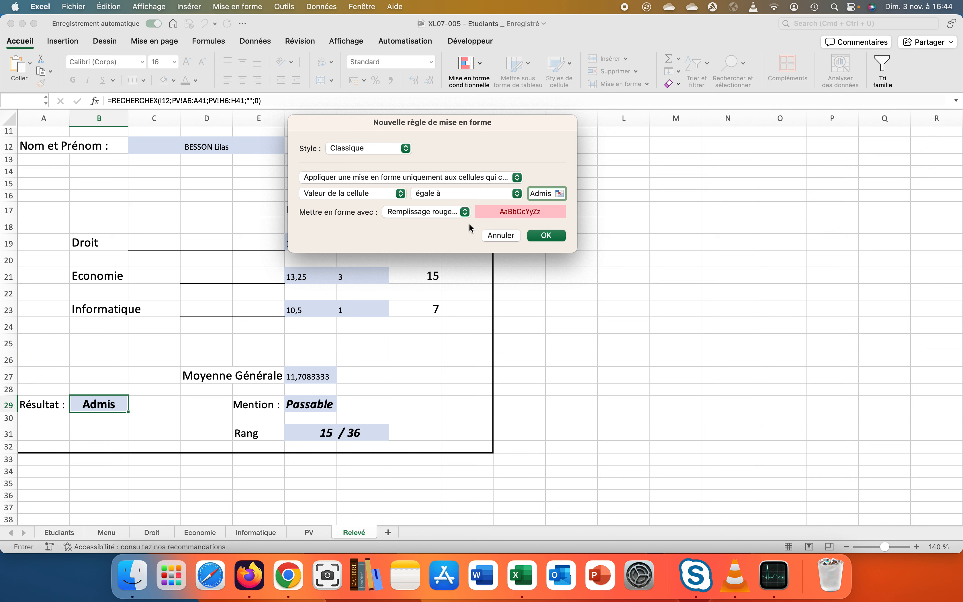
pyautogui.click(466, 211)
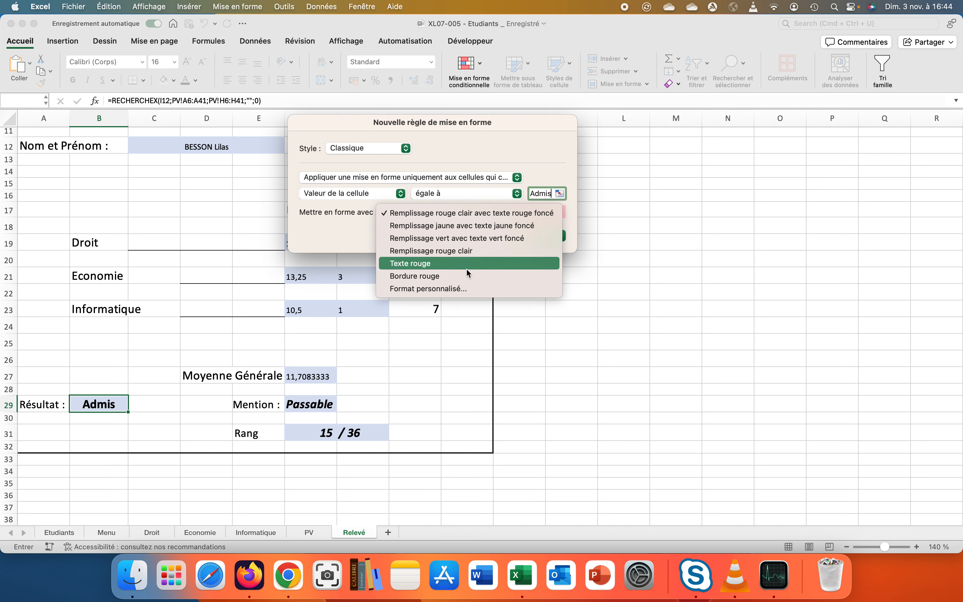
pyautogui.click(462, 285)
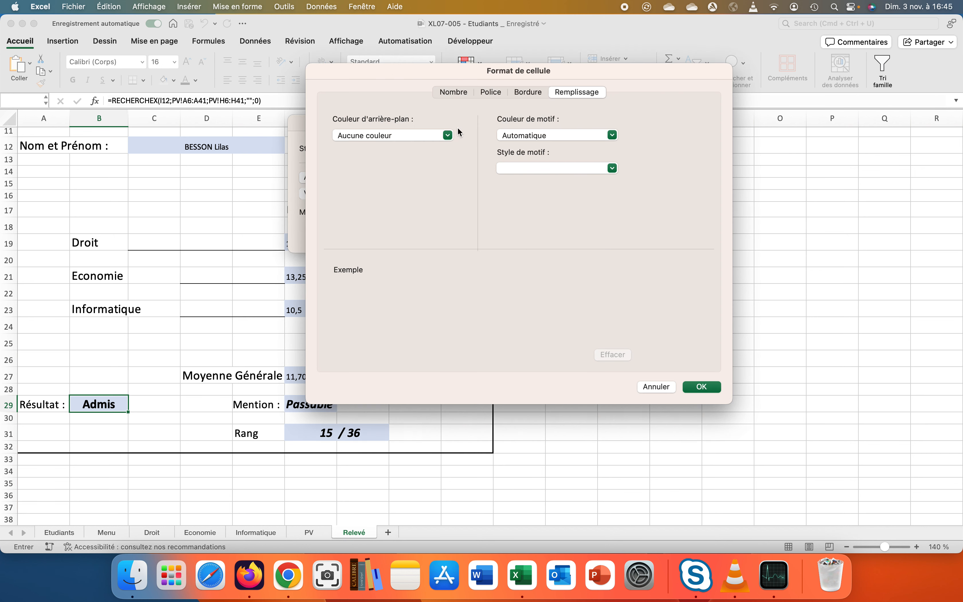
pyautogui.click(448, 136)
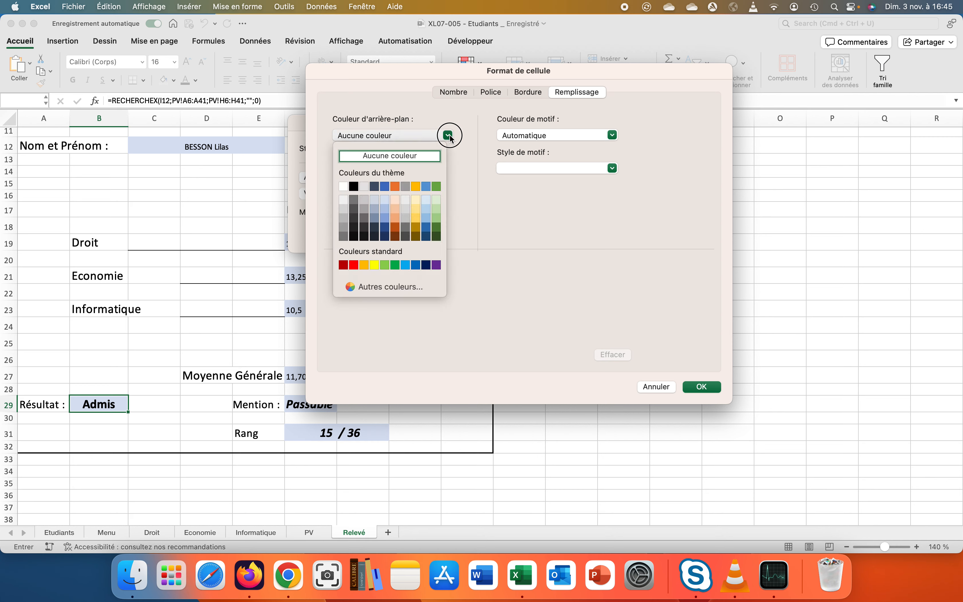
pyautogui.click(435, 209)
pyautogui.click(691, 389)
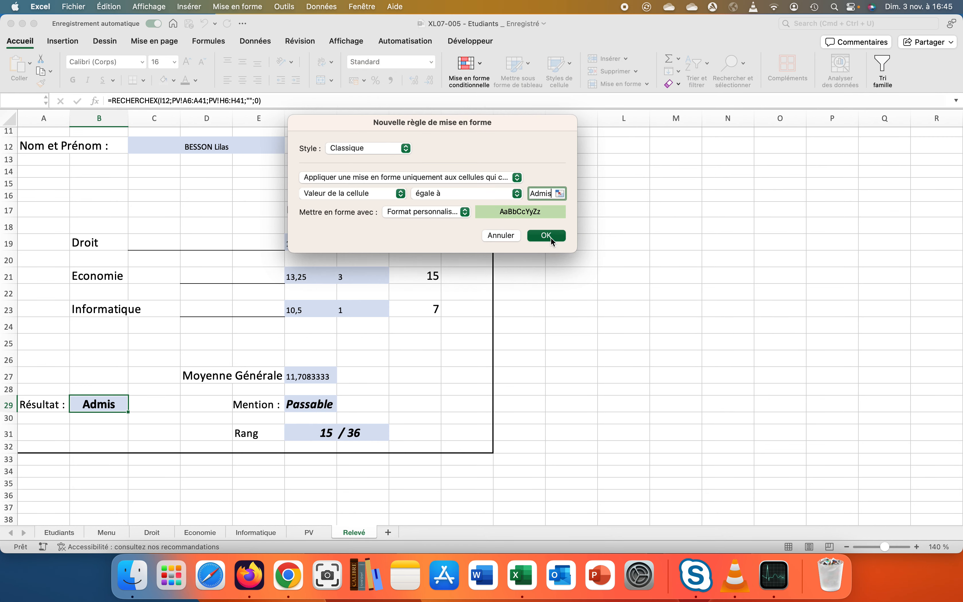
pyautogui.click(546, 235)
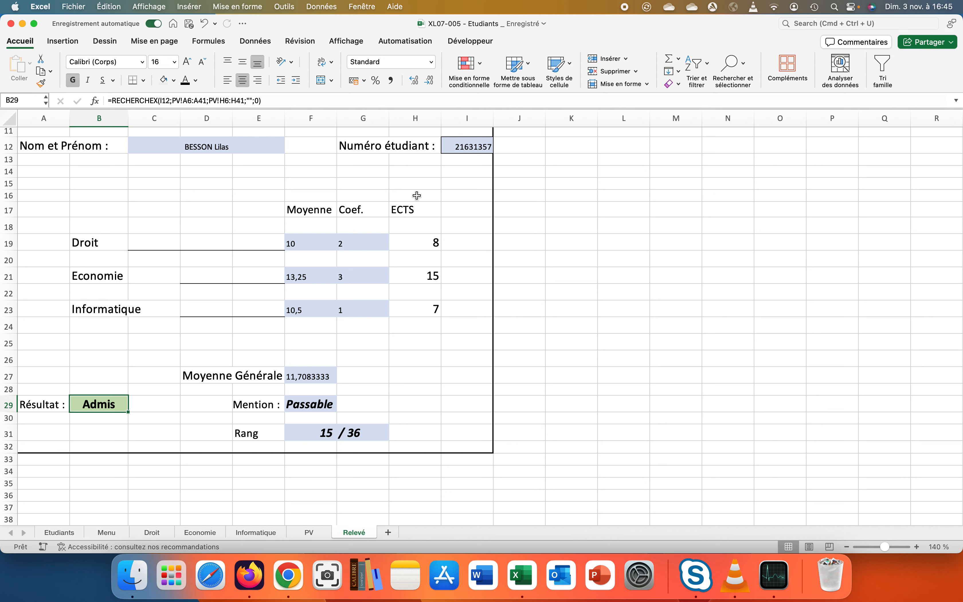
# Step: Add a second conditional formatting rule to B29 with a custom pale orange fill when its value equals Ajourné
pyautogui.click(473, 81)
pyautogui.moveTo(483, 84)
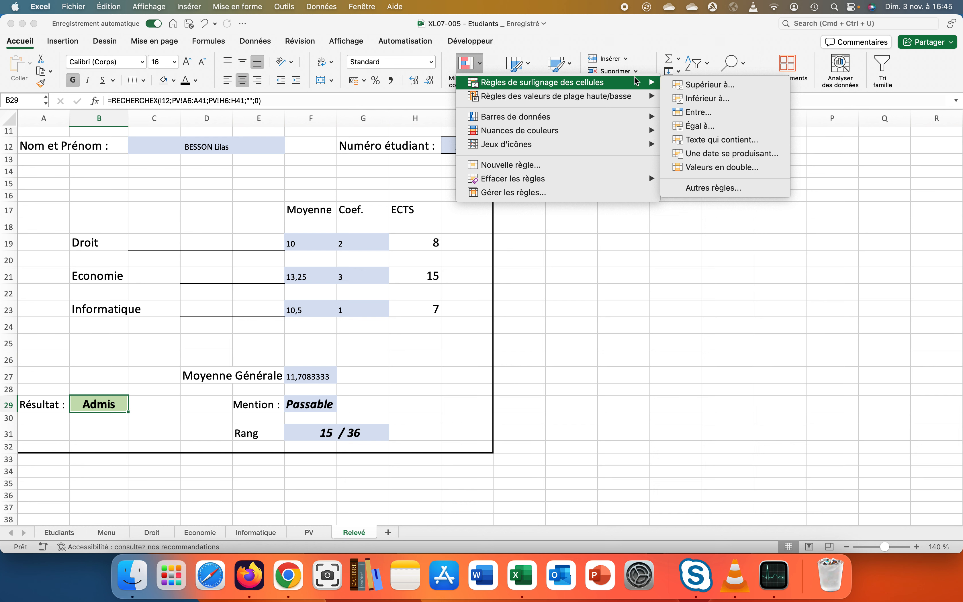
pyautogui.click(704, 126)
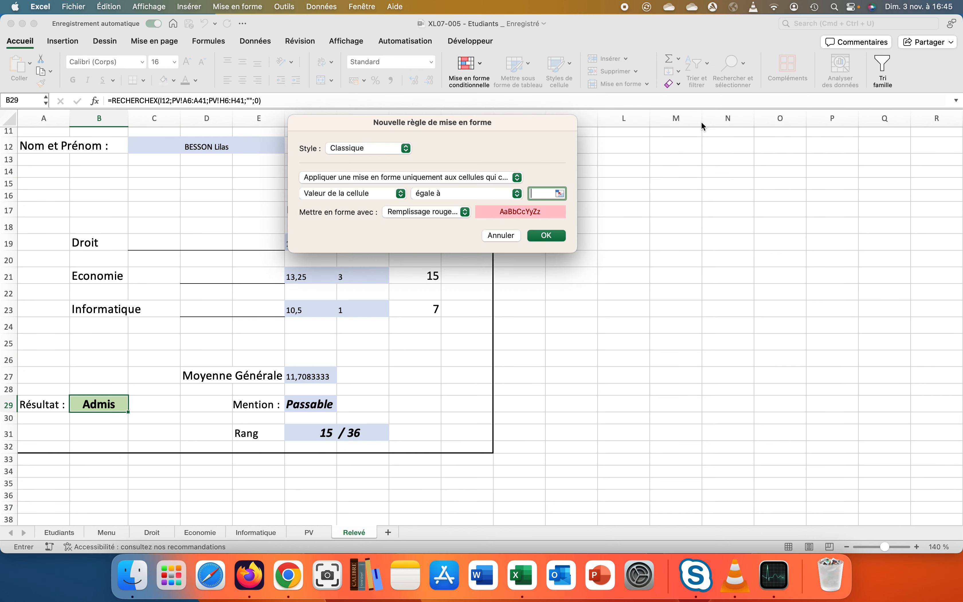
pyautogui.write('Aj')
pyautogui.write('ourné')
pyautogui.click(469, 217)
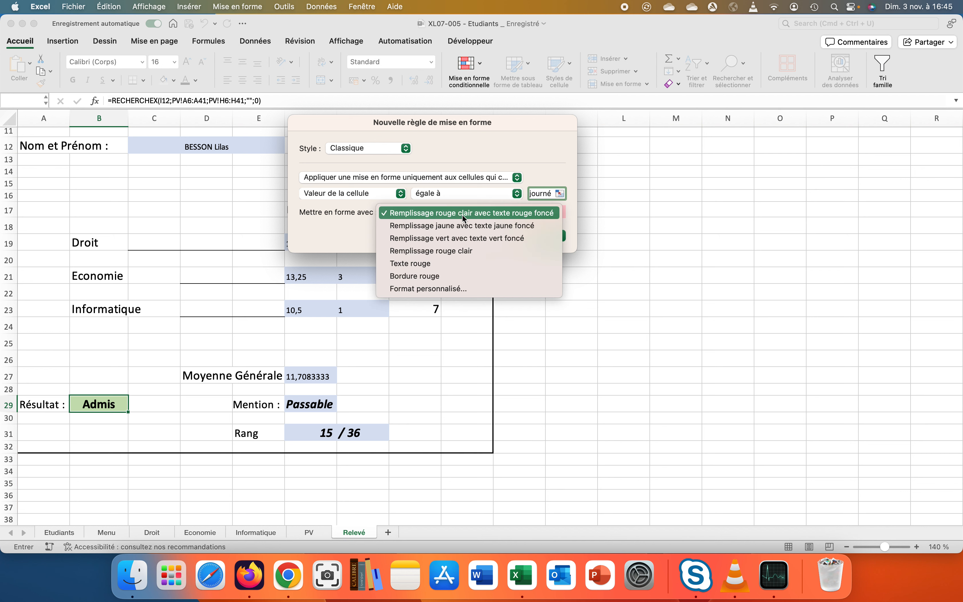
pyautogui.click(461, 287)
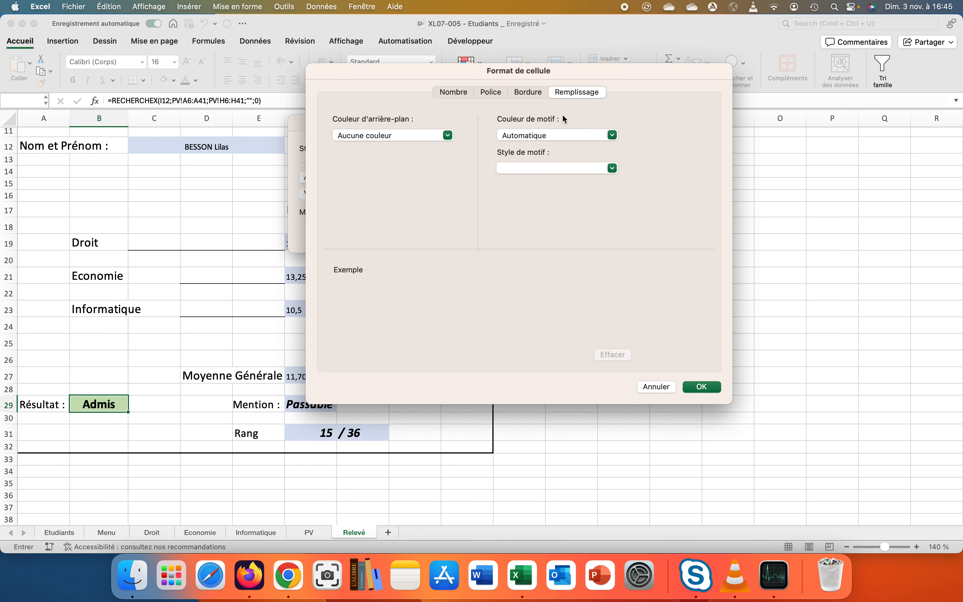
pyautogui.click(450, 137)
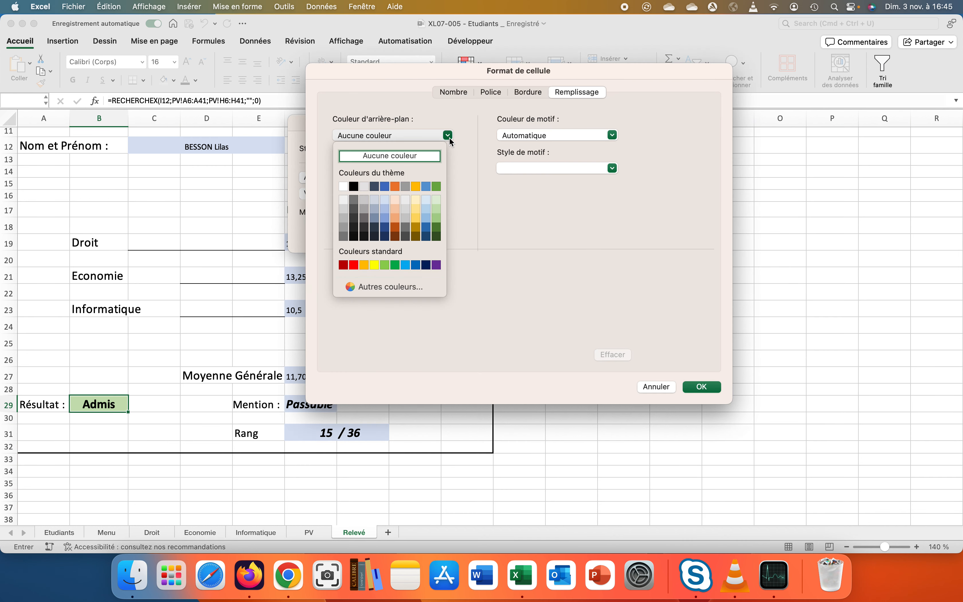
pyautogui.click(395, 199)
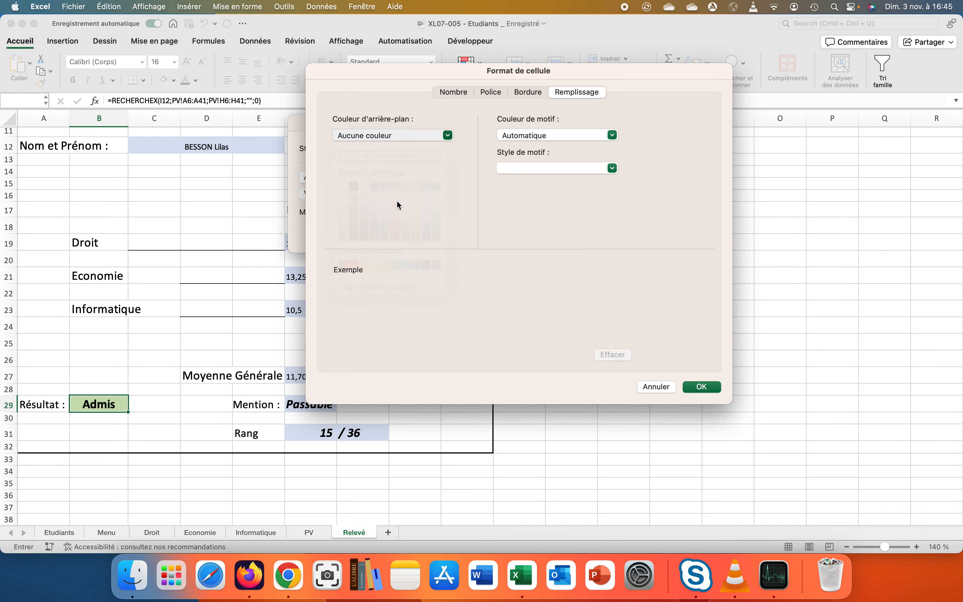
pyautogui.click(697, 386)
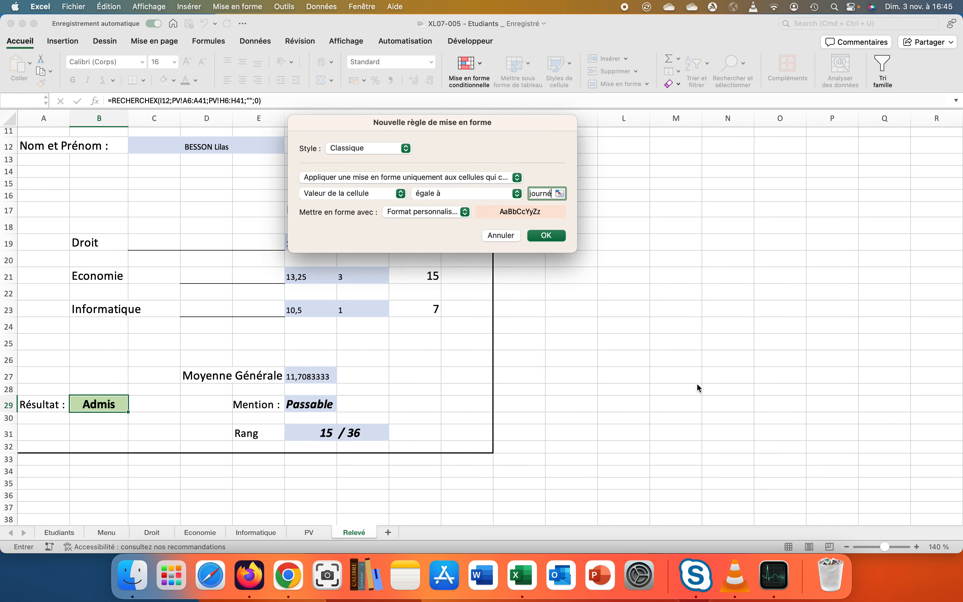
pyautogui.click(554, 236)
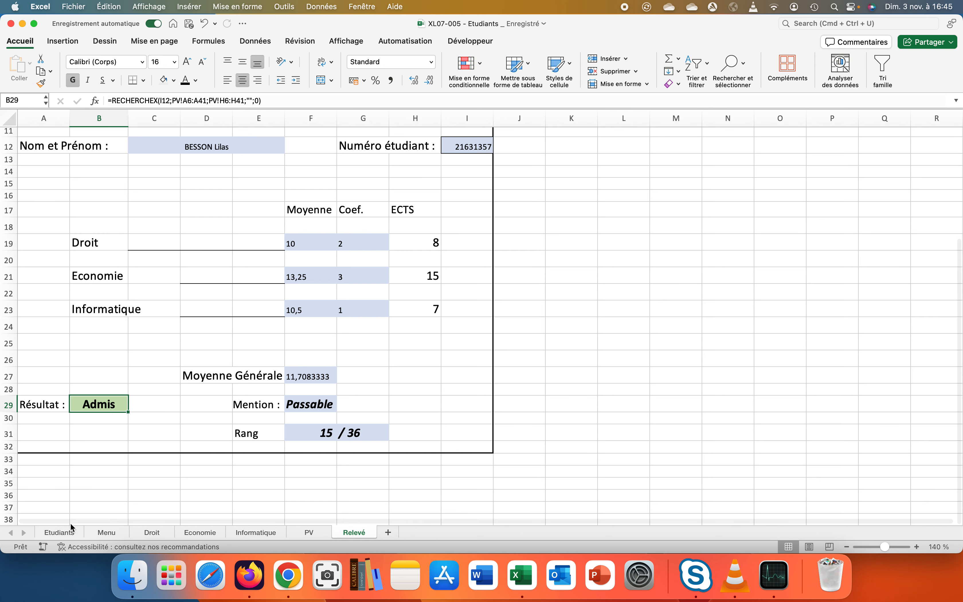
# Step: Try to copy the last student's number from A41 of the PV sheet into I12 of Relevé
pyautogui.click(59, 532)
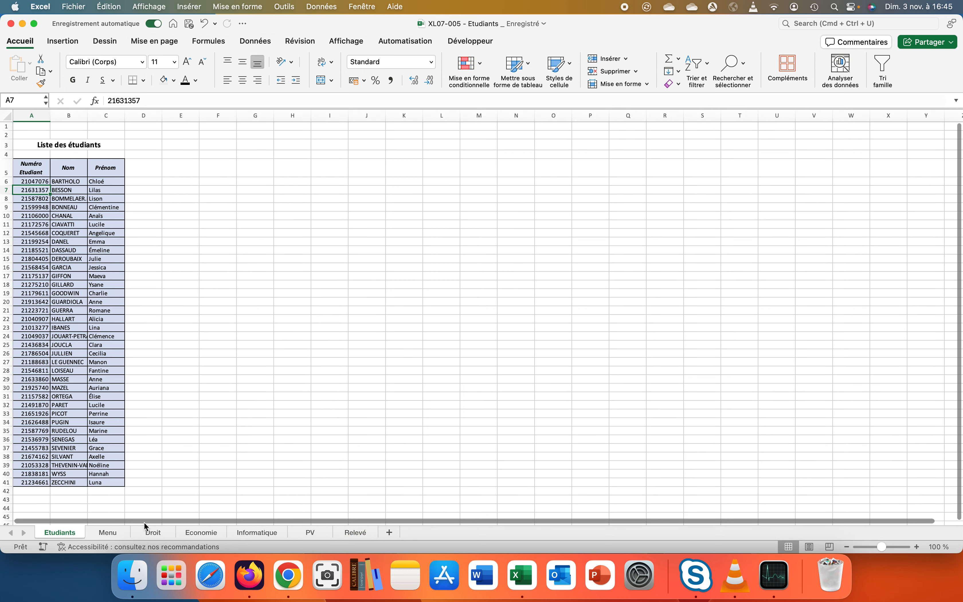
pyautogui.click(305, 533)
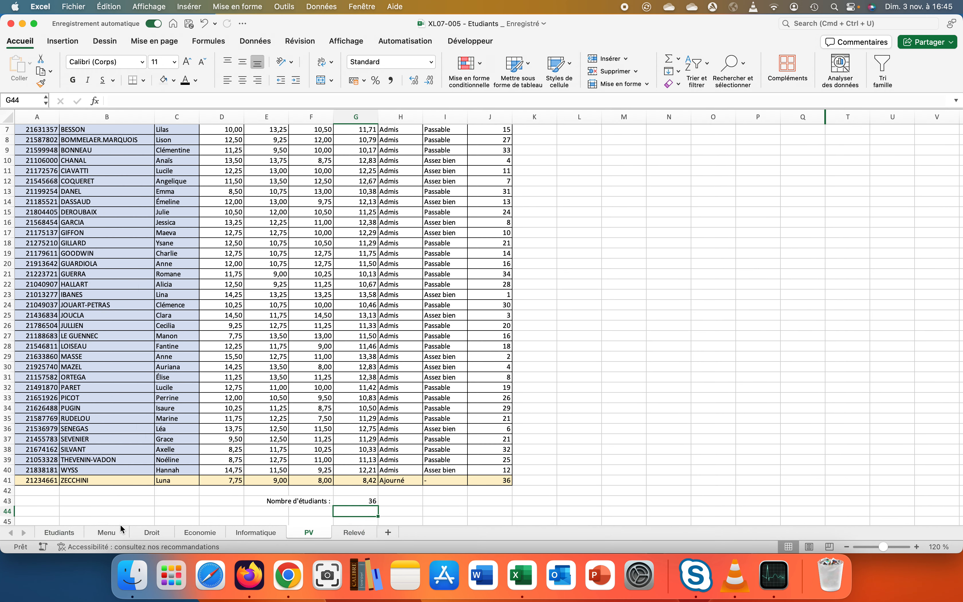
pyautogui.click(31, 482)
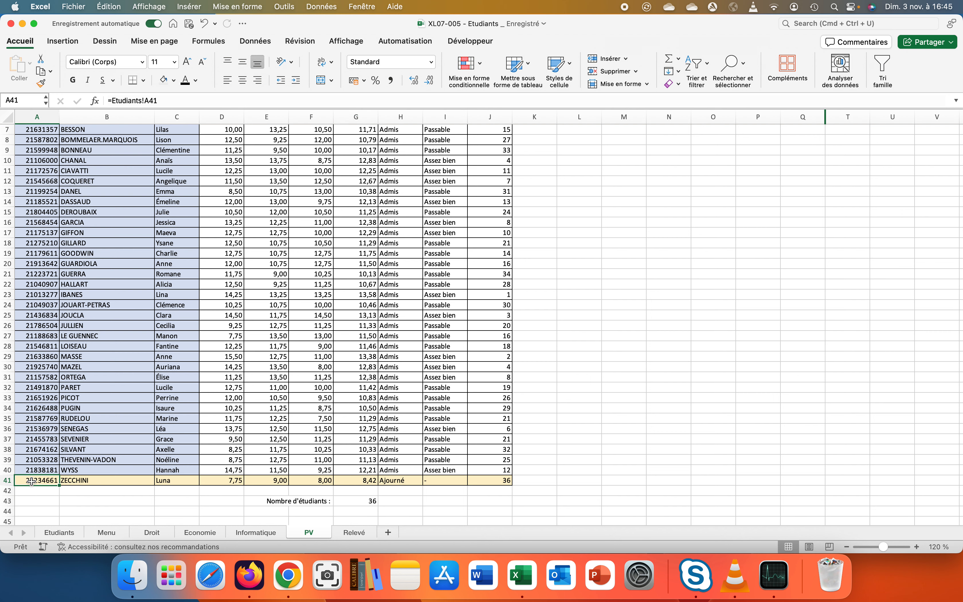
pyautogui.press('super+c')
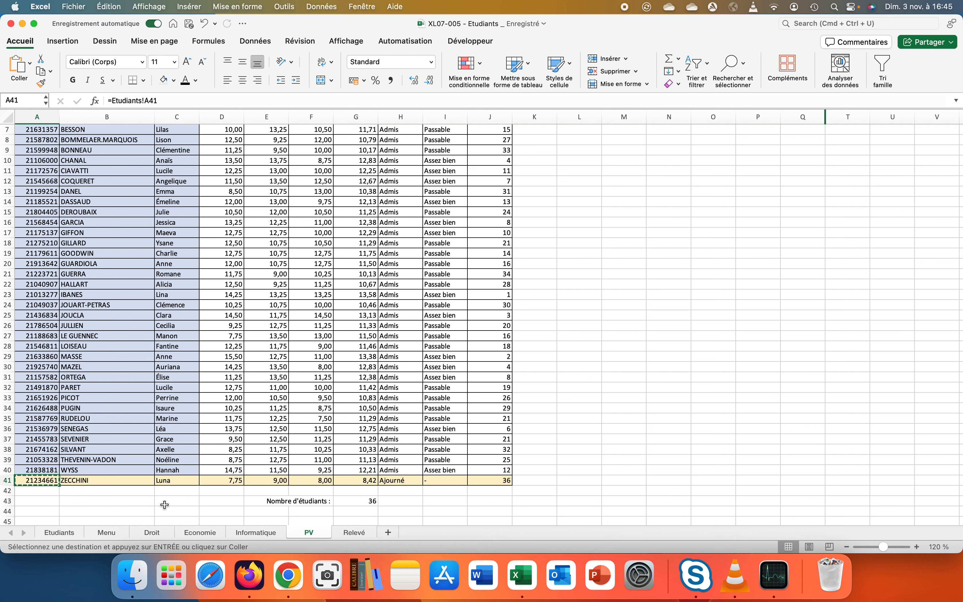
pyautogui.click(347, 533)
pyautogui.click(459, 149)
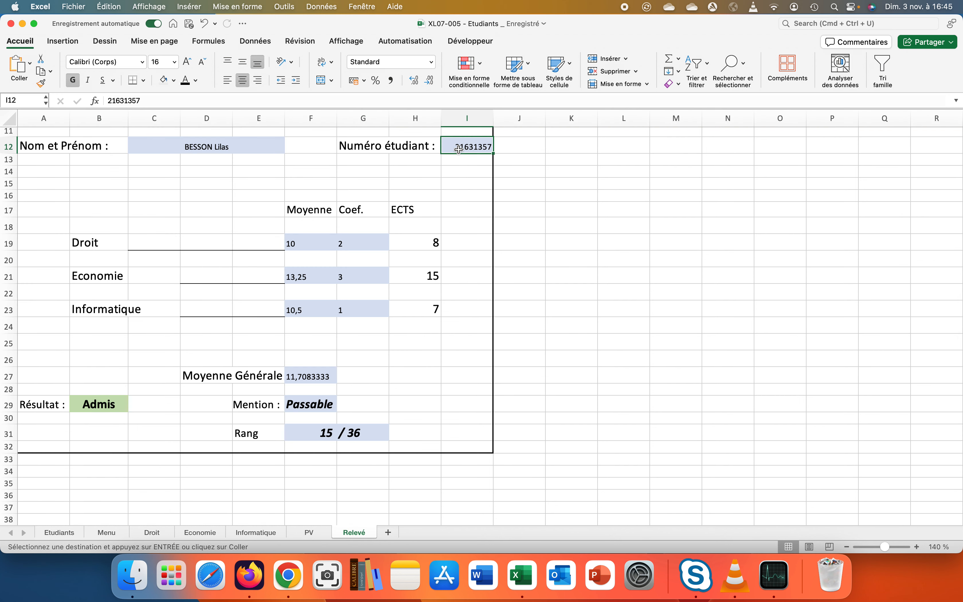
pyautogui.press('super+v')
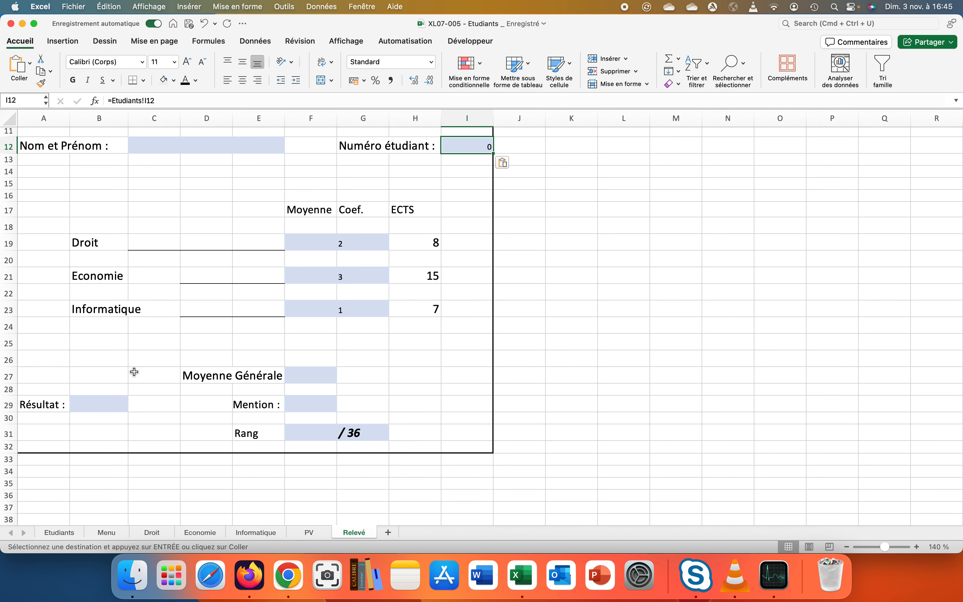
# Step: Copy the last student's number from A41 of the Etudiants sheet into I12 of Relevé and check the resulting transcript
pyautogui.click(56, 532)
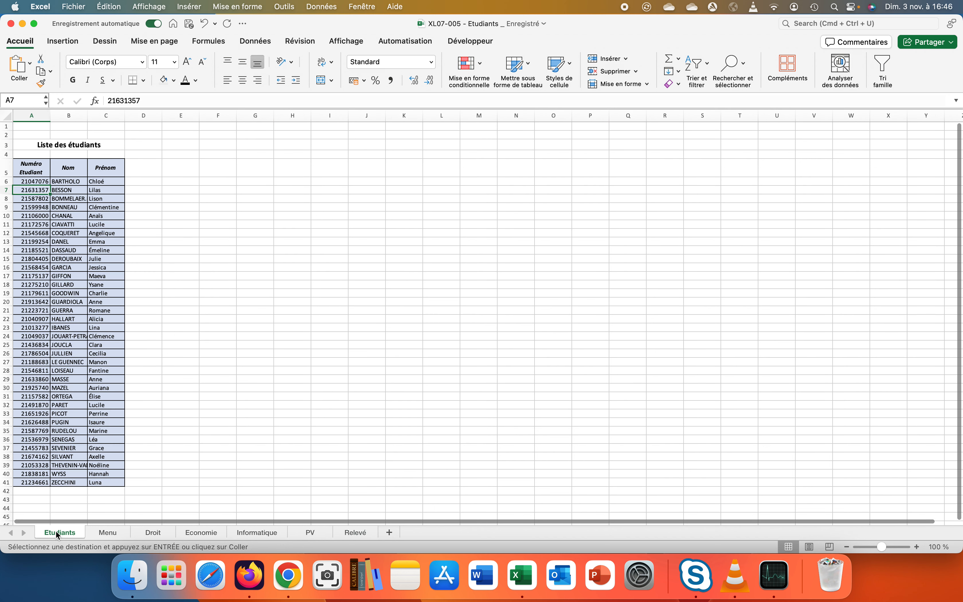
pyautogui.click(35, 483)
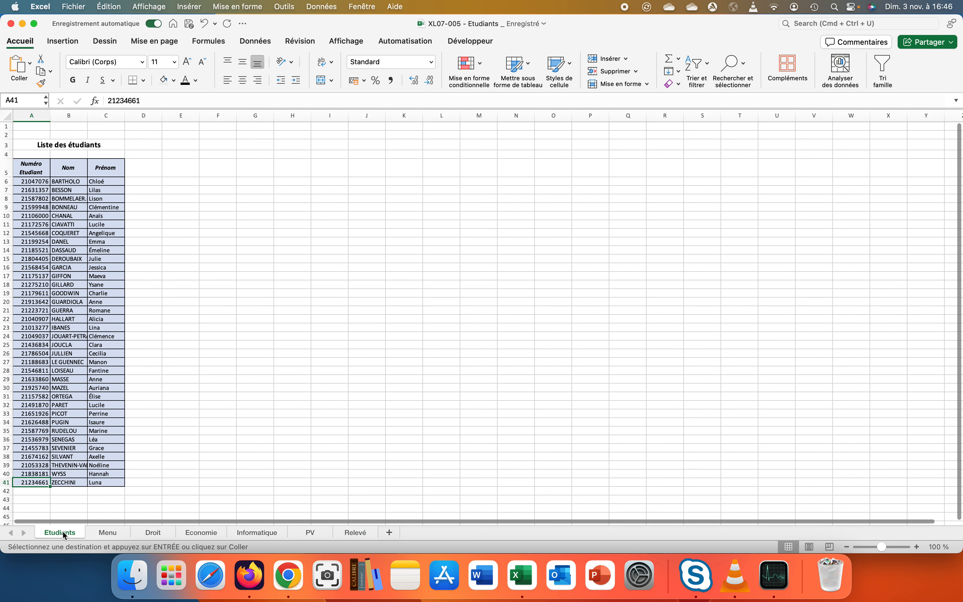
pyautogui.press('super+c')
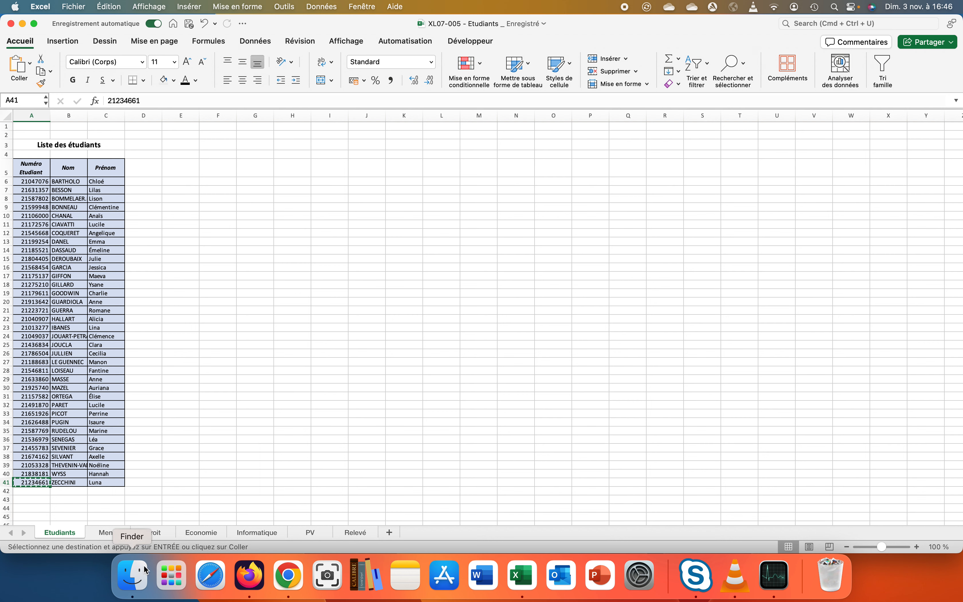
pyautogui.click(356, 533)
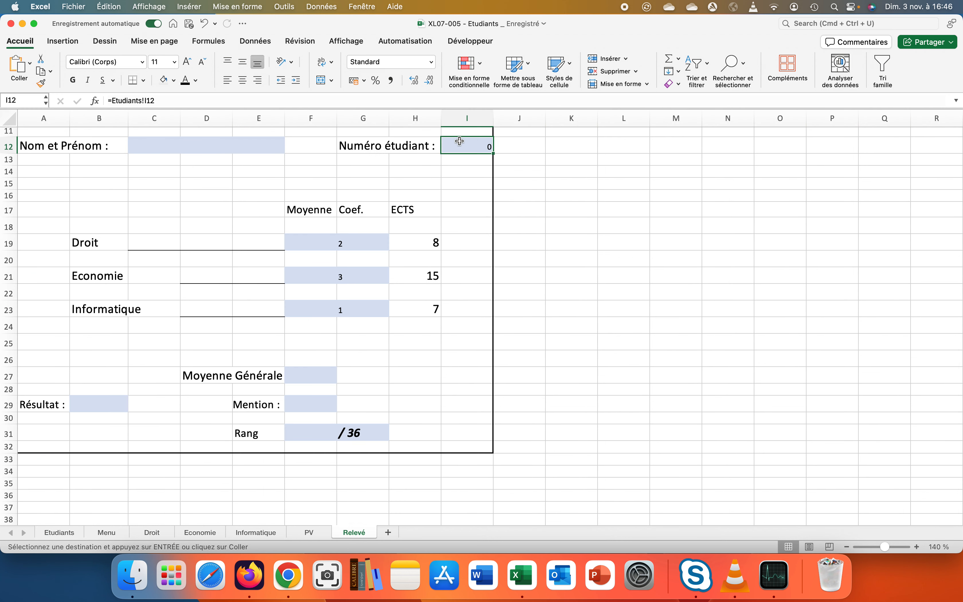
pyautogui.press('super+v')
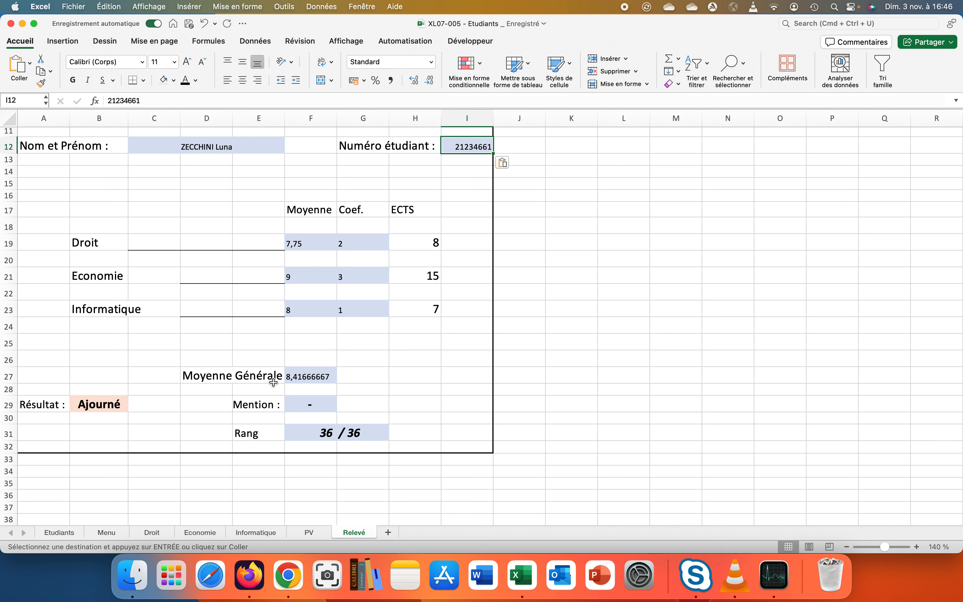
pyautogui.scroll(5, 325, 374)
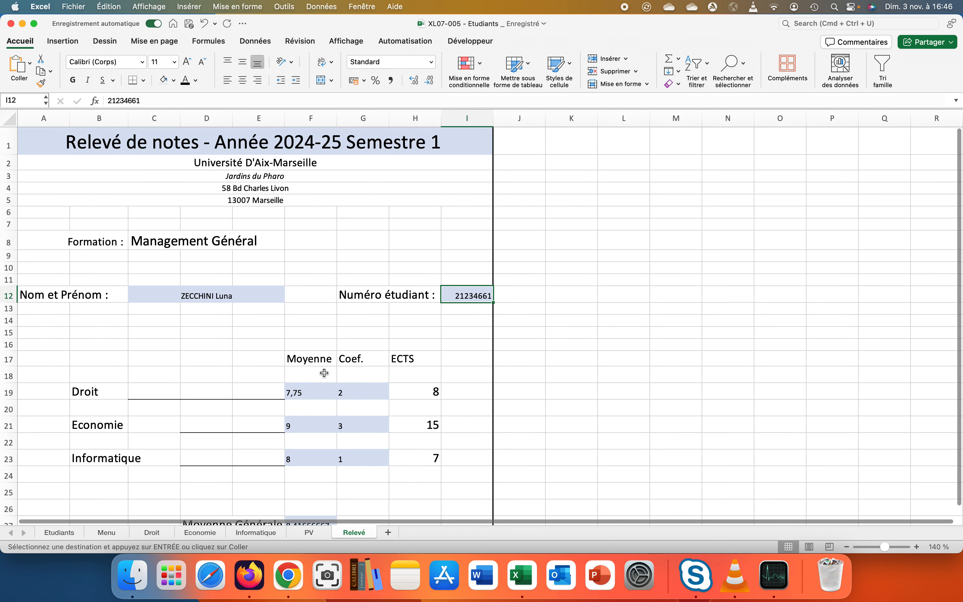
pyautogui.scroll(-3, 325, 374)
pyautogui.scroll(1, 325, 374)
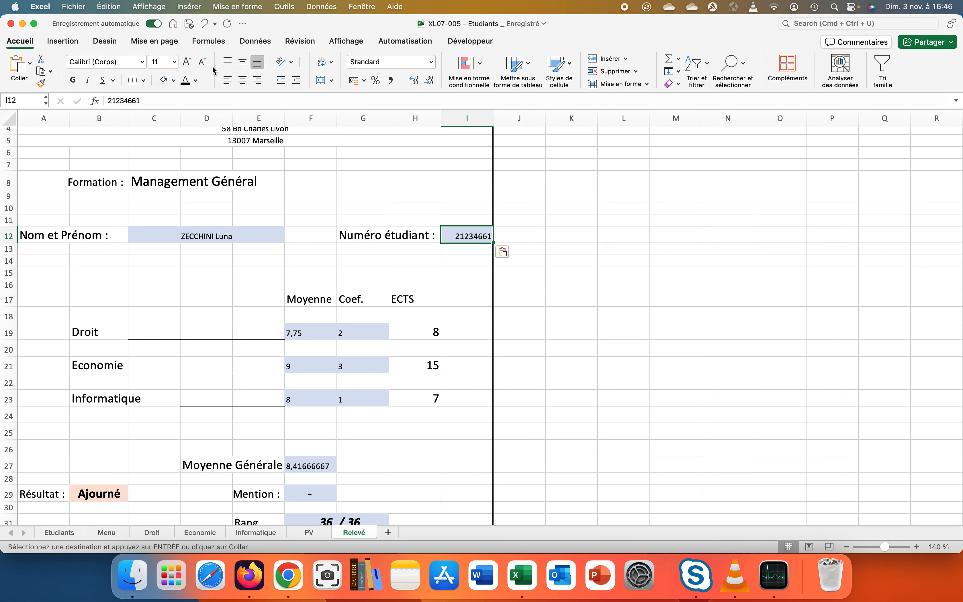
# Step: Add list data validation with an in-cell drop-down to I12, sourced from =PV!$A$6:$A$41, keeping the Stop error alert
pyautogui.click(256, 41)
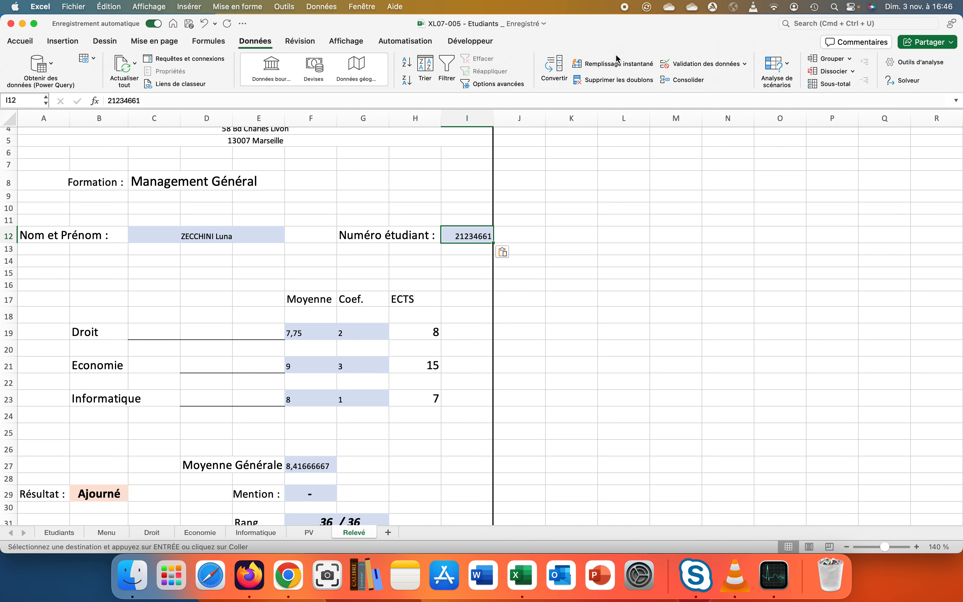
pyautogui.click(719, 65)
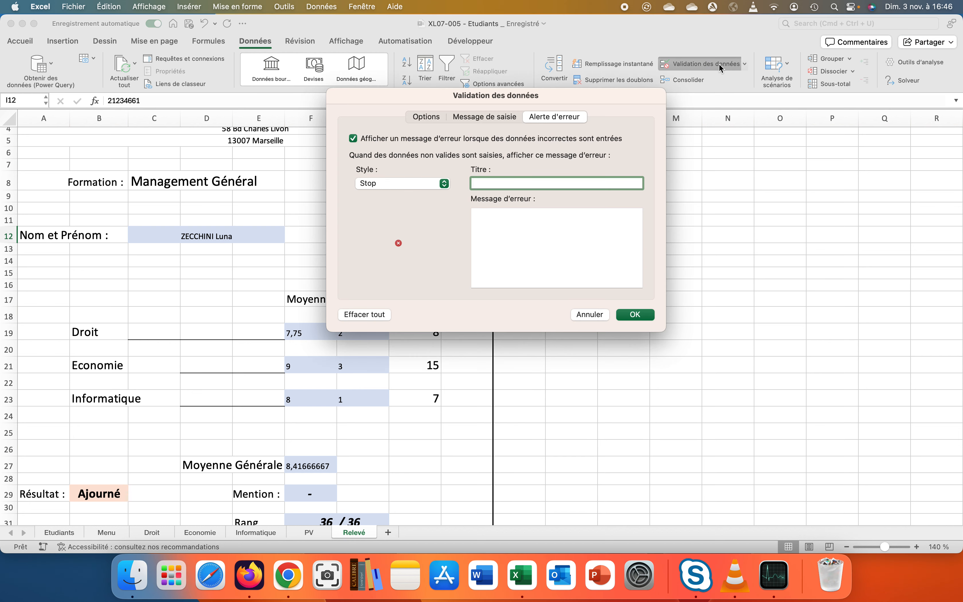
pyautogui.click(417, 116)
pyautogui.click(480, 168)
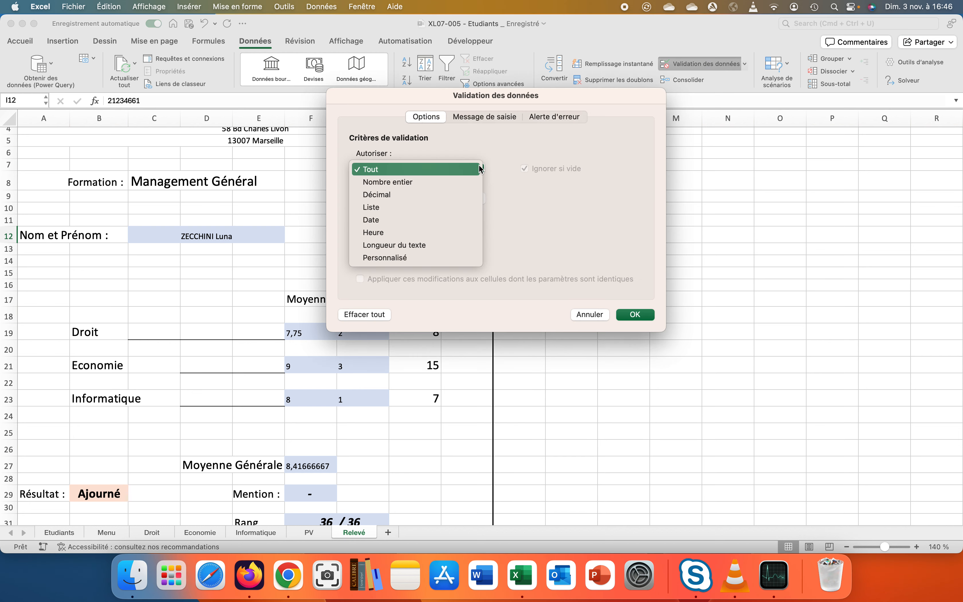
pyautogui.click(433, 208)
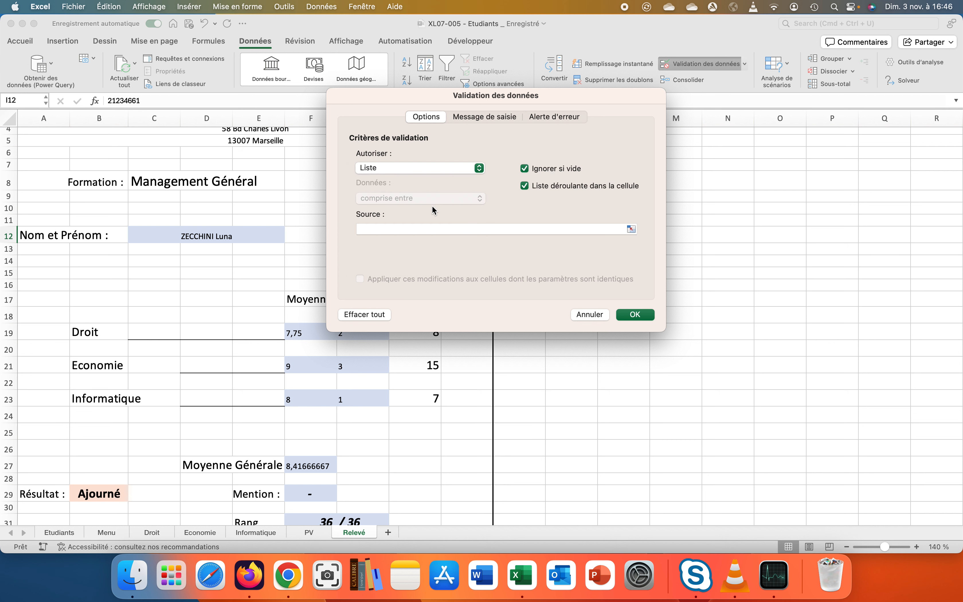
pyautogui.click(532, 229)
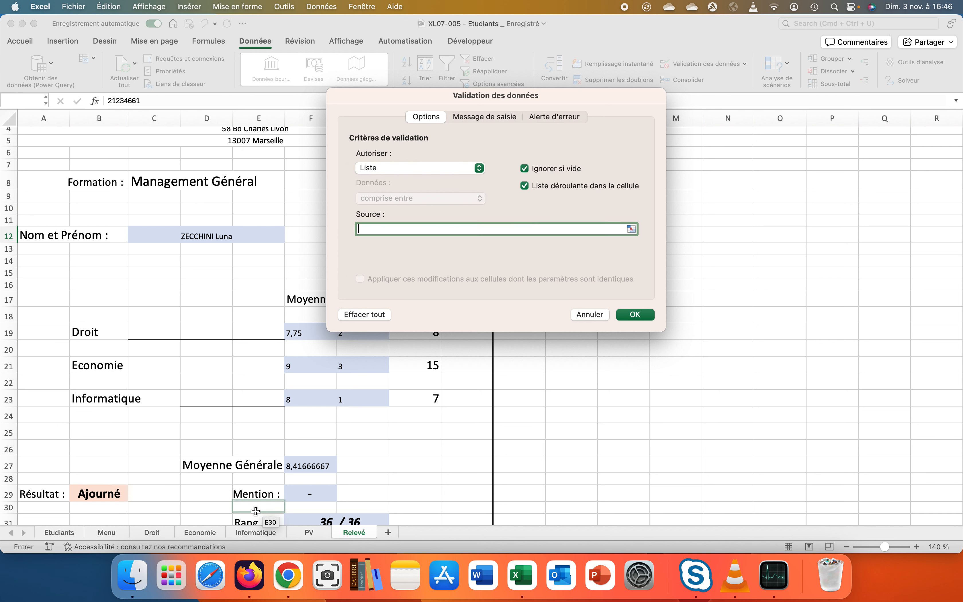
pyautogui.click(292, 534)
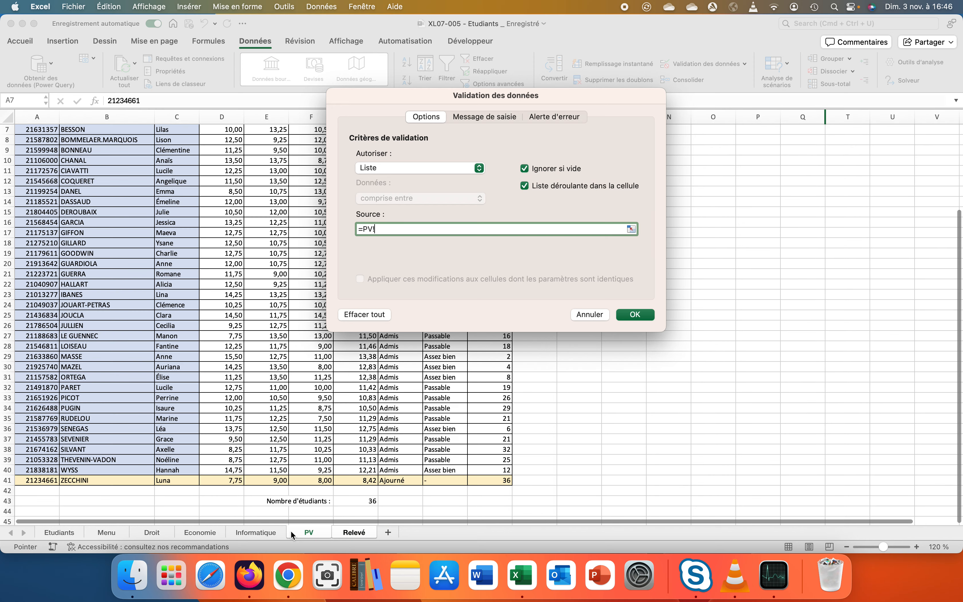
pyautogui.scroll(10, 19, 278)
pyautogui.click(24, 207)
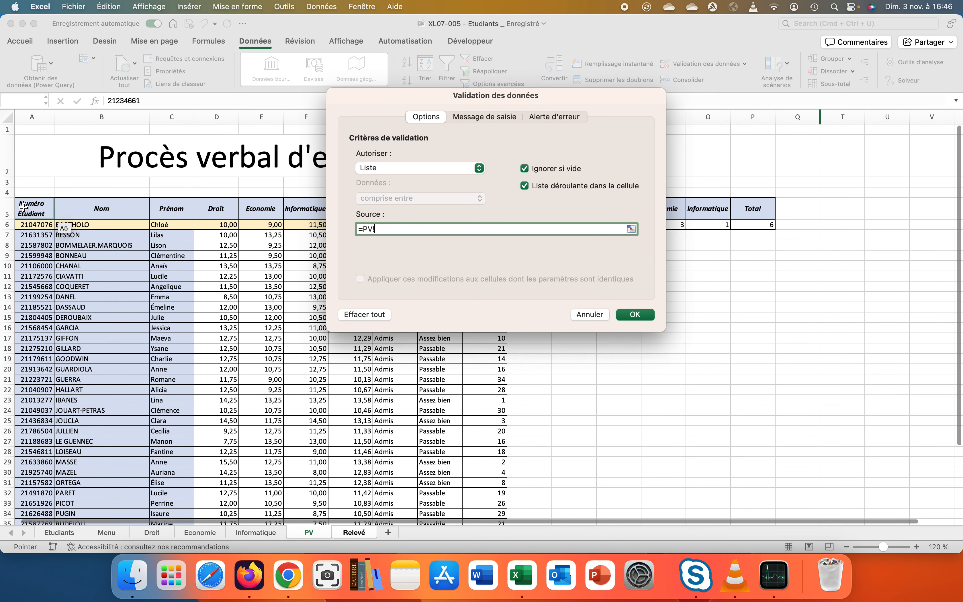
pyautogui.moveTo(26, 221); pyautogui.dragTo(28, 491)
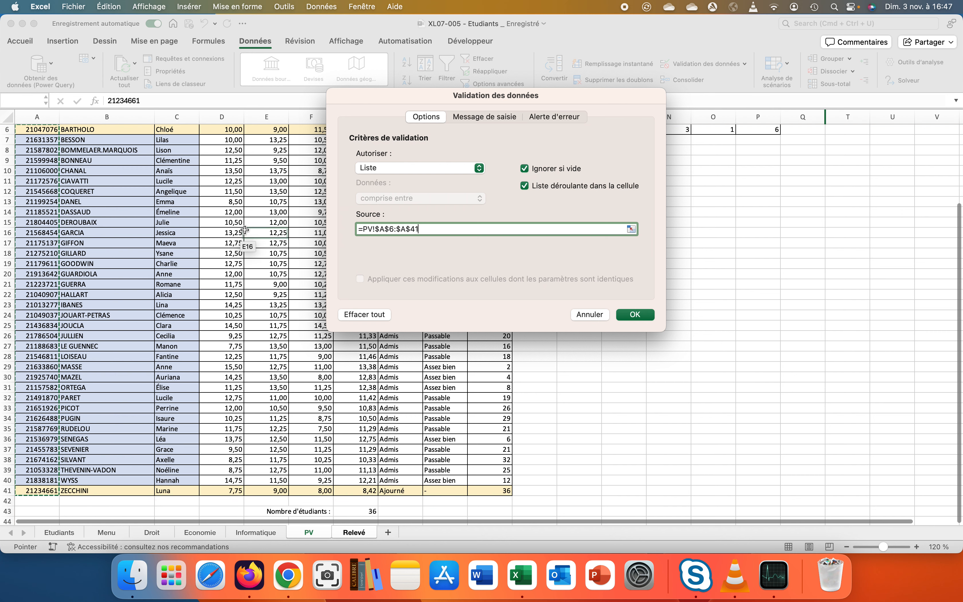
pyautogui.click(536, 117)
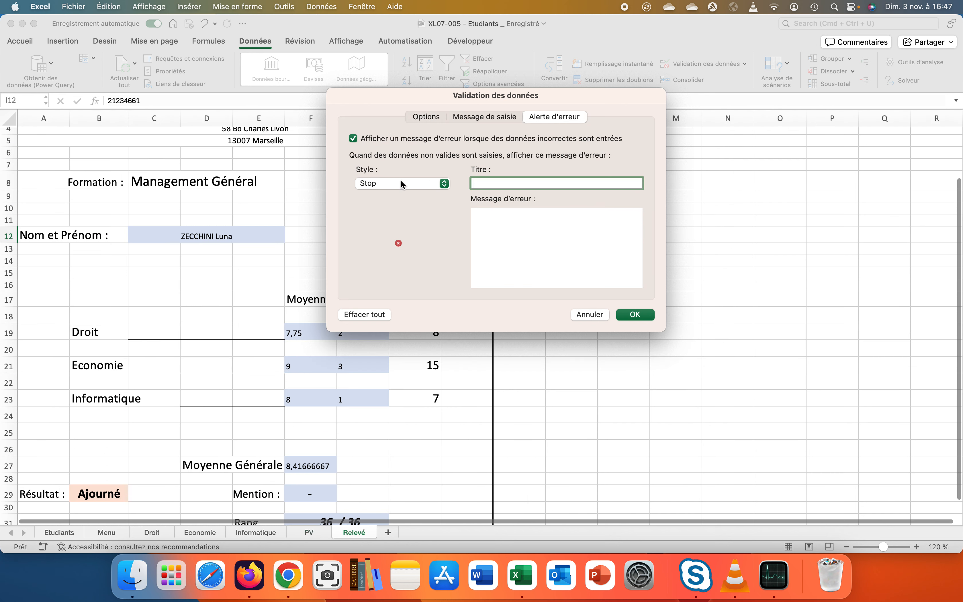
pyautogui.click(643, 317)
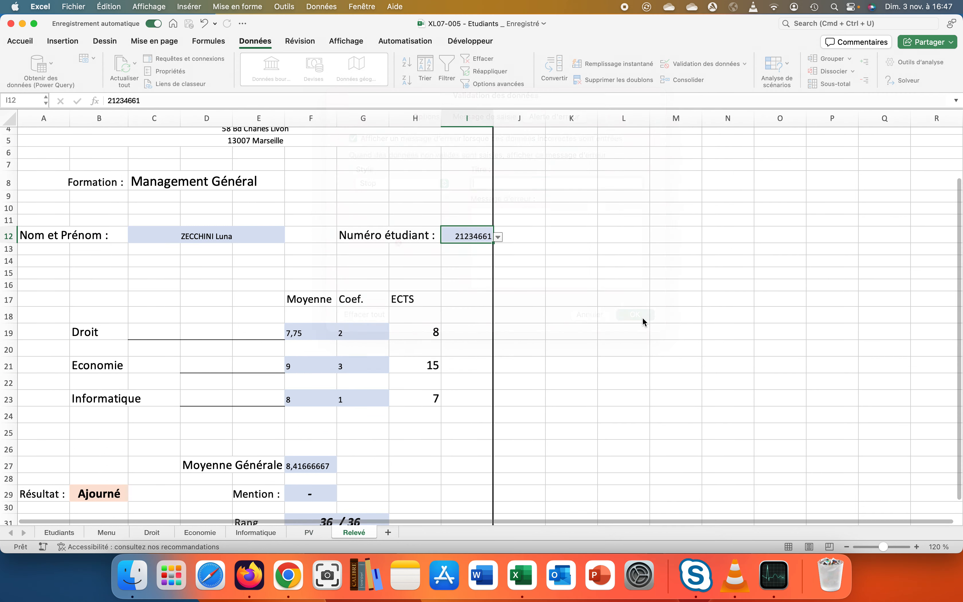
# Step: Choose the seventh student number from the drop-down list in I12 to test the transcript
pyautogui.click(498, 238)
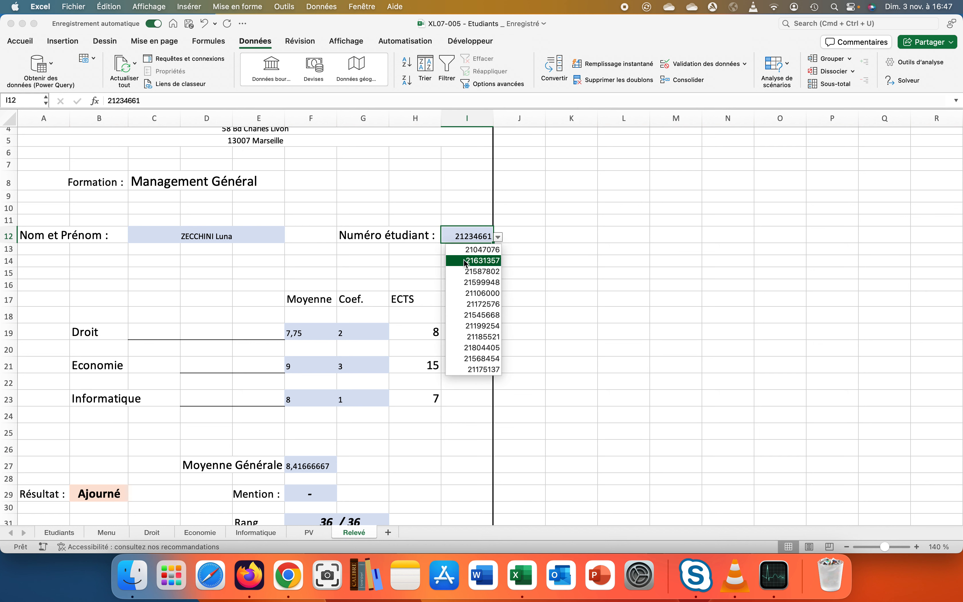
pyautogui.click(473, 315)
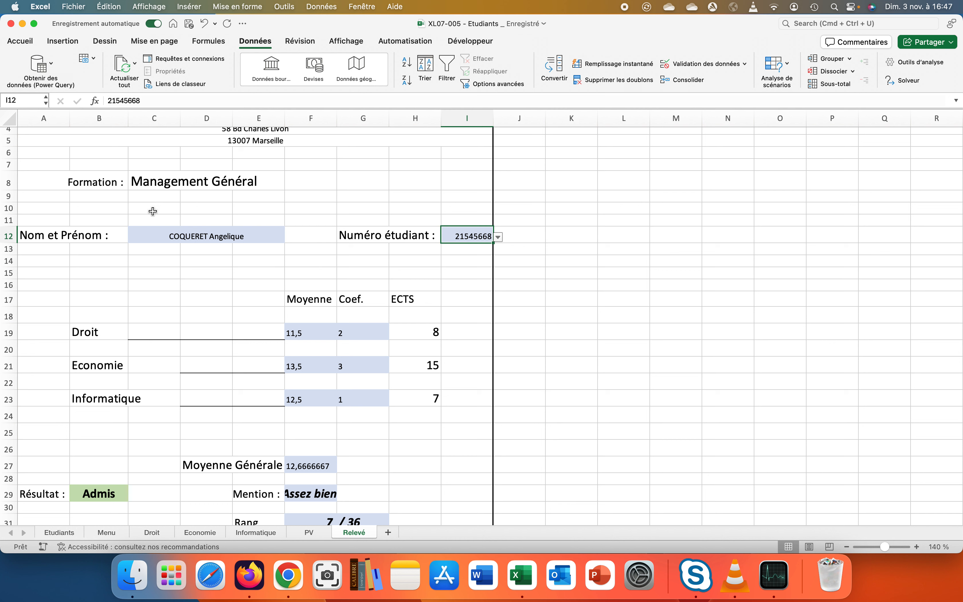
# Step: Merge the Mention result cell F29 with G29 and left-align its content
pyautogui.click(310, 494)
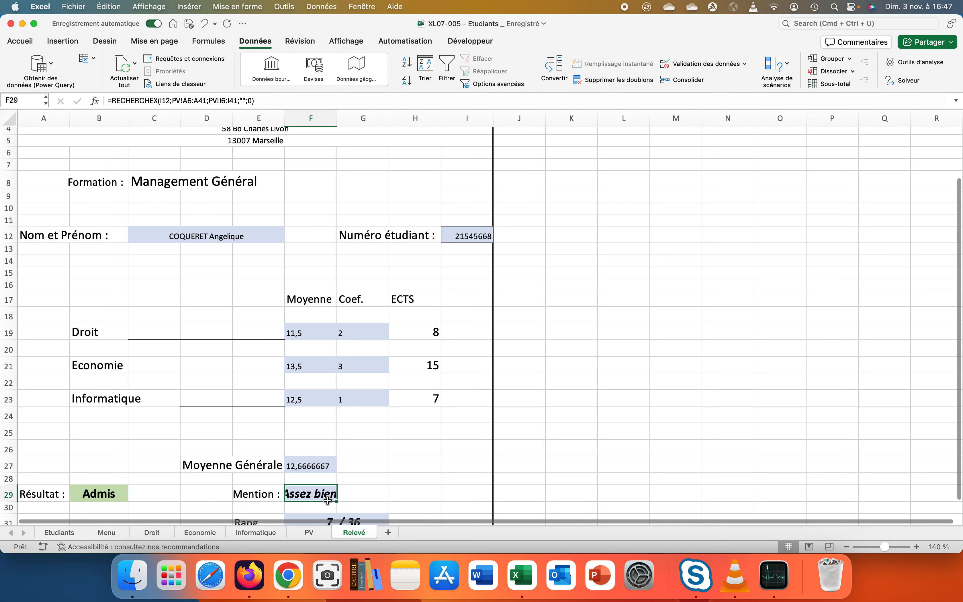
pyautogui.click(20, 41)
pyautogui.click(227, 80)
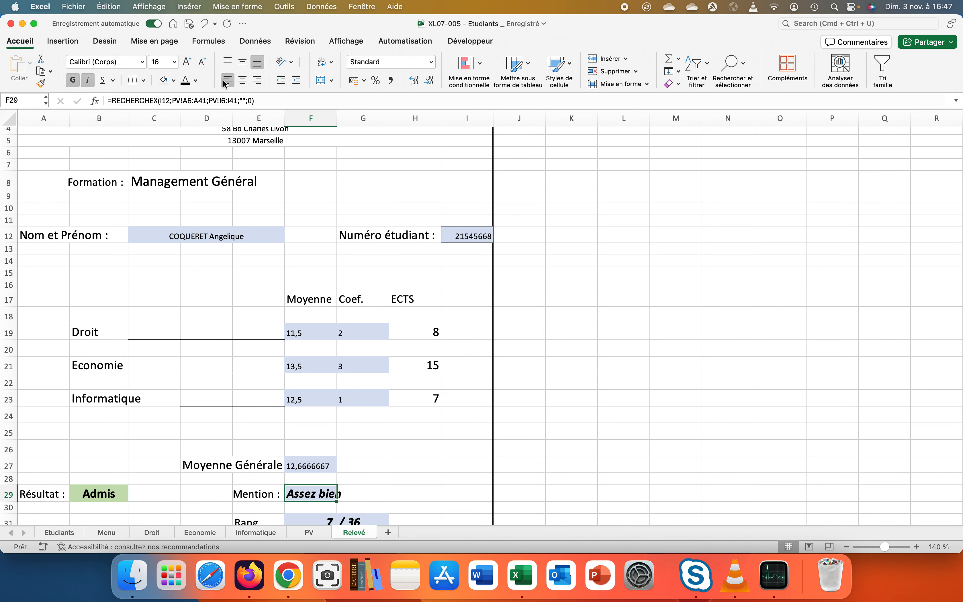
pyautogui.click(365, 387)
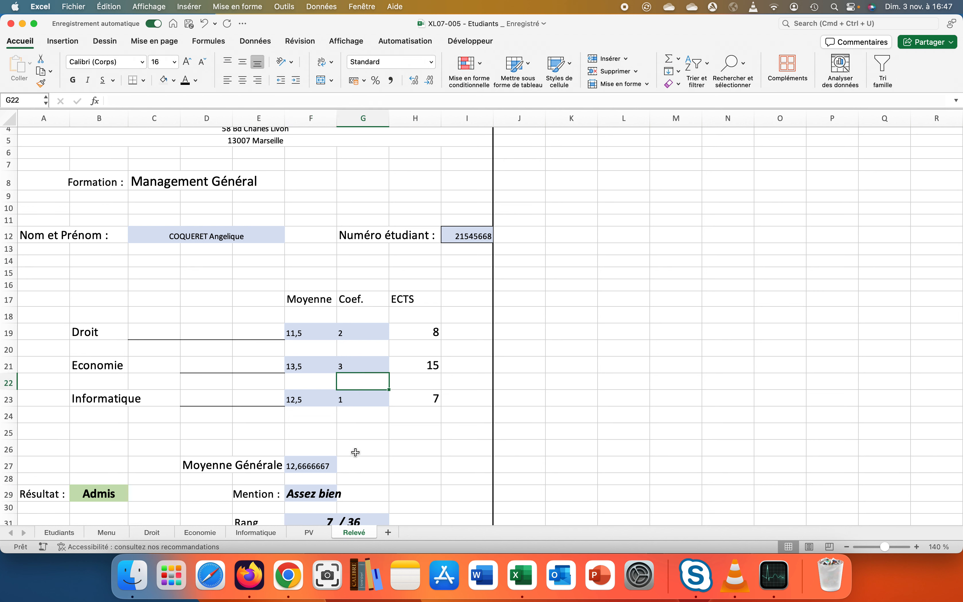
pyautogui.moveTo(328, 492); pyautogui.dragTo(362, 493)
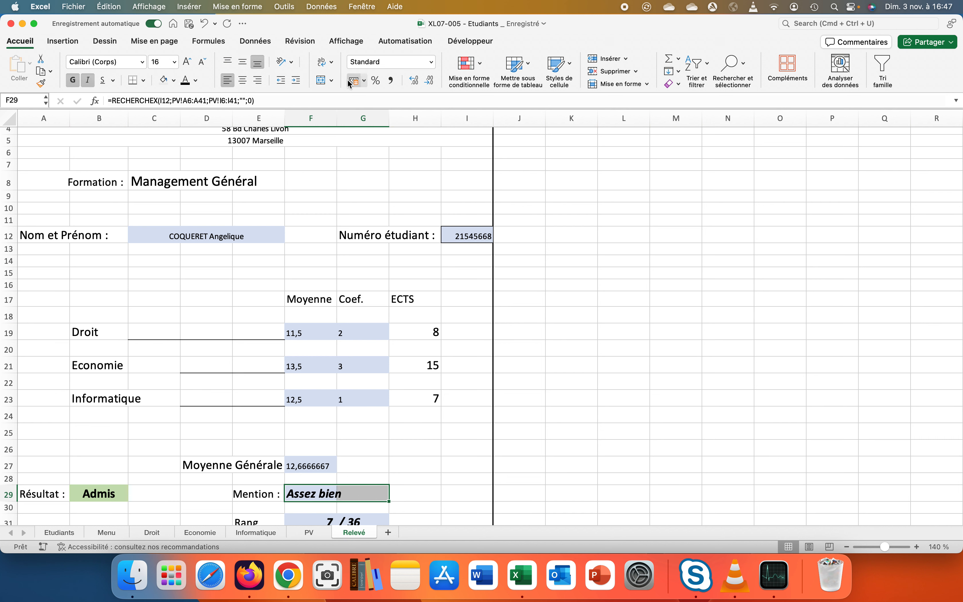
pyautogui.click(325, 86)
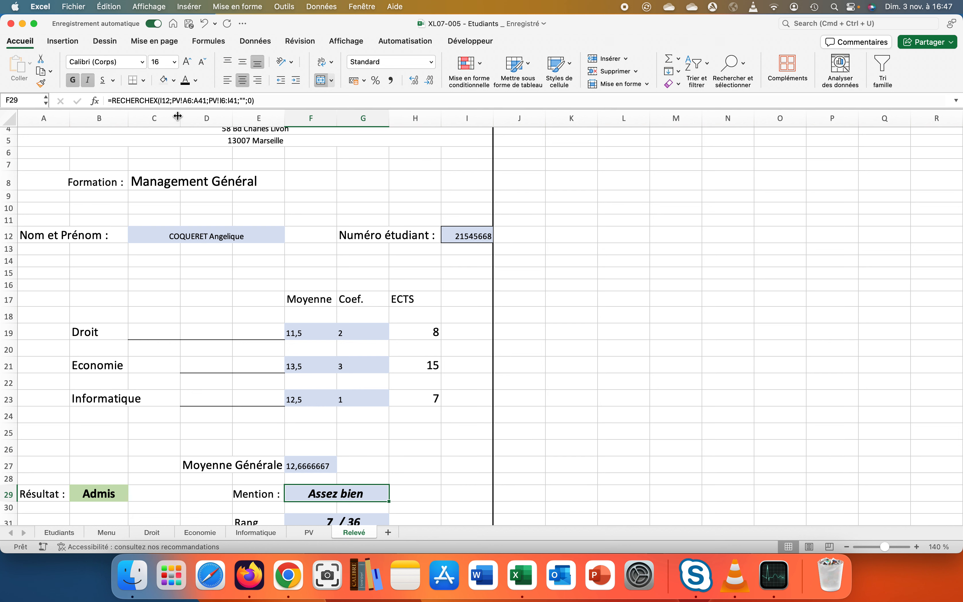
pyautogui.click(229, 82)
# Step: Increase the font size of the Moyenne Générale value in F27 to 14
pyautogui.scroll(-5, 306, 243)
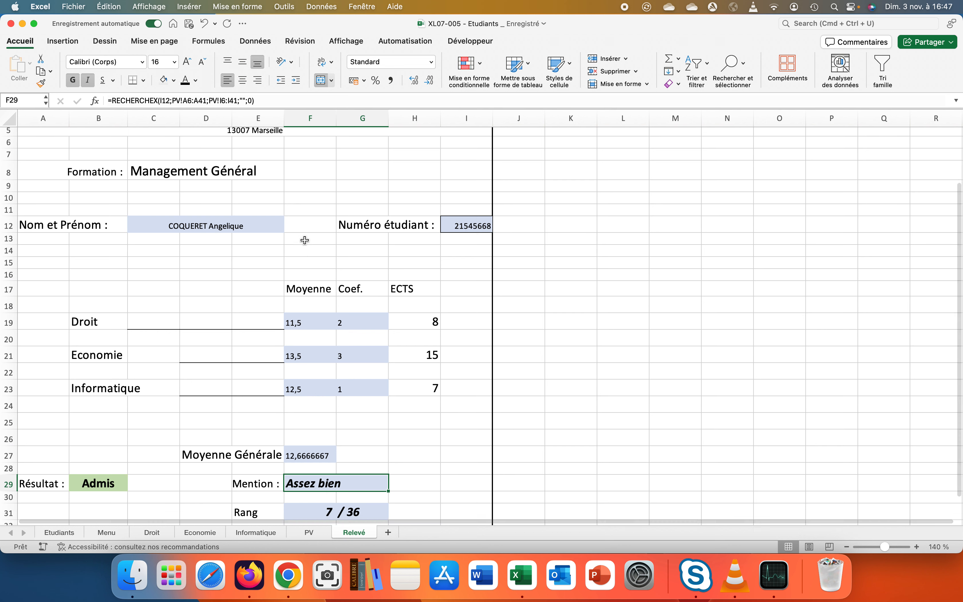
pyautogui.click(317, 379)
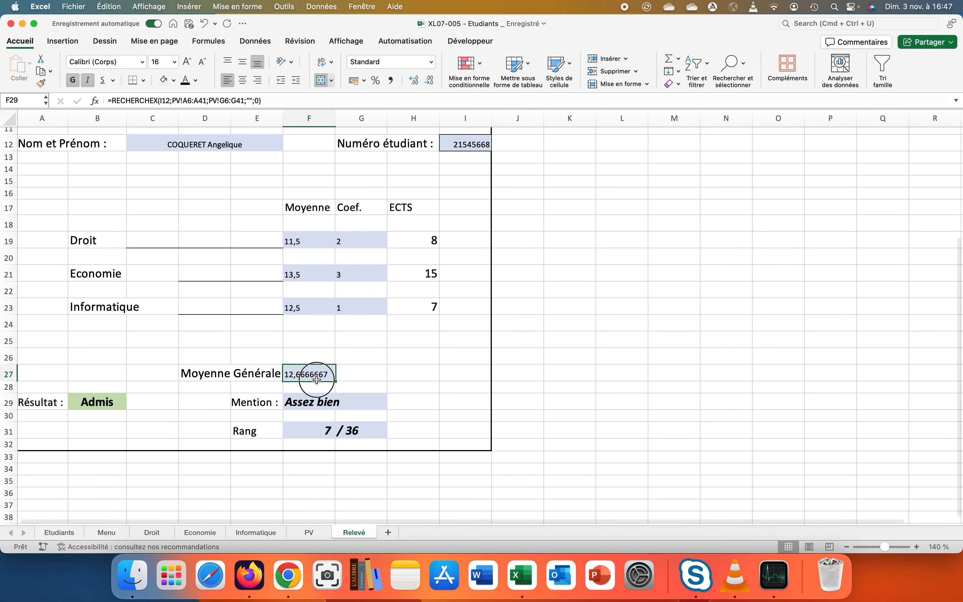
pyautogui.click(185, 64)
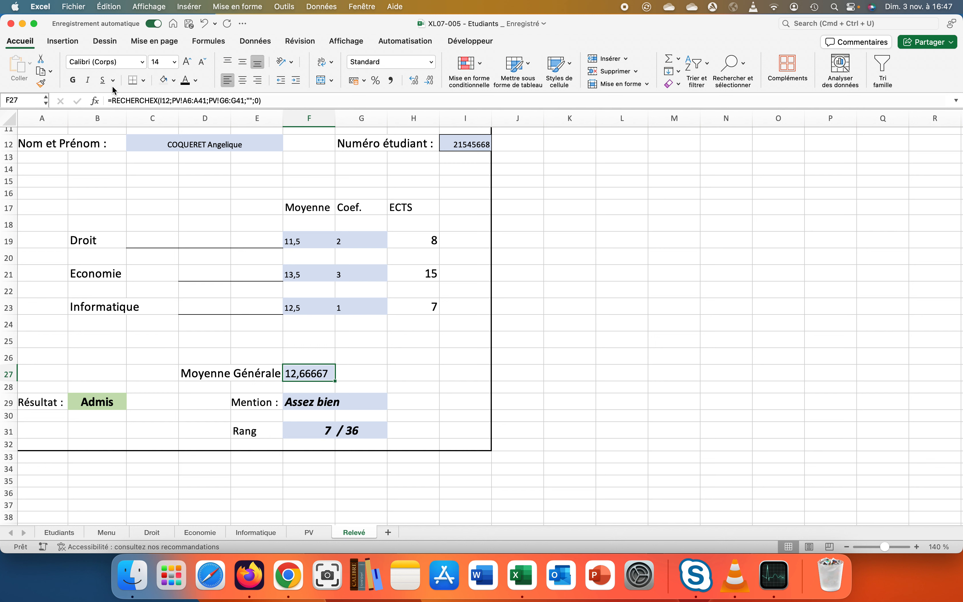
pyautogui.click(212, 210)
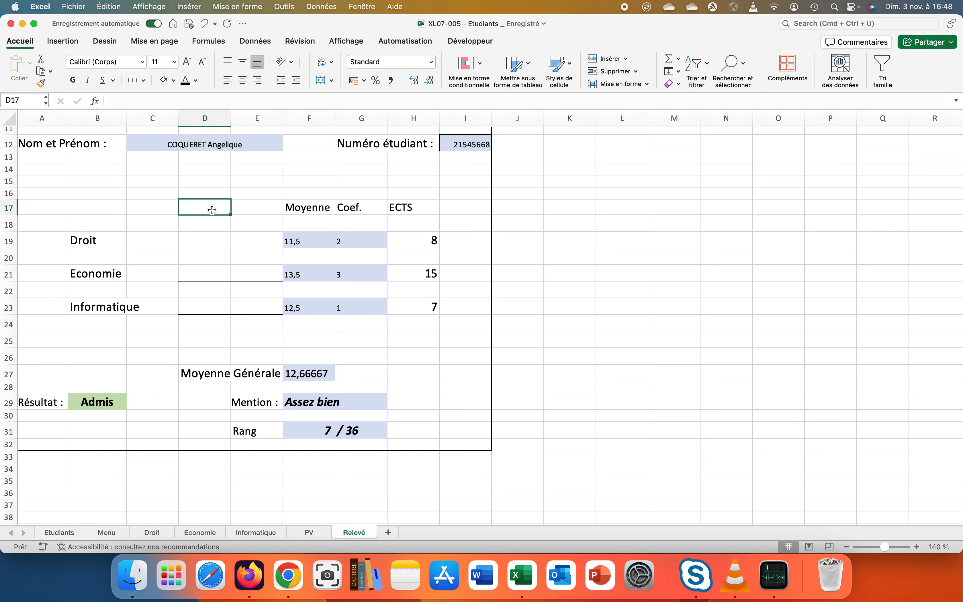